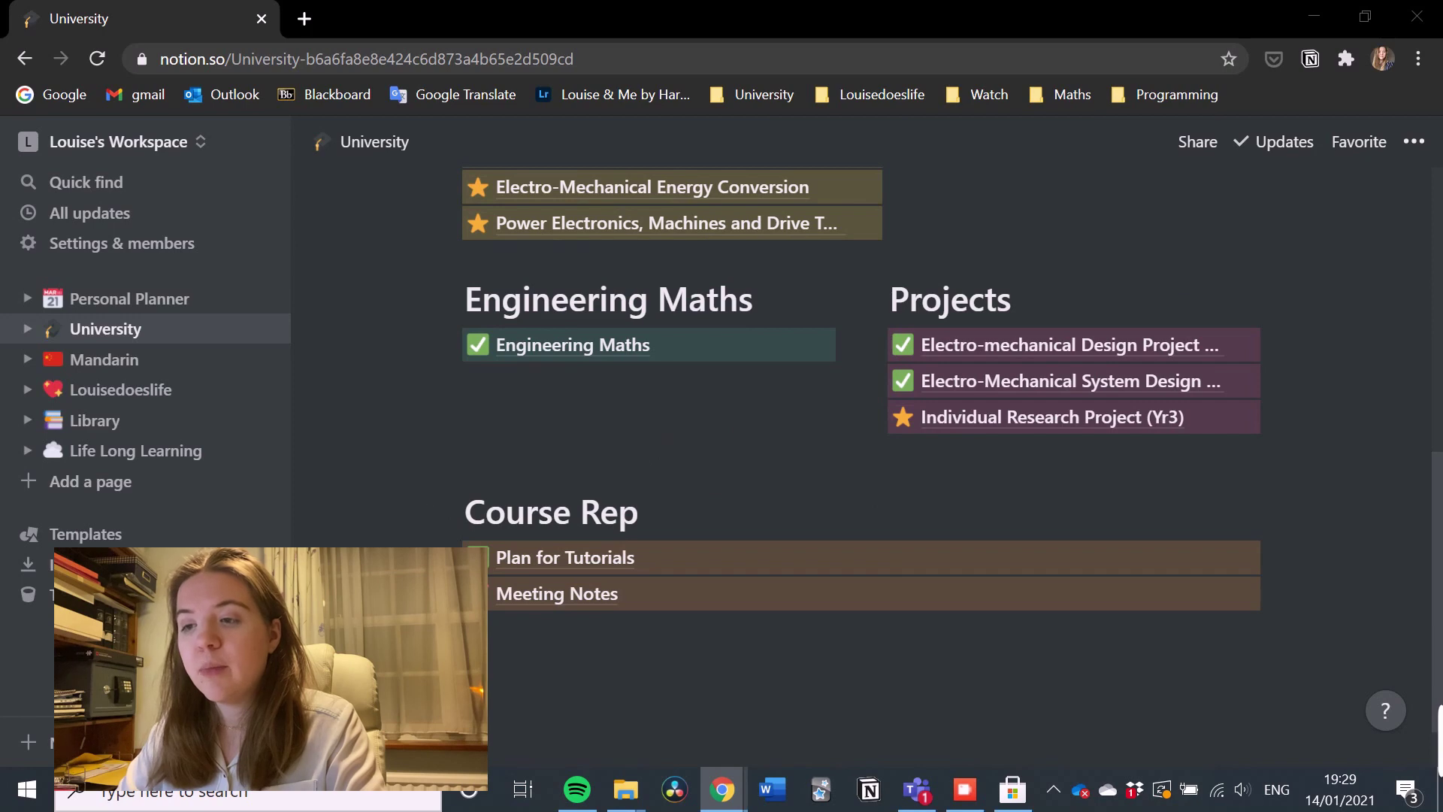
Look over the subject groups on the University page, from Course Rep and Projects up to Electronics and Mechanical
scroll(930, 454, "up", 1)
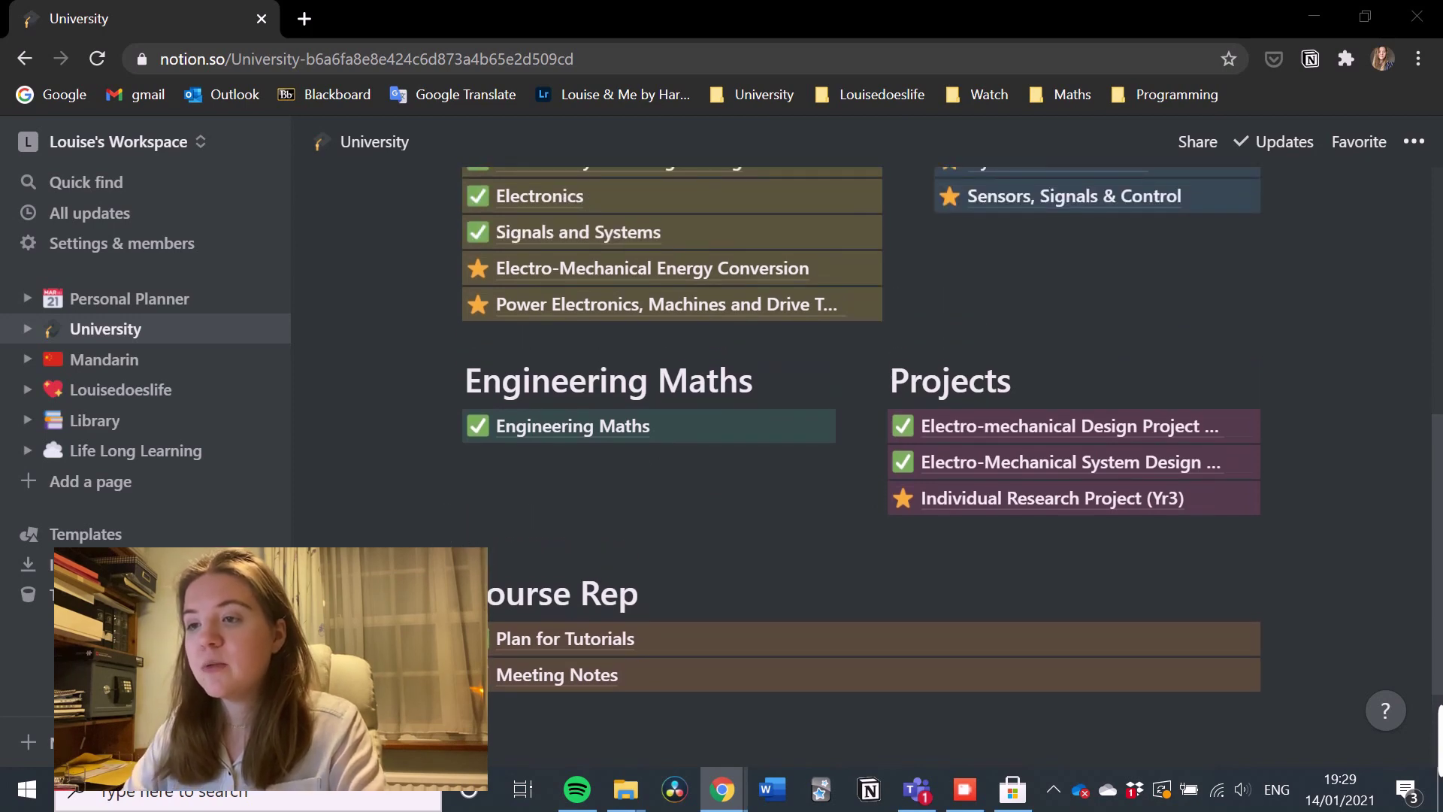
scroll(861, 451, "up", 3)
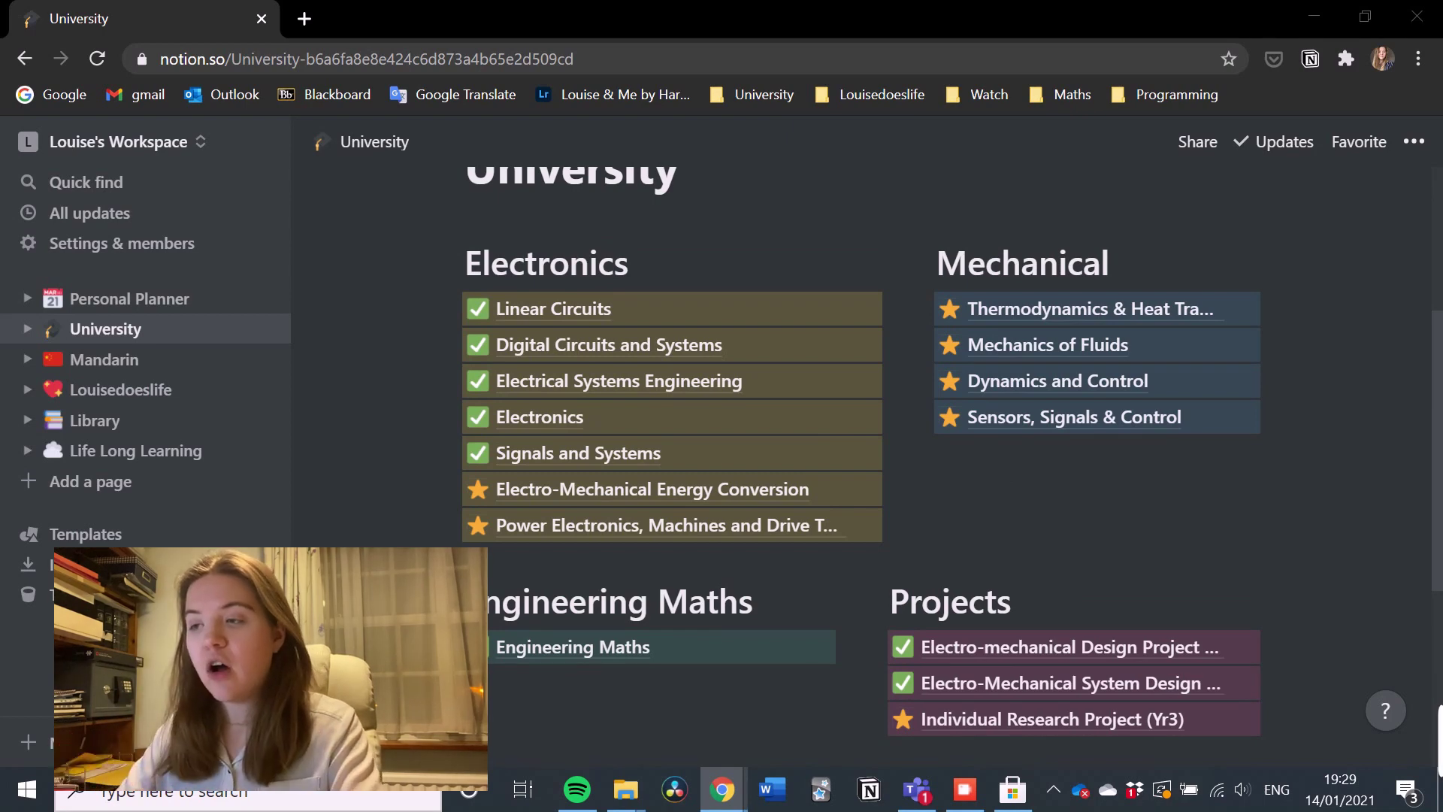
scroll(862, 450, "up", 2)
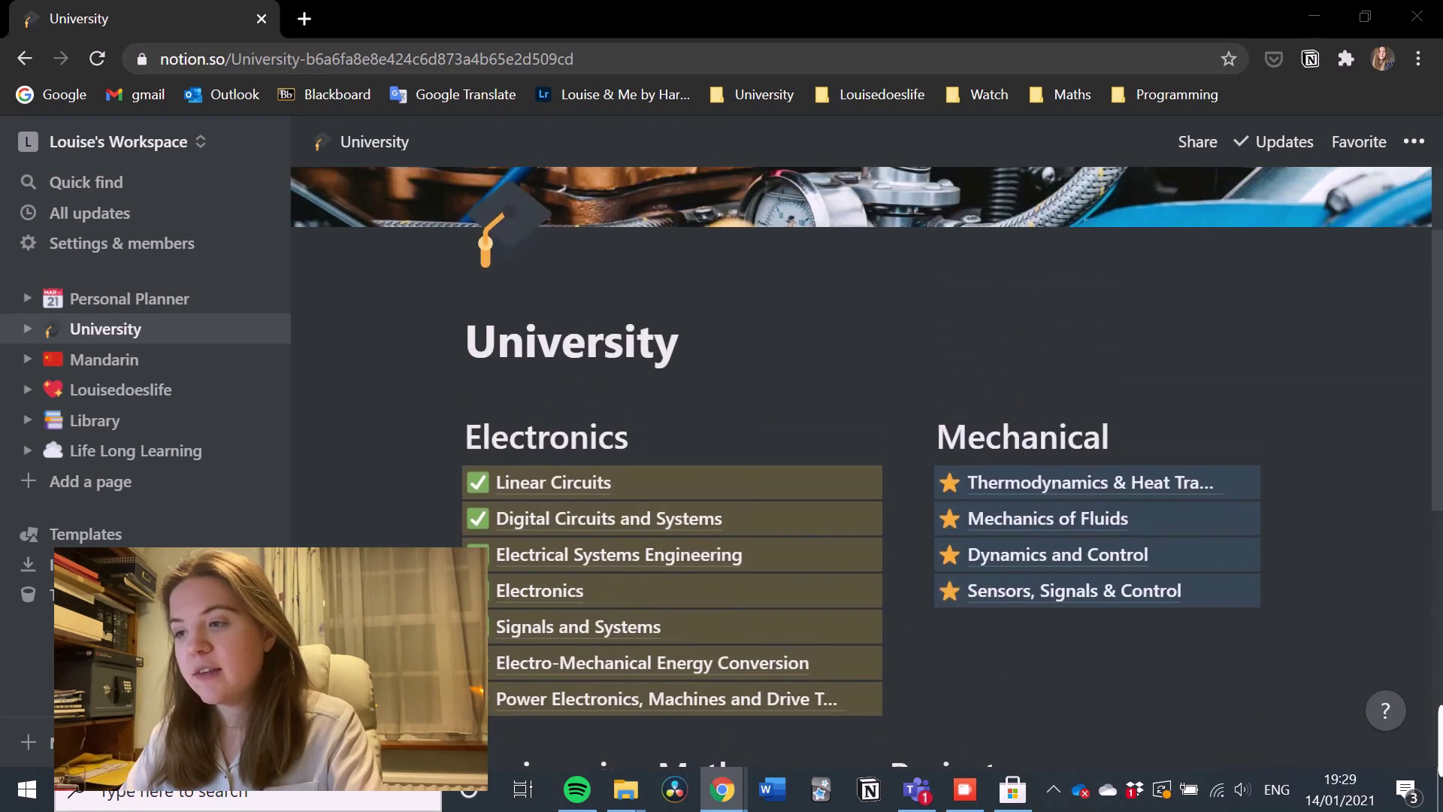
scroll(861, 451, "down", 1)
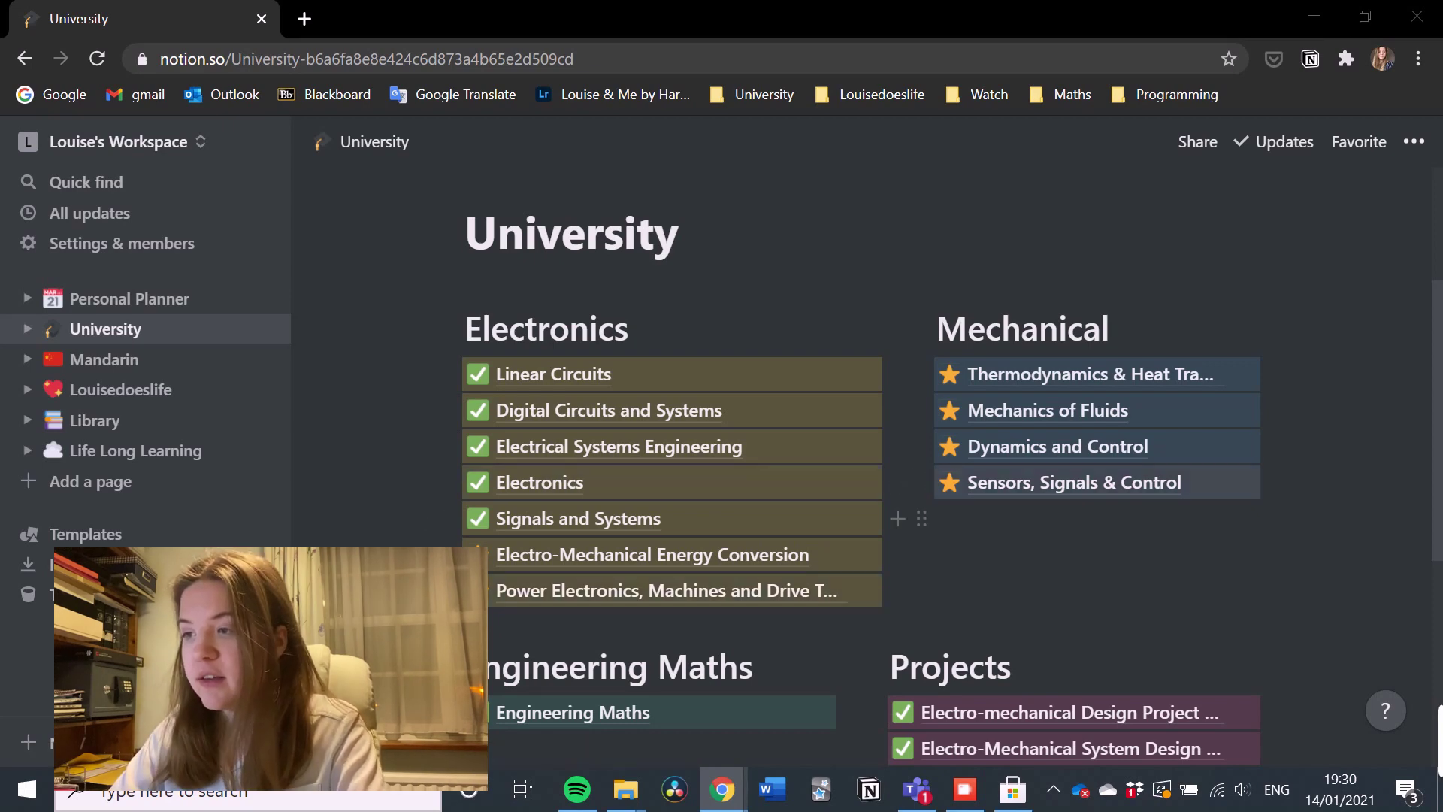
Open the Thermodynamics & Heat Transfer page and review its lists of notes for Years 1 to 3
left_click(1090, 375)
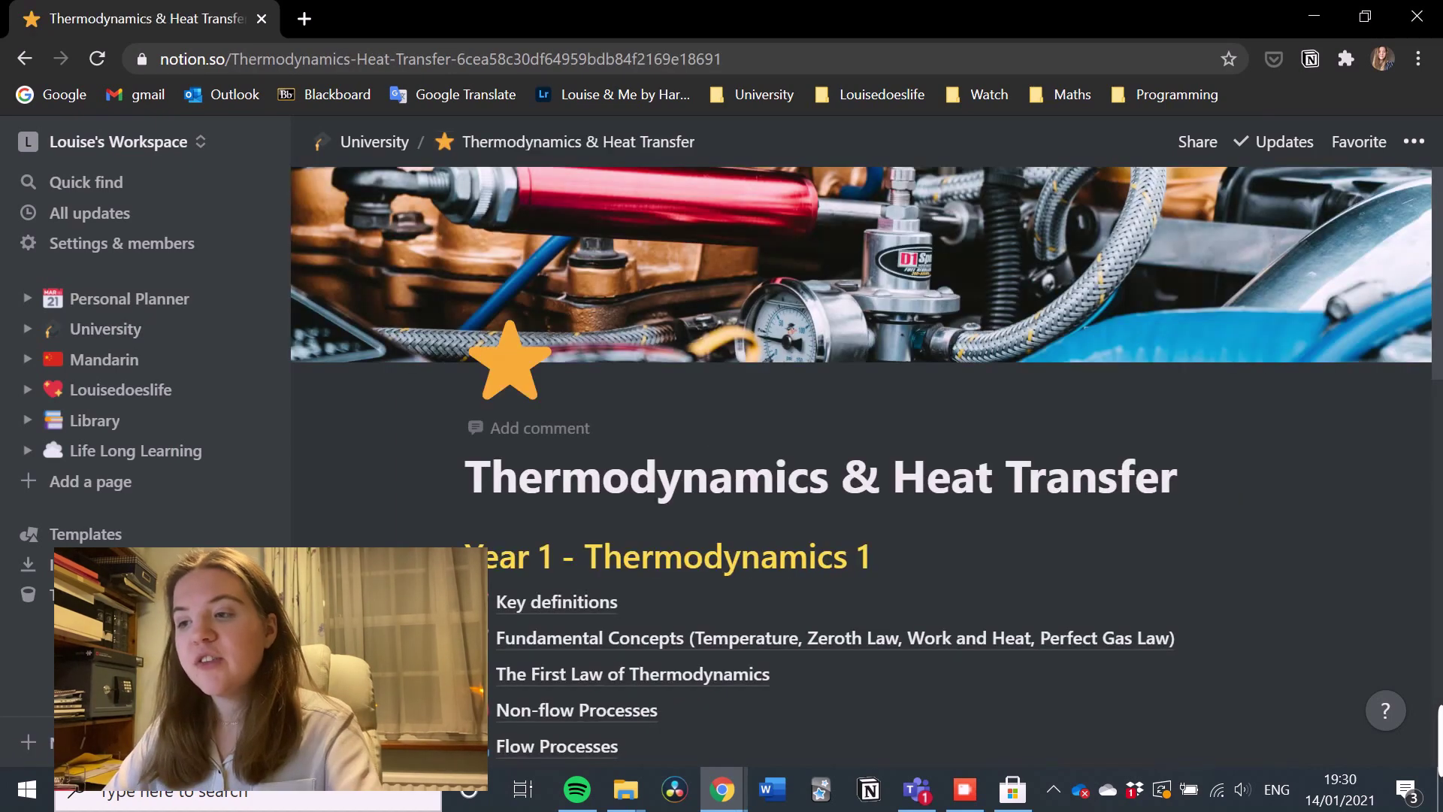
scroll(866, 467, "down", 2)
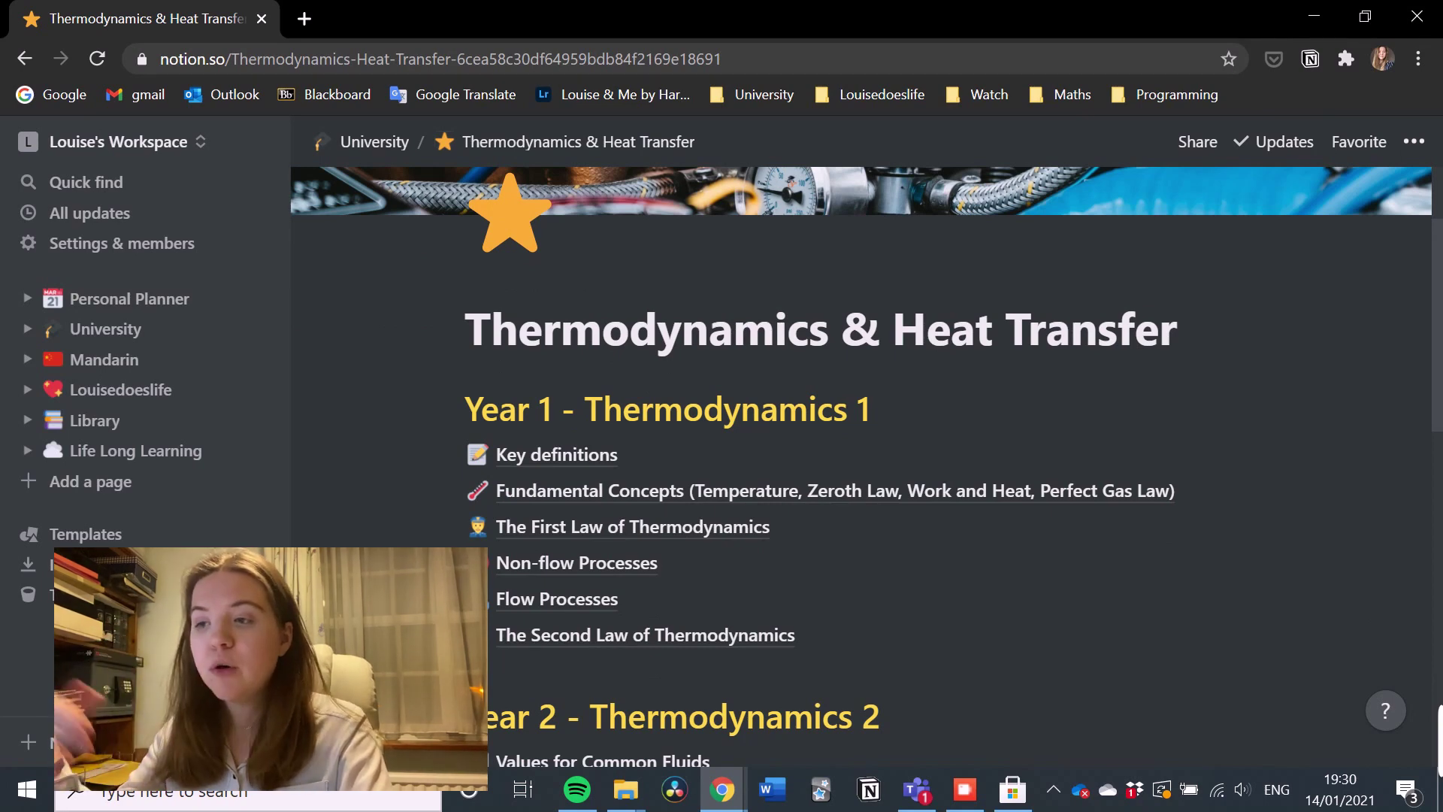
scroll(866, 466, "down", 1)
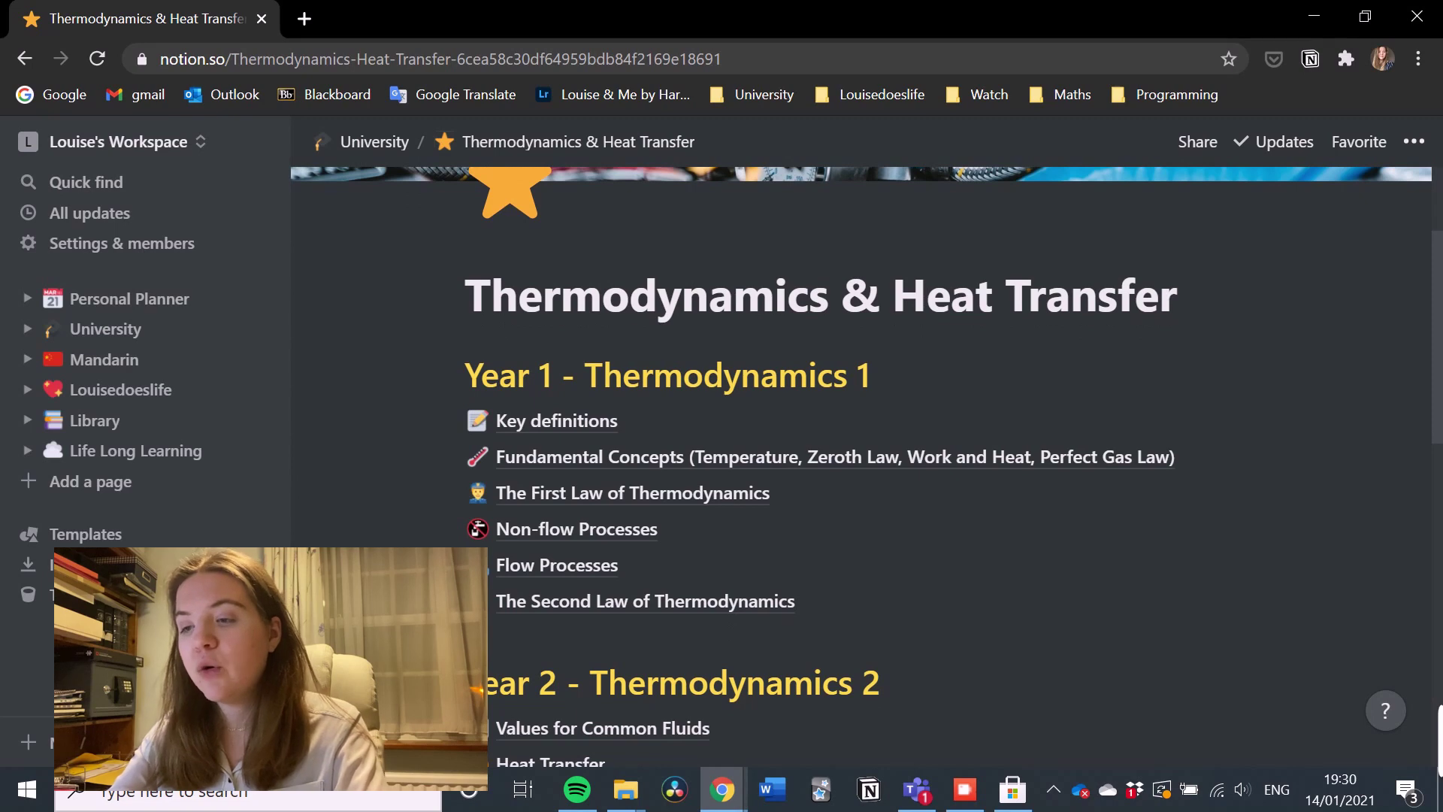
scroll(865, 467, "down", 8)
scroll(866, 467, "up", 10)
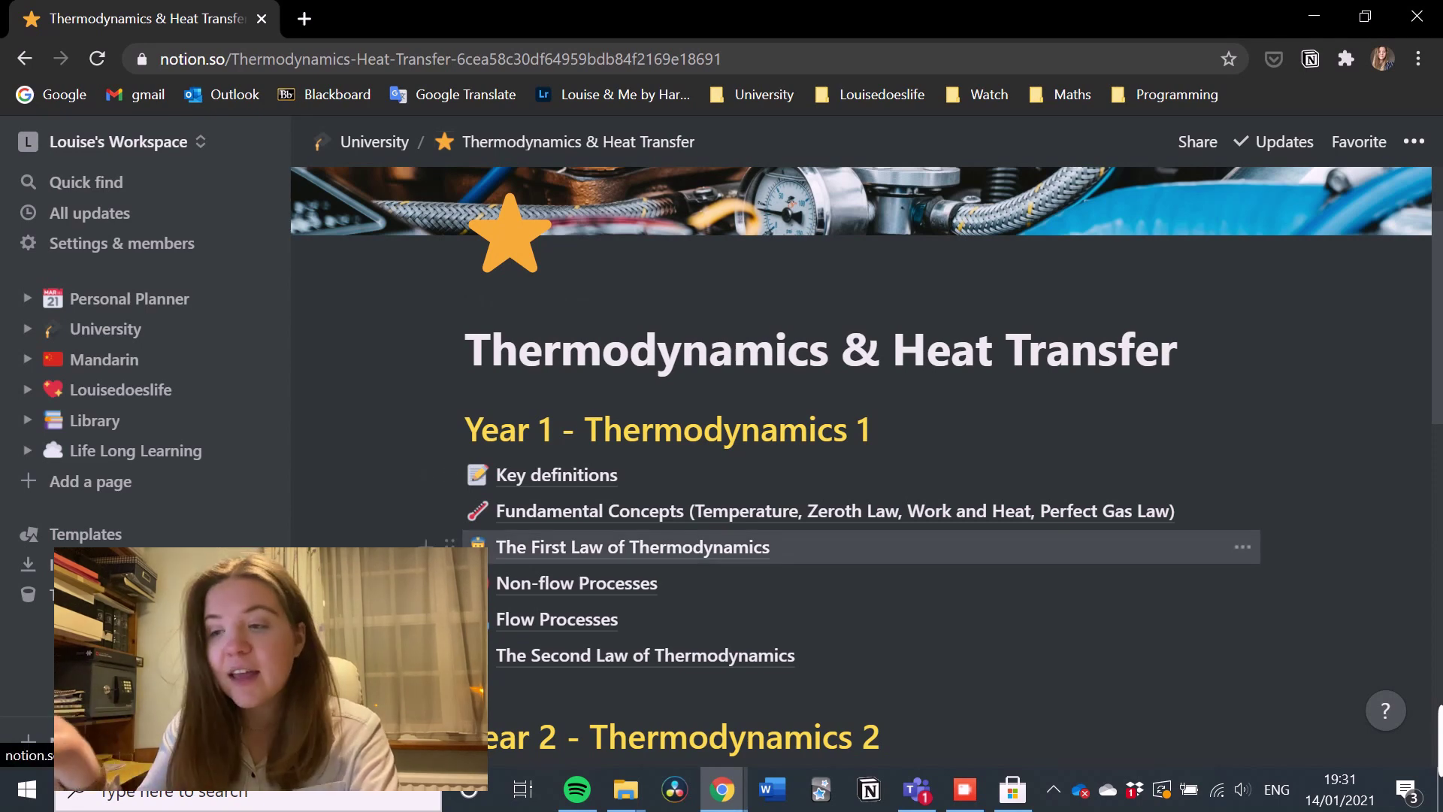
scroll(478, 557, "down", 8)
scroll(478, 556, "down", 2)
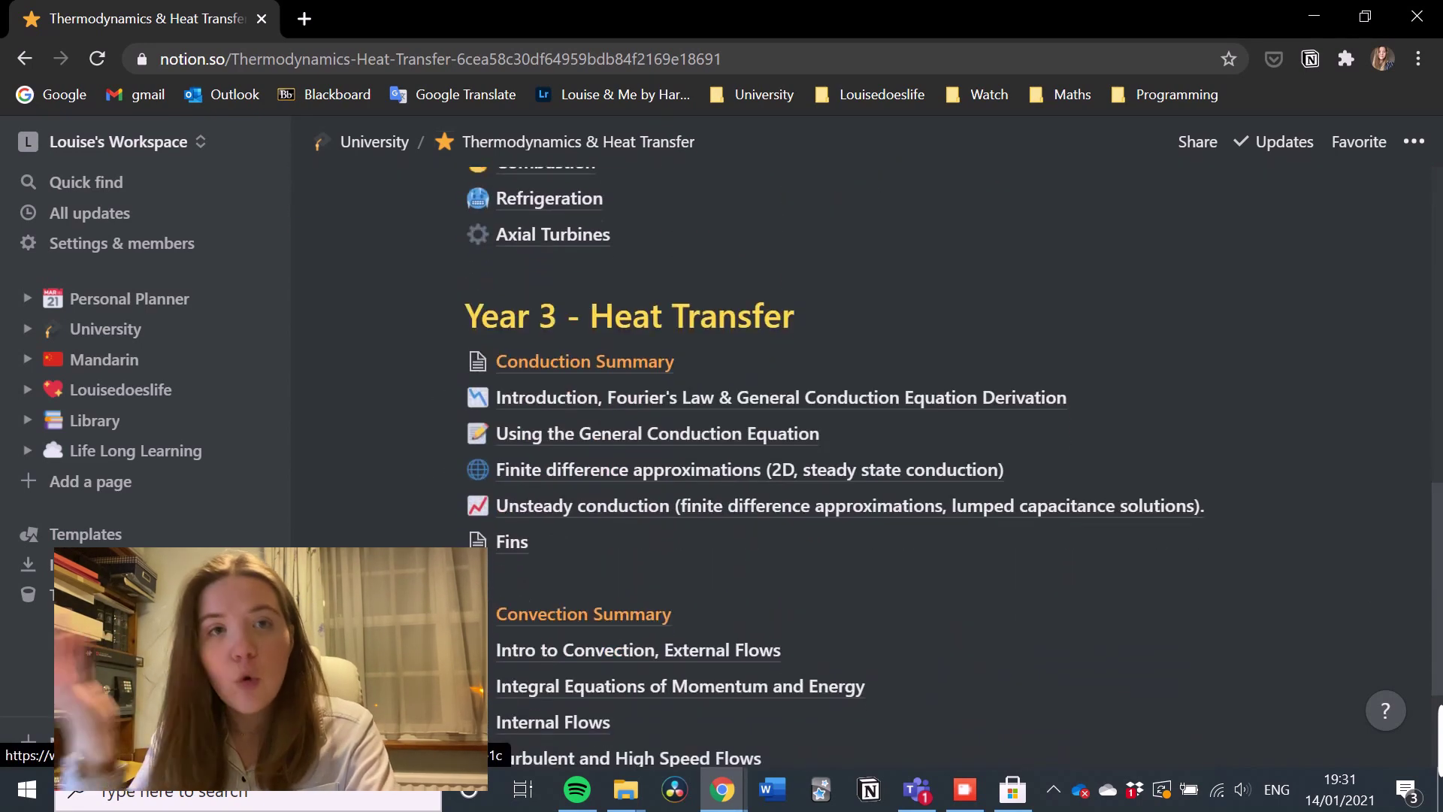
scroll(478, 556, "up", 3)
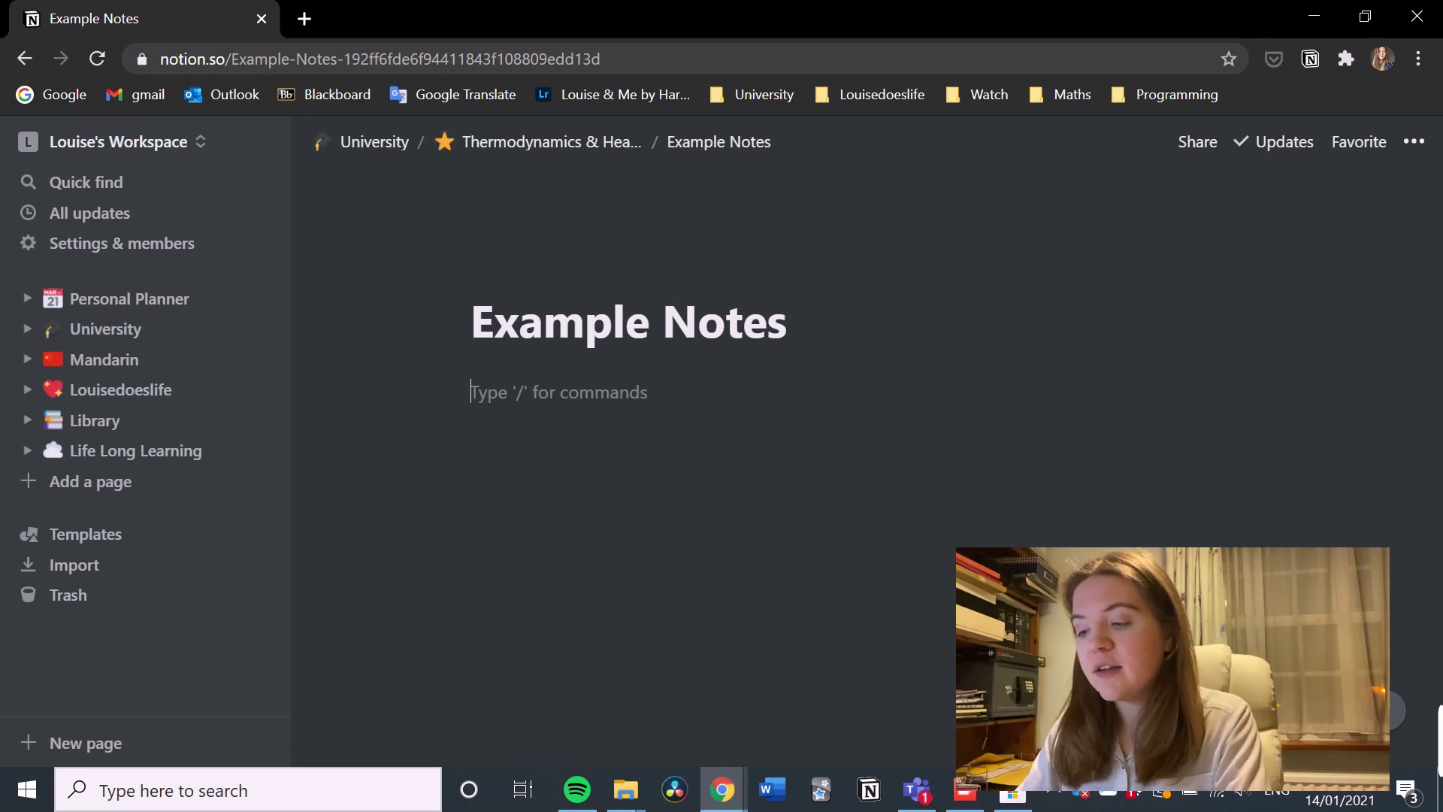
Add a level 1 heading reading "Heading 1" at the start of the Example Notes page
type("# ")
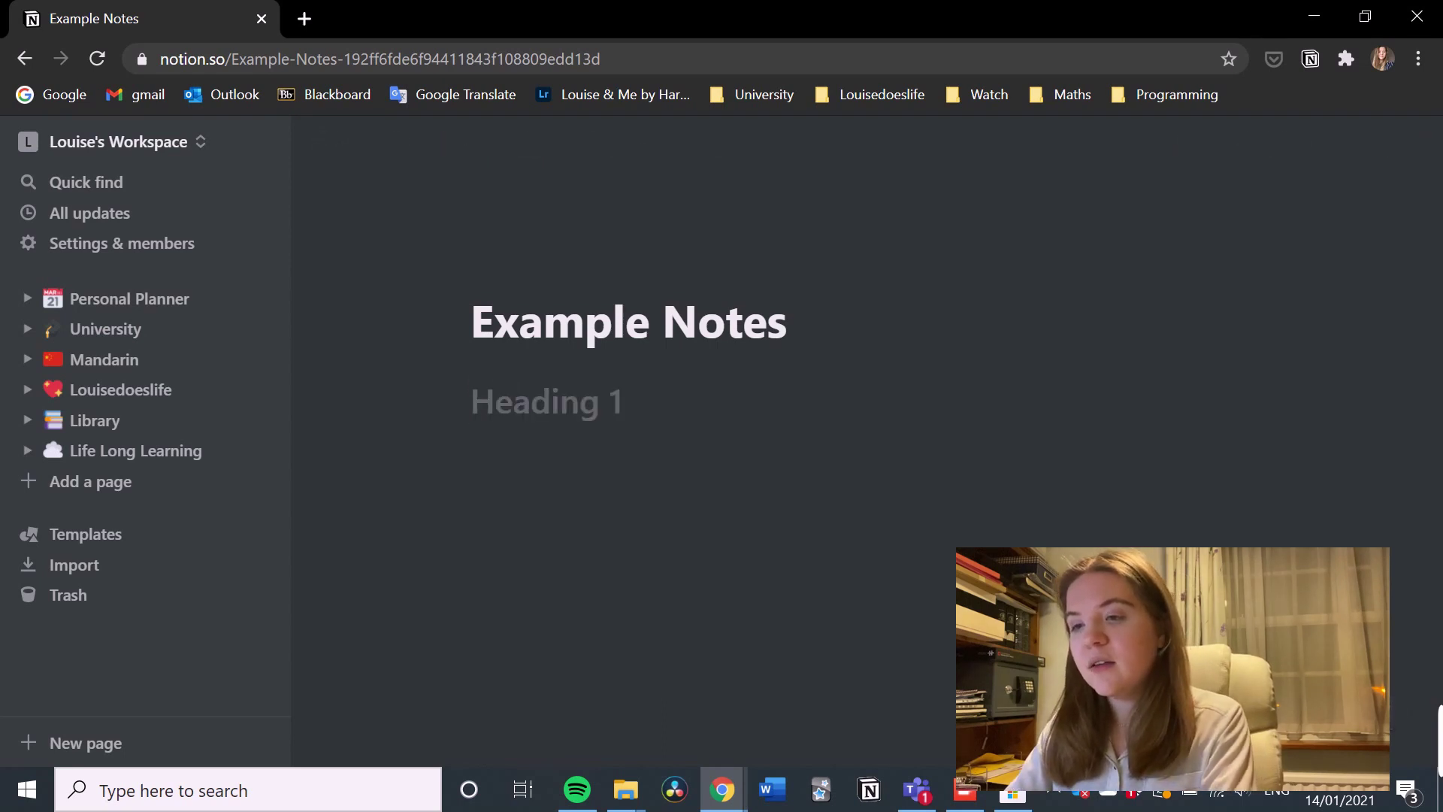
type("Hewa")
key("BackSpace")
key("BackSpace")
type("eas")
key("BackSpace")
key("BackSpace")
key("BackSpace")
type("ading 1")
key("Return")
Add a level 2 heading "Heading 2" and a level 3 heading "Heading 3" below the first heading
type("## Heading 2")
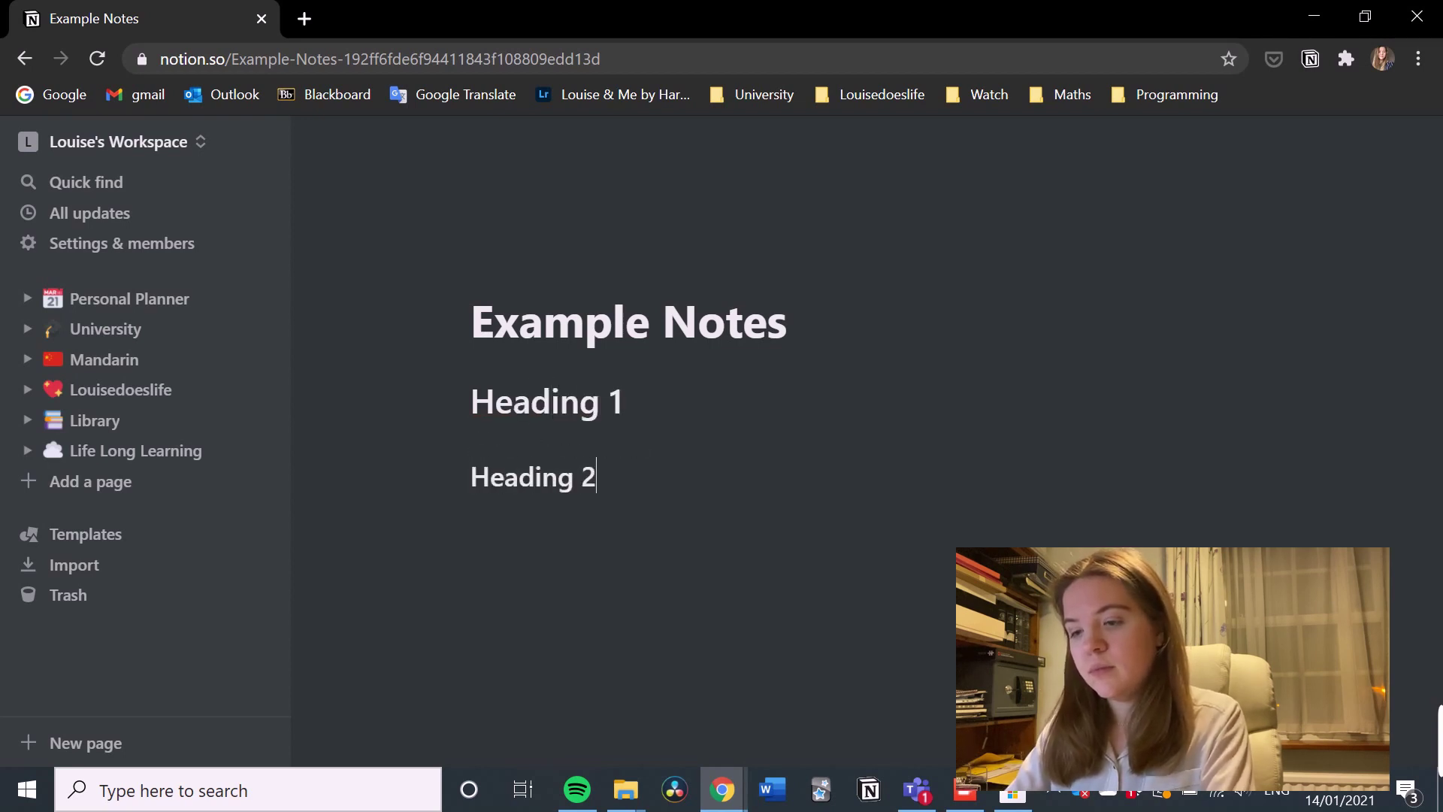
key("Return")
type("####")
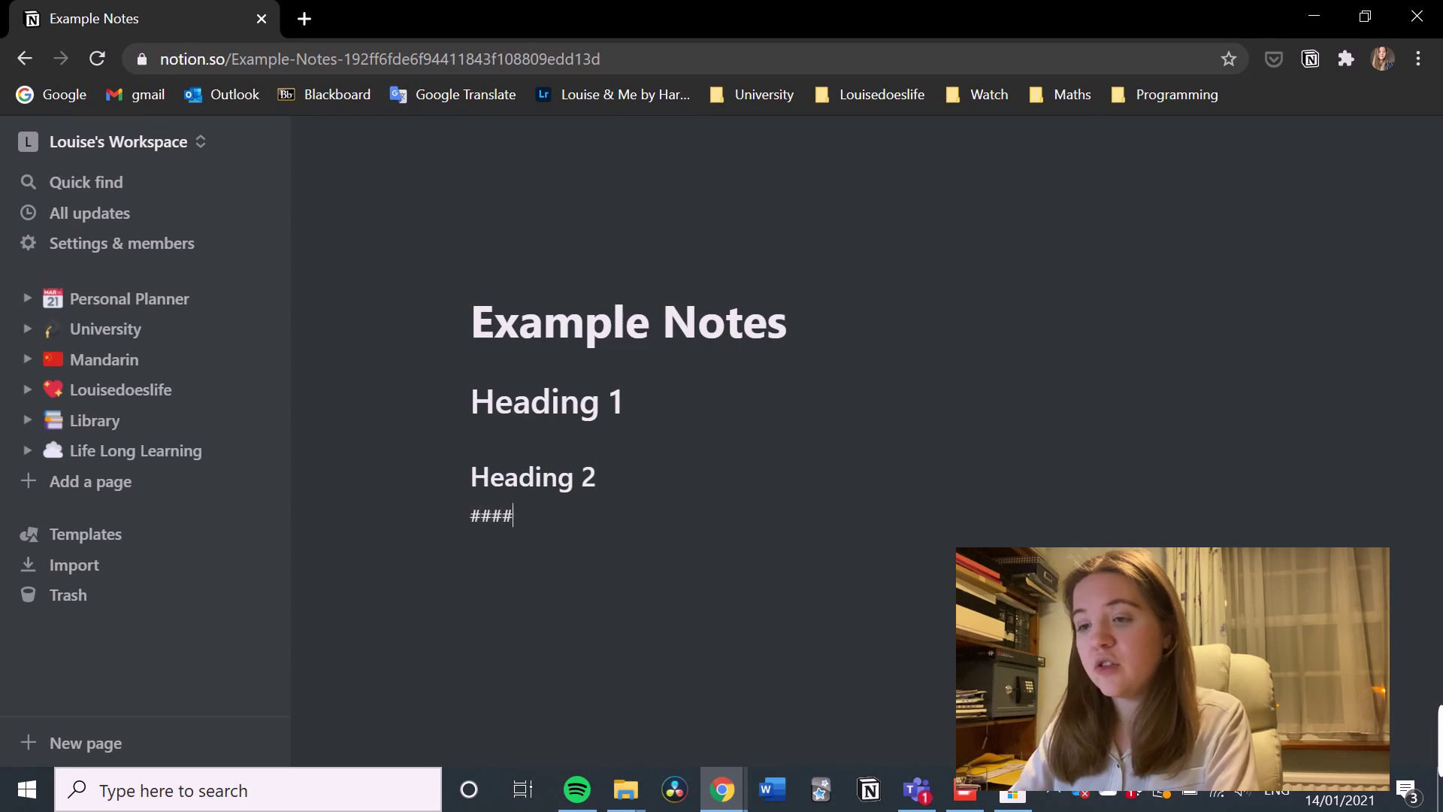
key("BackSpace")
type("Hea")
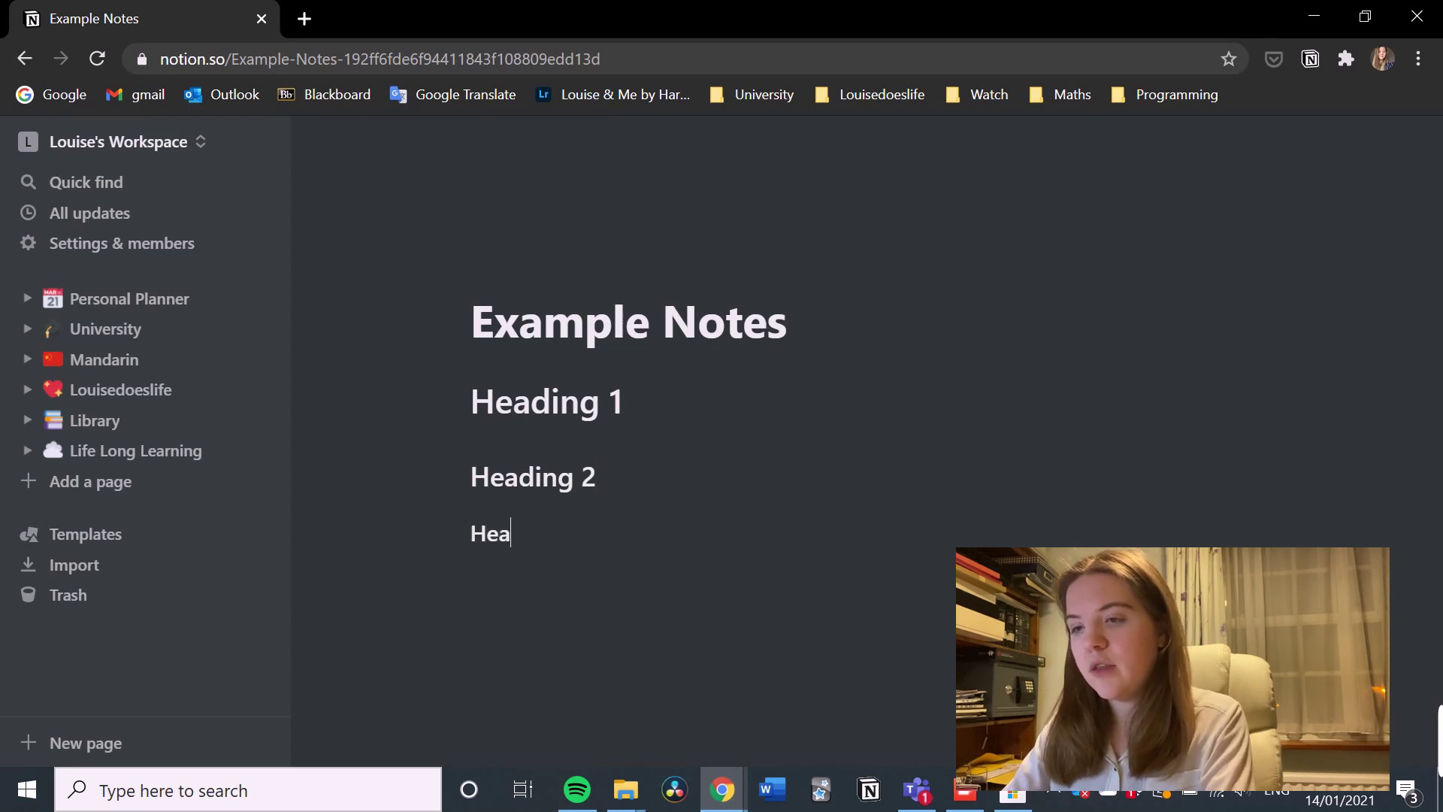
type("ding 3")
Set the text color of Heading 1 to yellow and of Heading 2 to orange
left_click(455, 399)
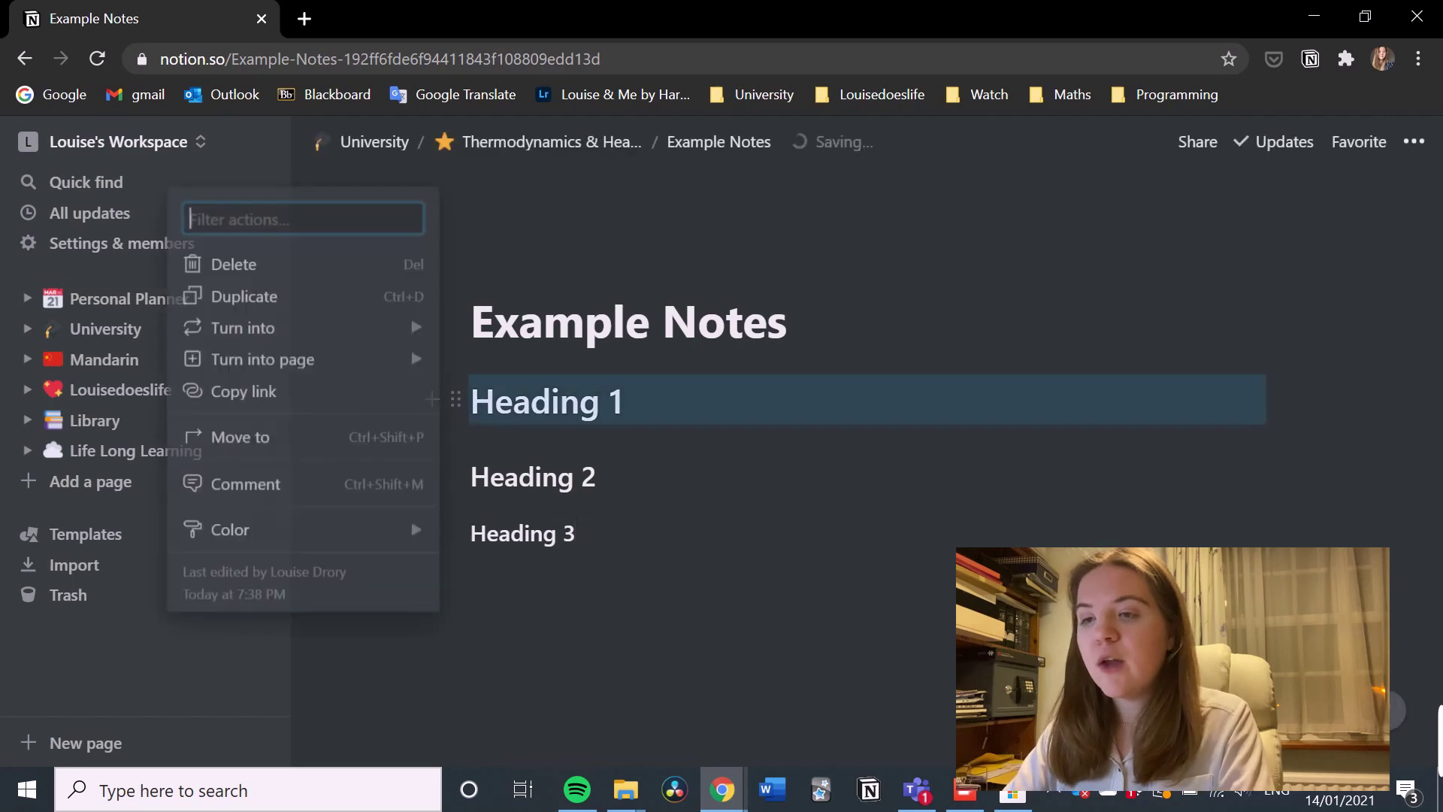
mouse_move(242, 529)
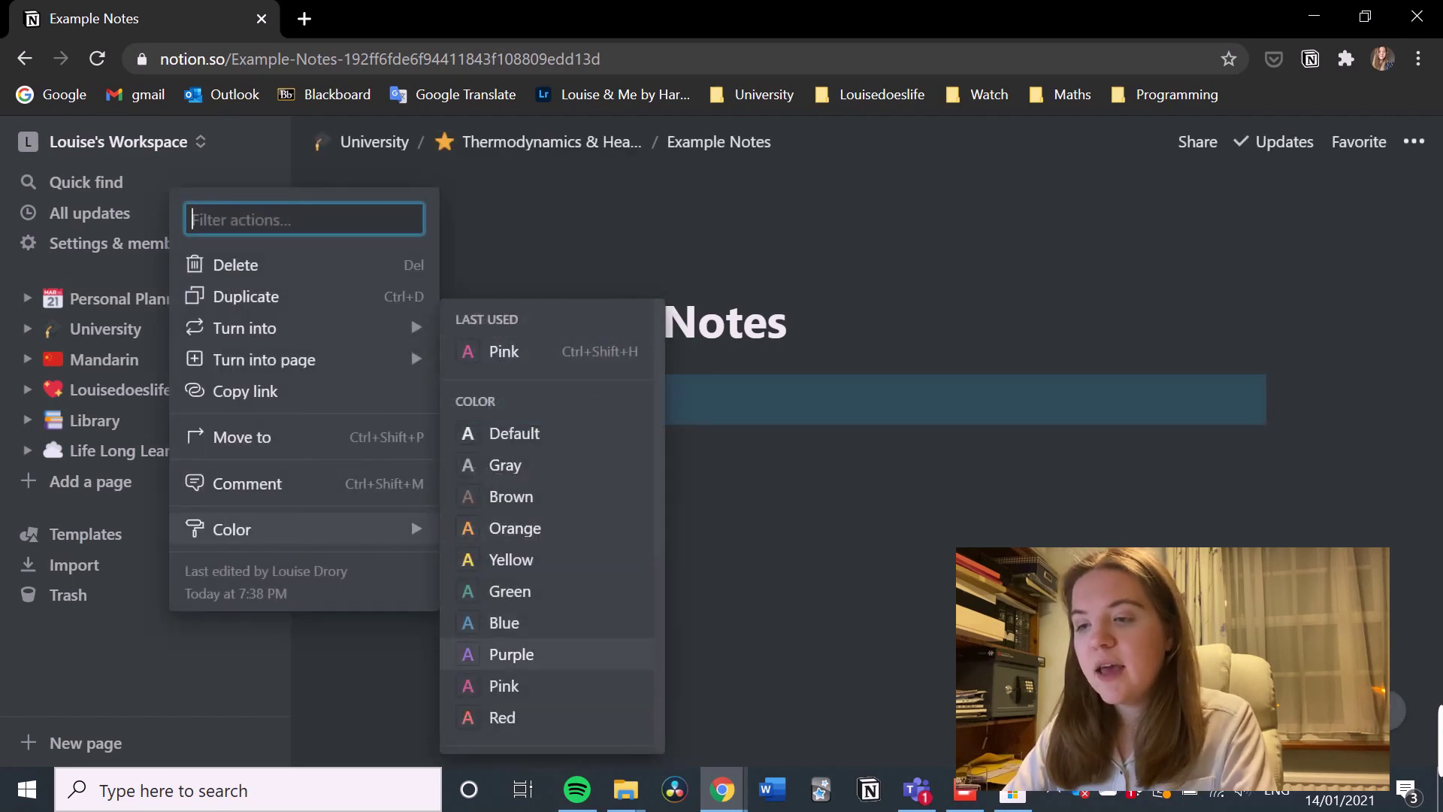
left_click(511, 559)
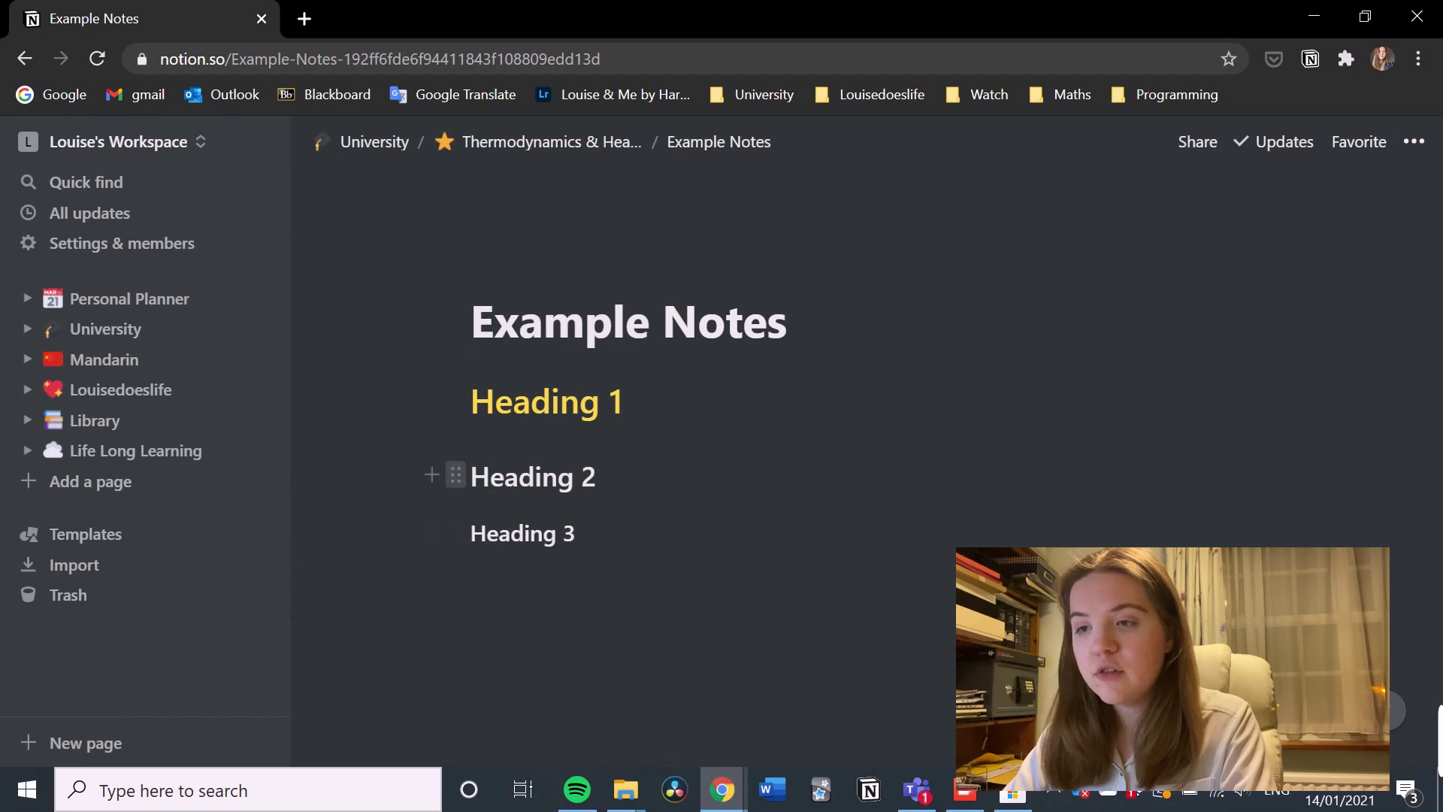
left_click(454, 476)
mouse_move(248, 604)
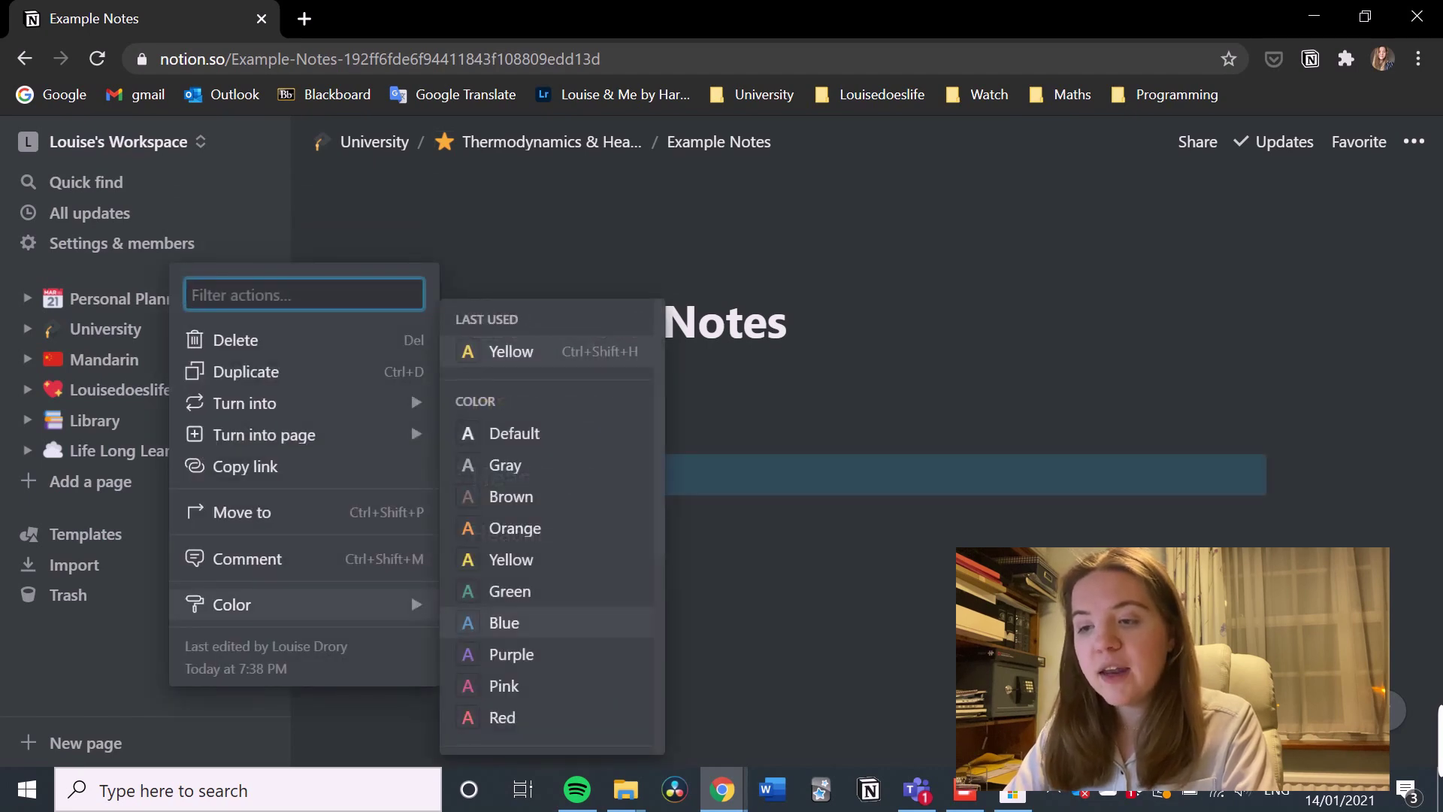
left_click(515, 527)
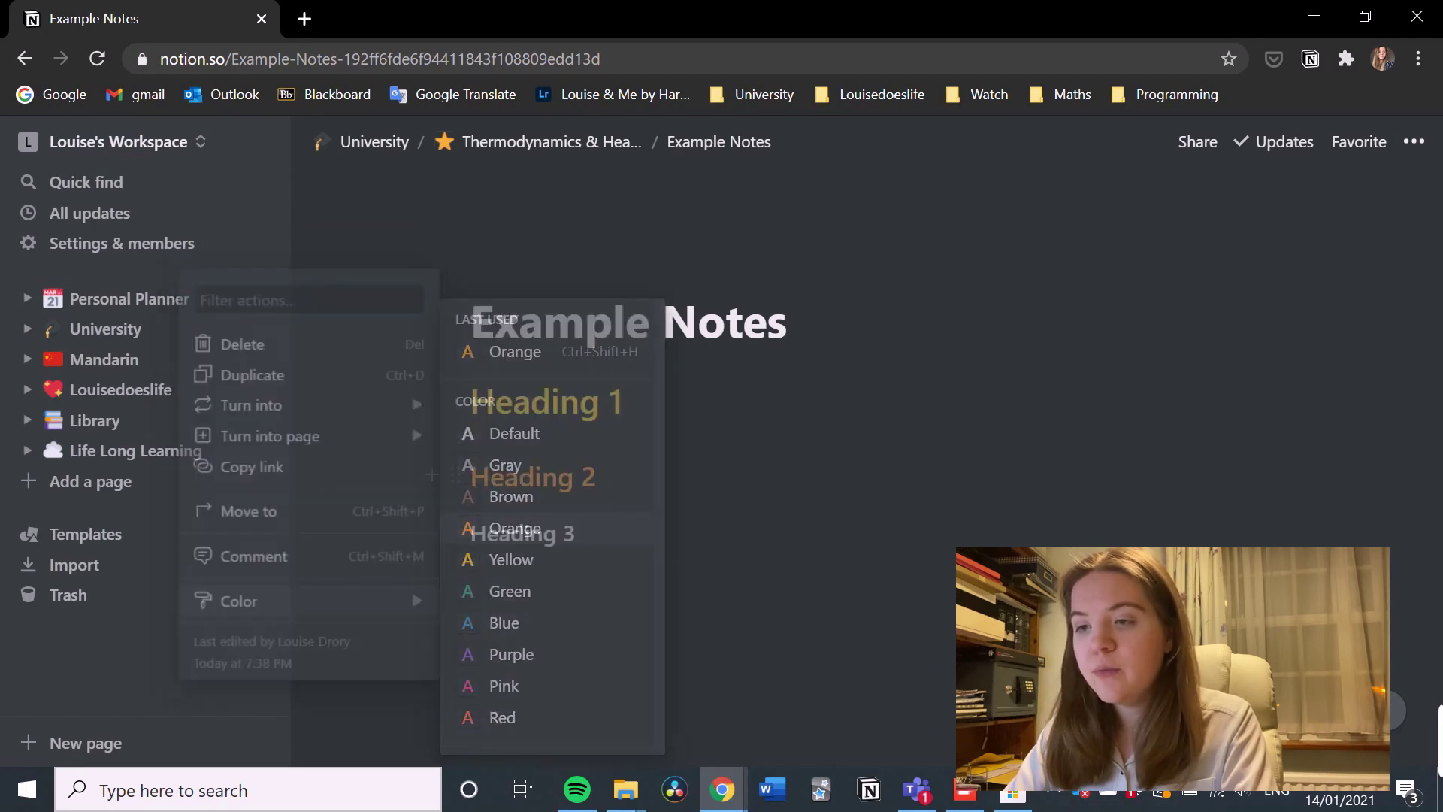
Set the text color of Heading 3 to pink
left_click(456, 533)
mouse_move(248, 661)
left_click(519, 685)
Add a bulleted list of three empty bullets below Heading 3, with a blank line before and after it
left_click(526, 571)
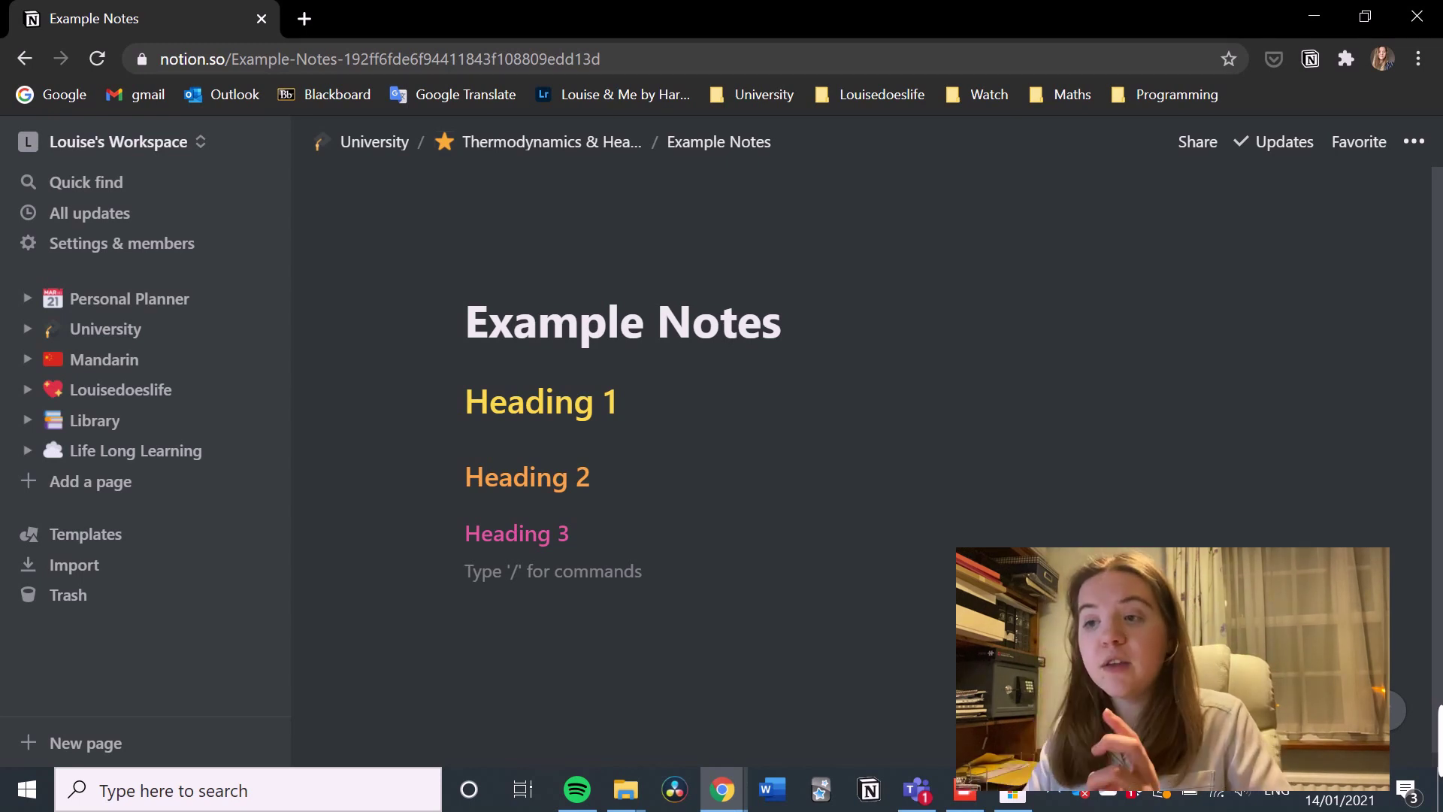
key("Return")
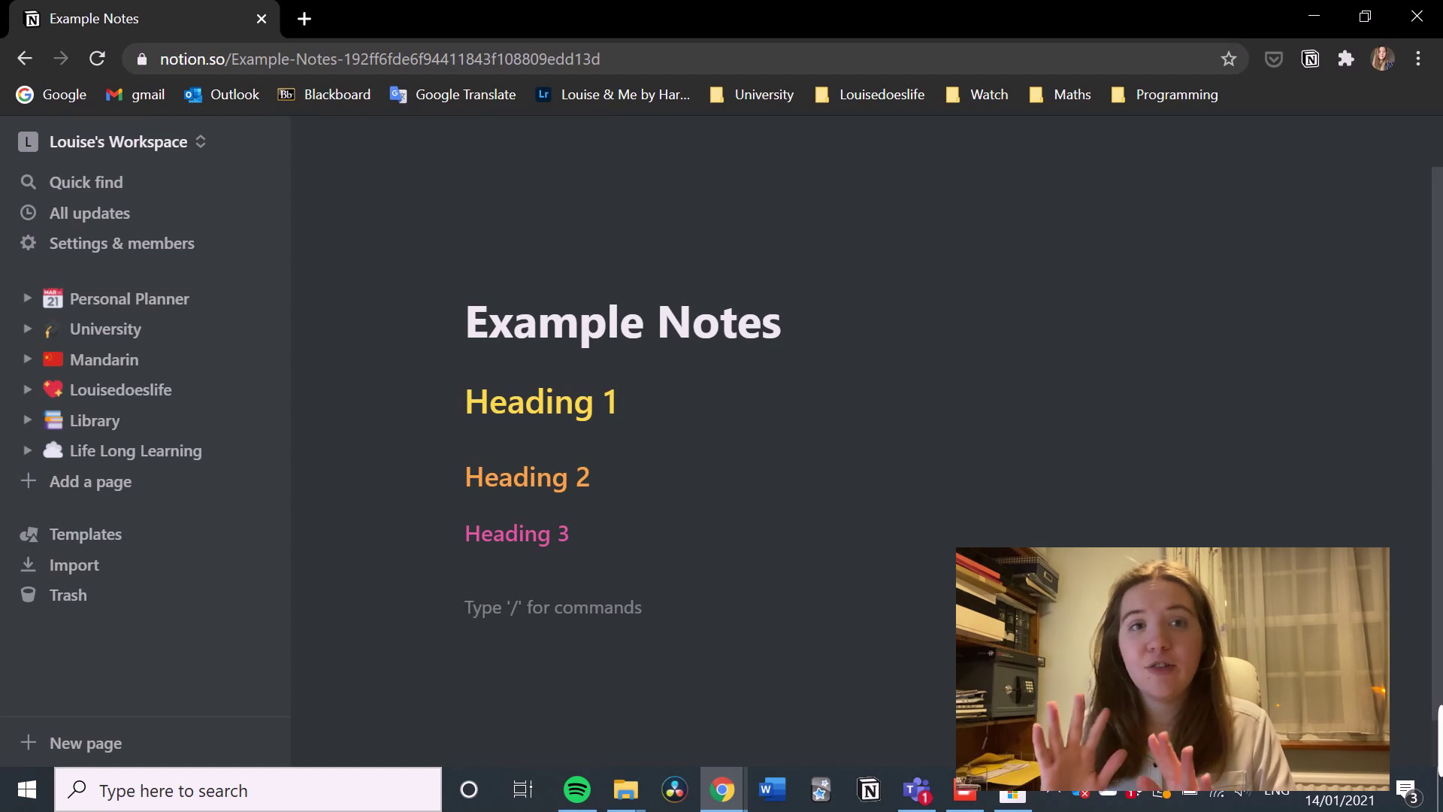
type("-")
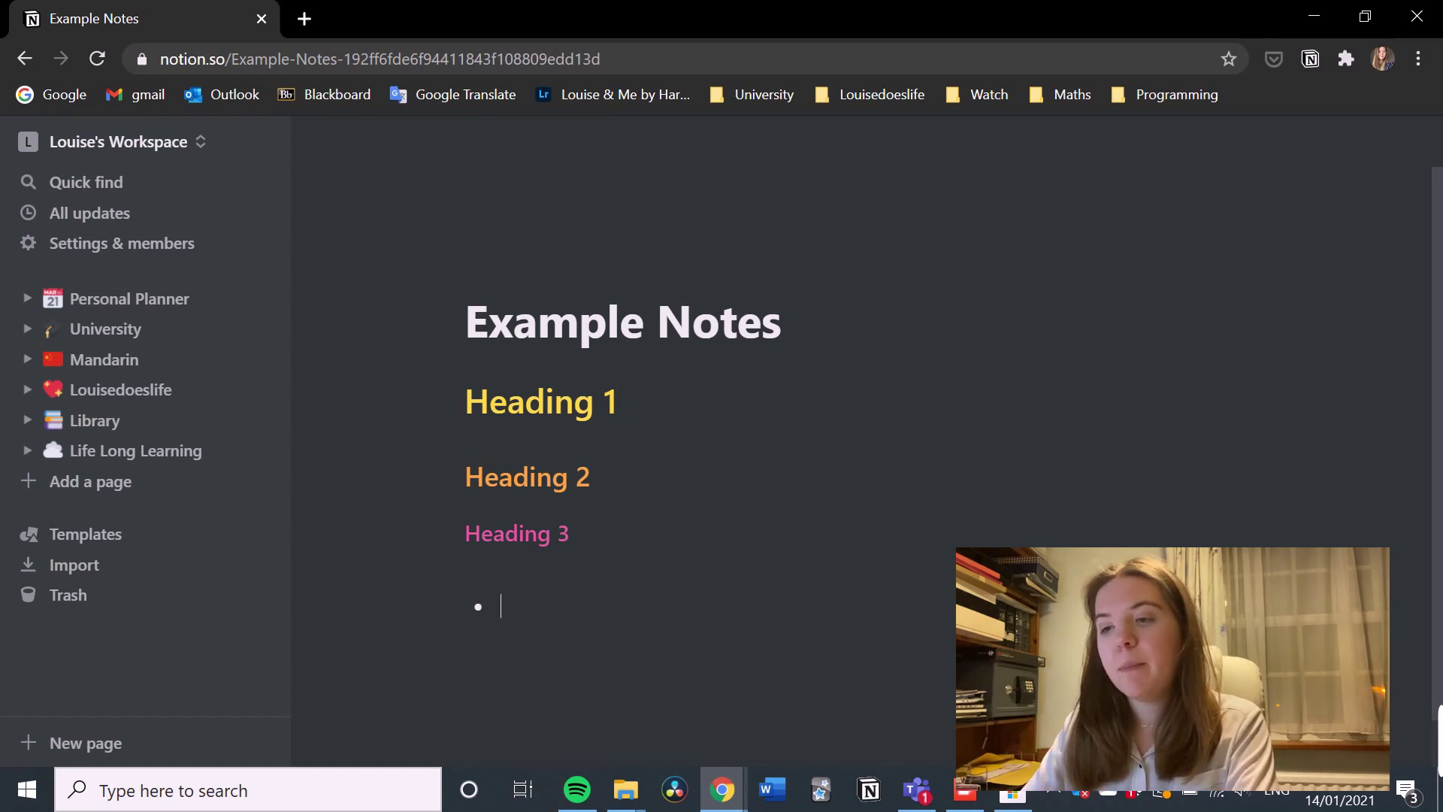
key("Return")
key("Return")
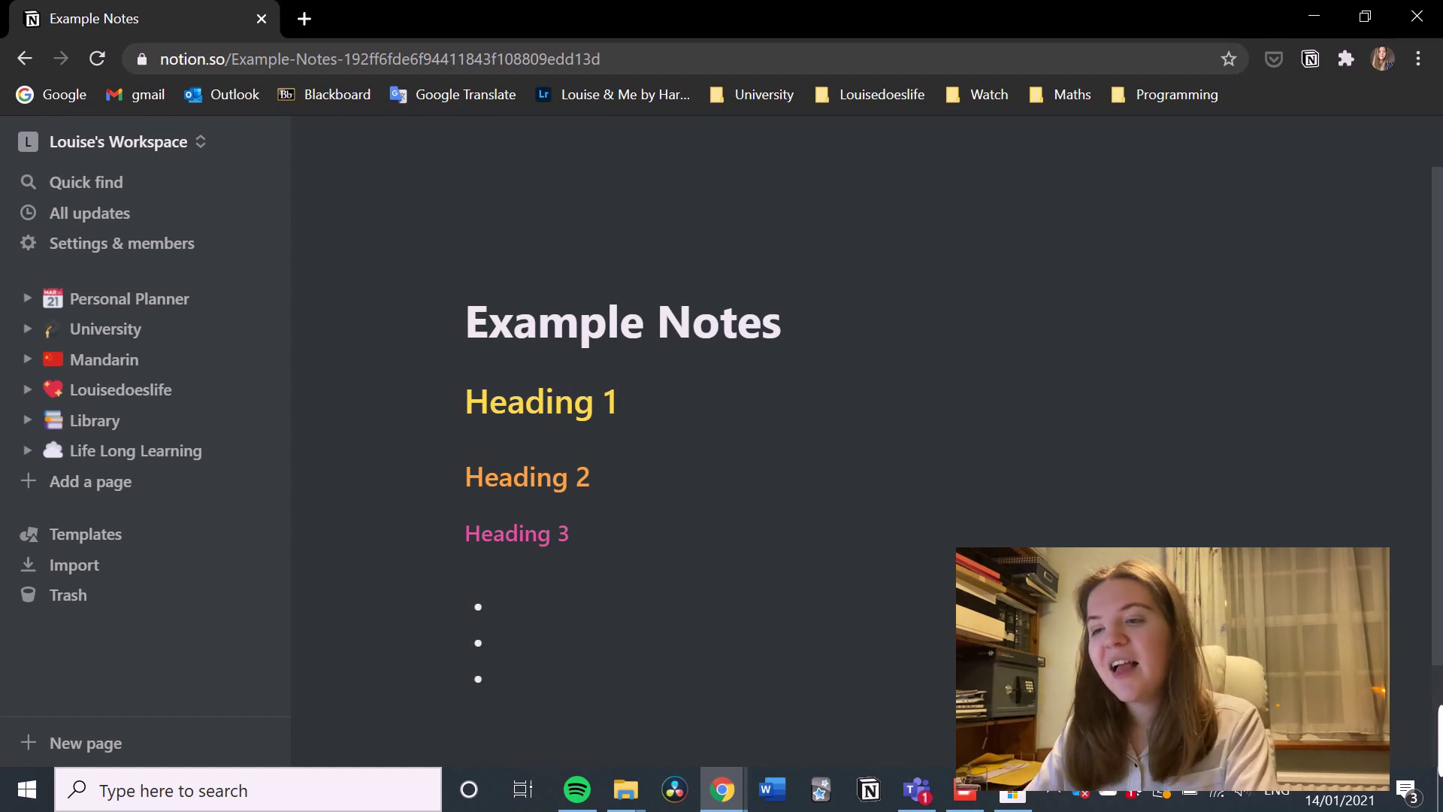
scroll(721, 421, "down", 2)
key("Return")
key("Return")
key("Return")
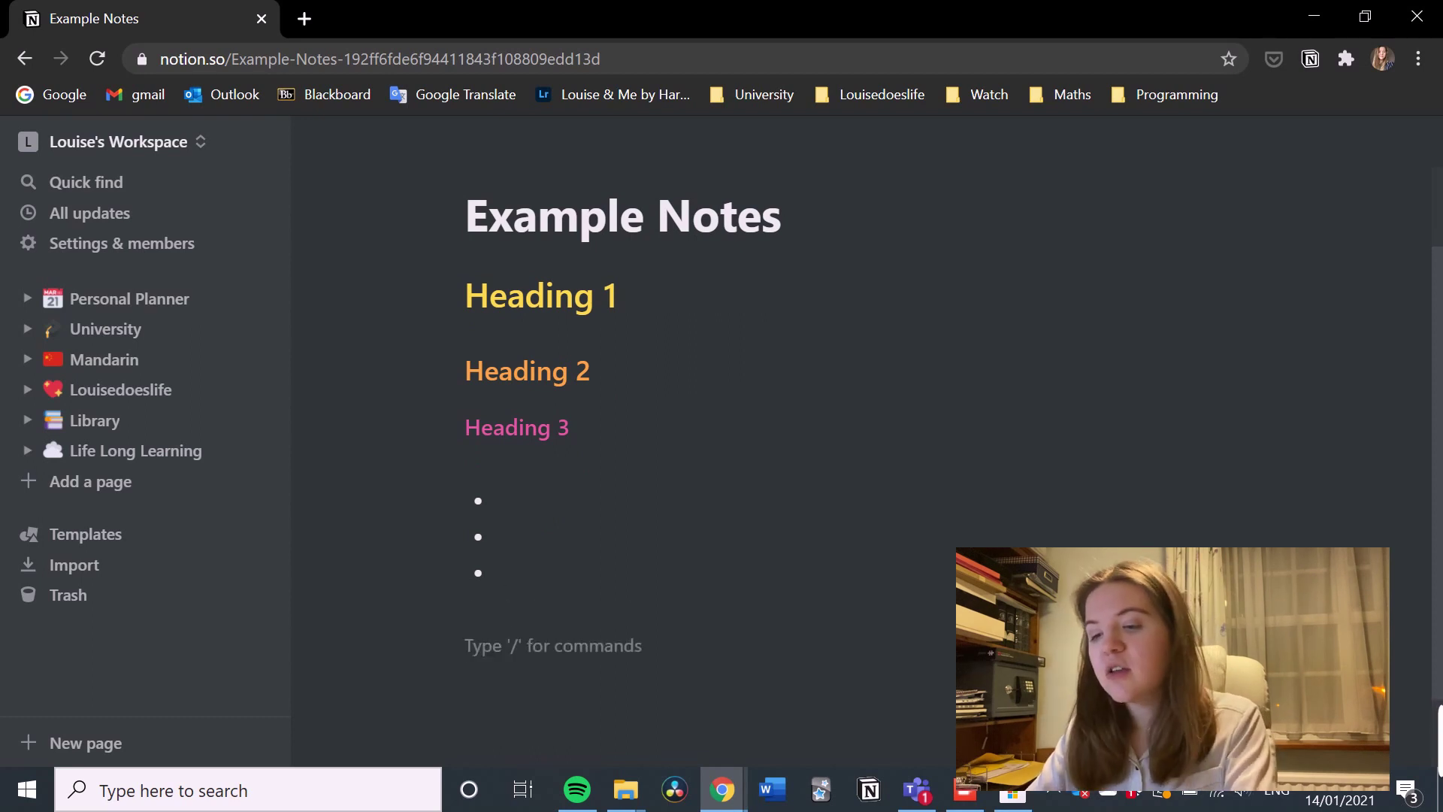
Insert an empty block equation below the bulleted list and place the cursor on the line beneath it
type("/eq")
key("Down")
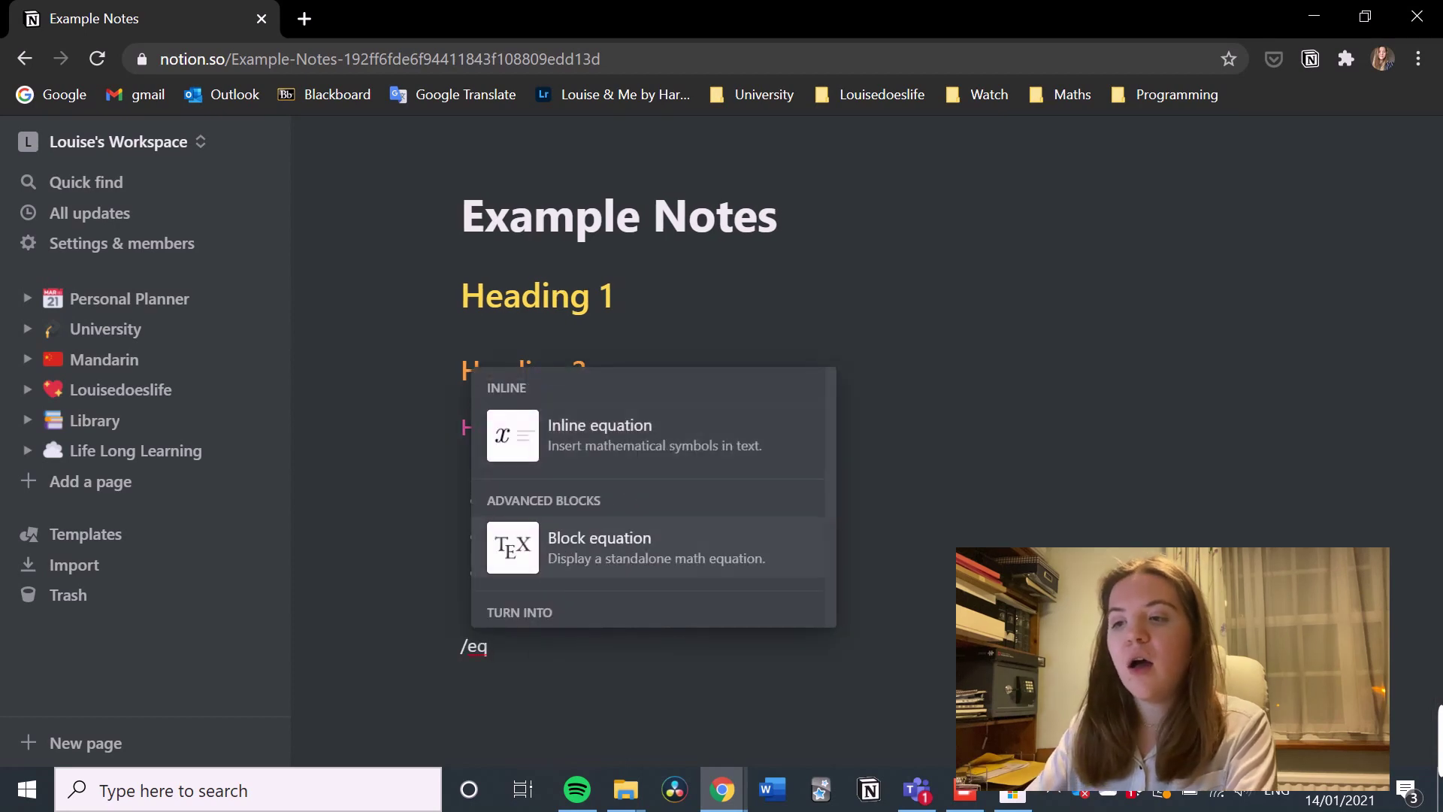
key("Return")
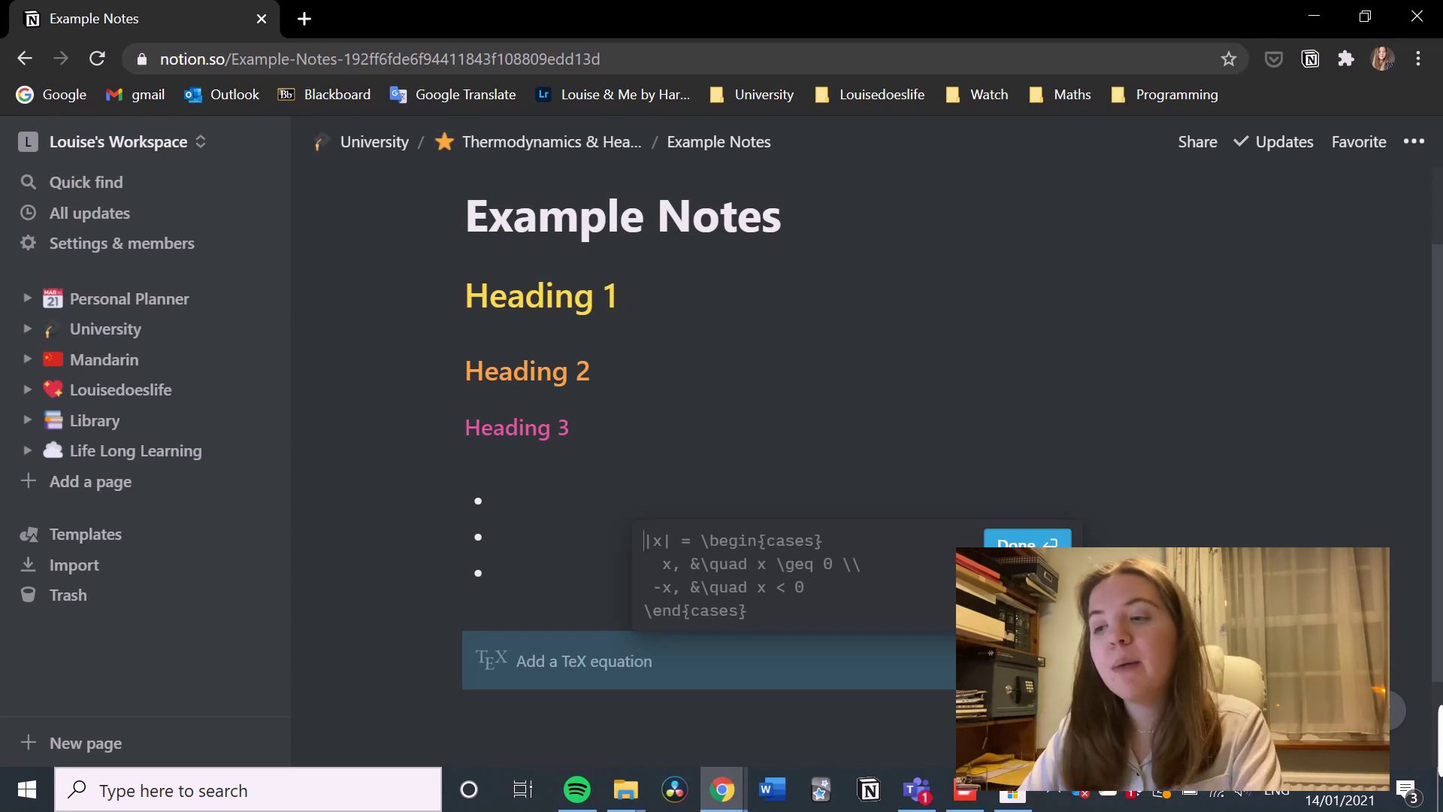
key("Escape")
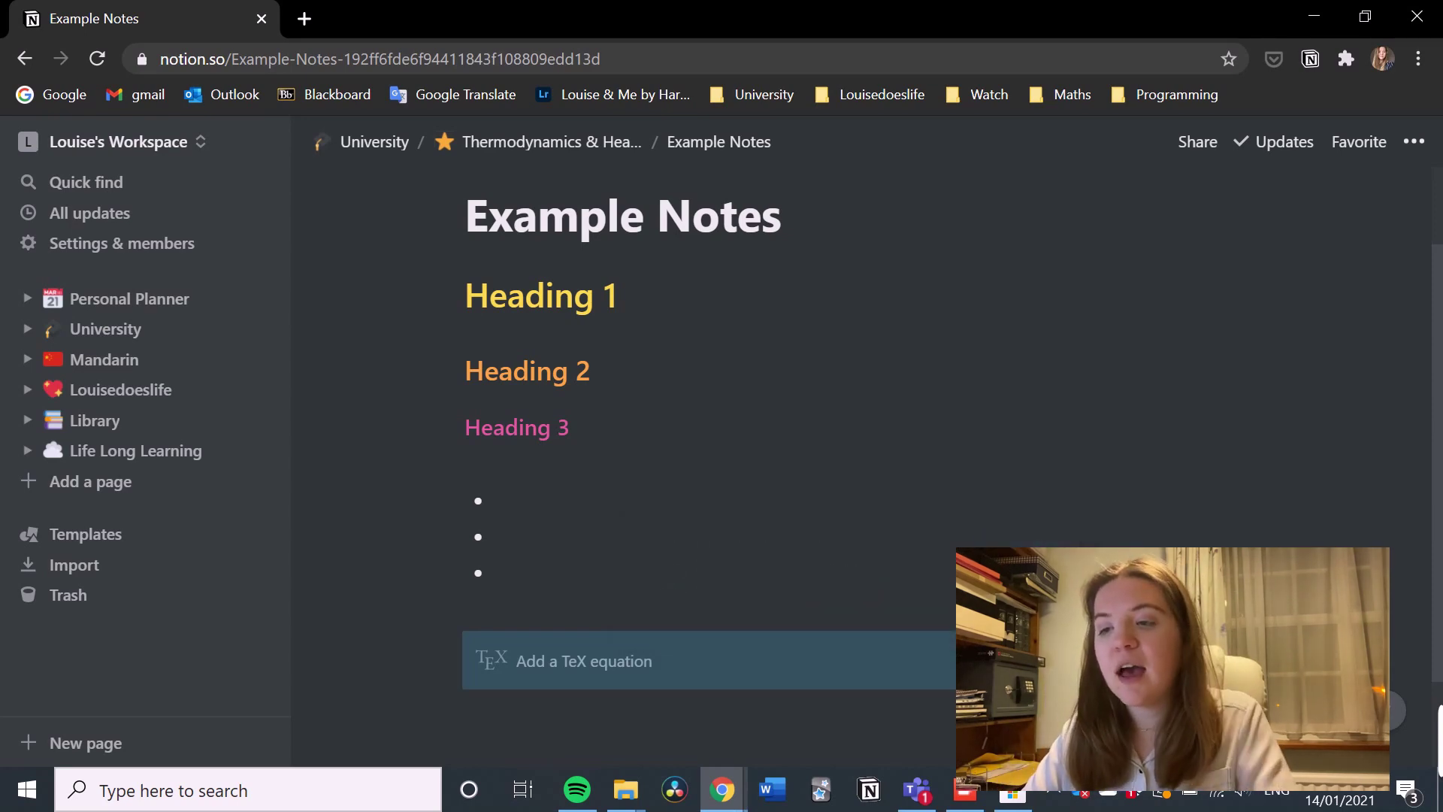
left_click(481, 712)
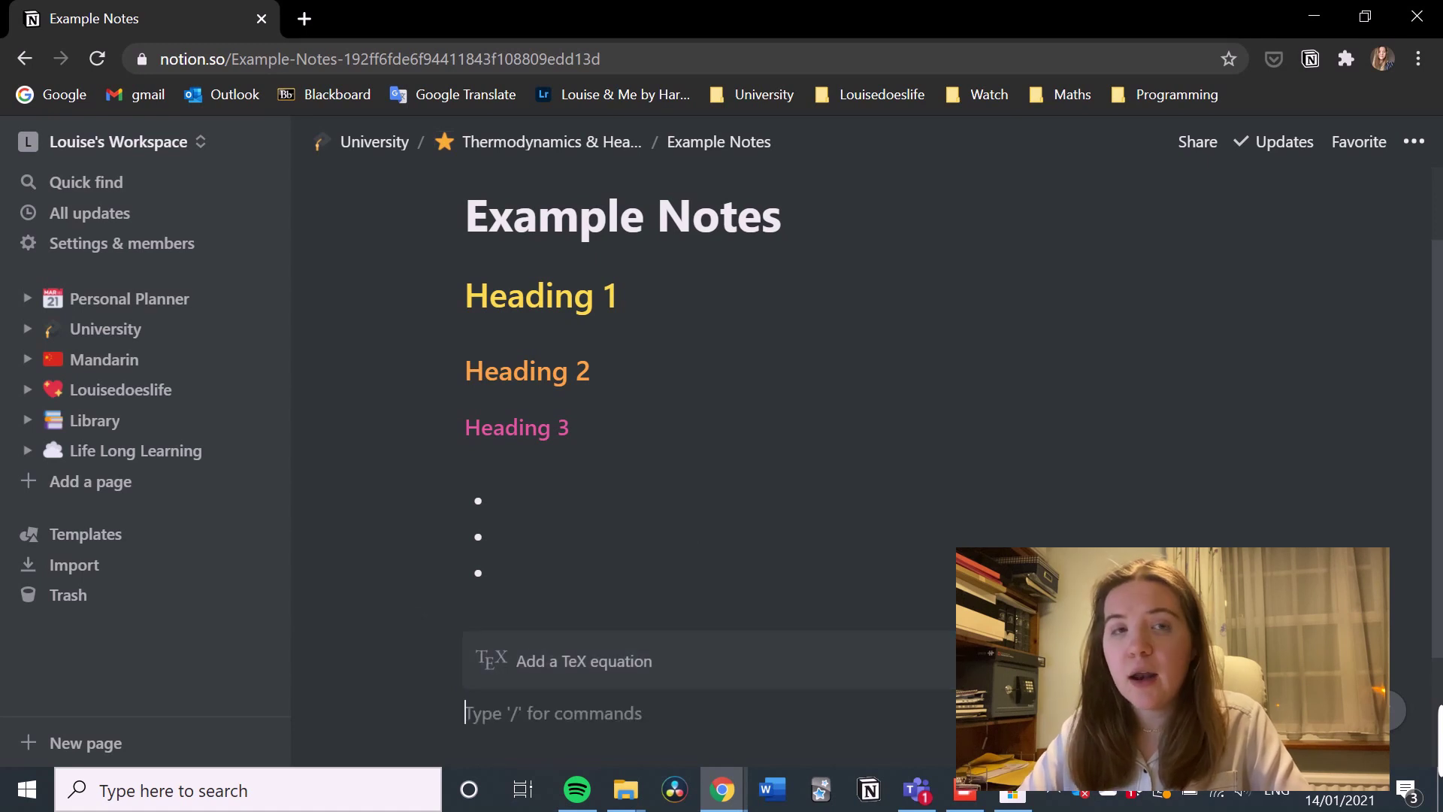
View the TeX input of the empty equation block, then close it and return to the line below
scroll(752, 451, "down", 2)
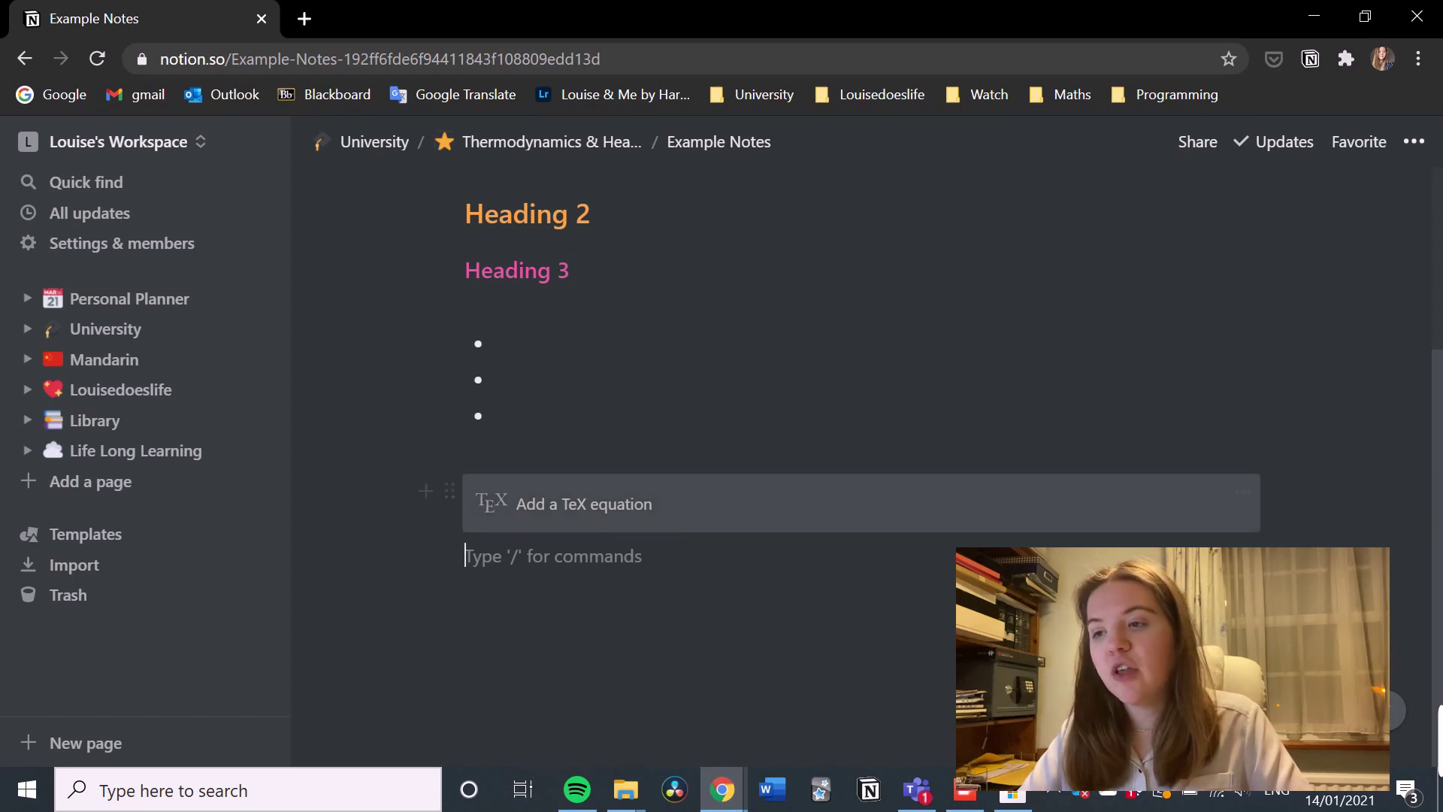
left_click(585, 503)
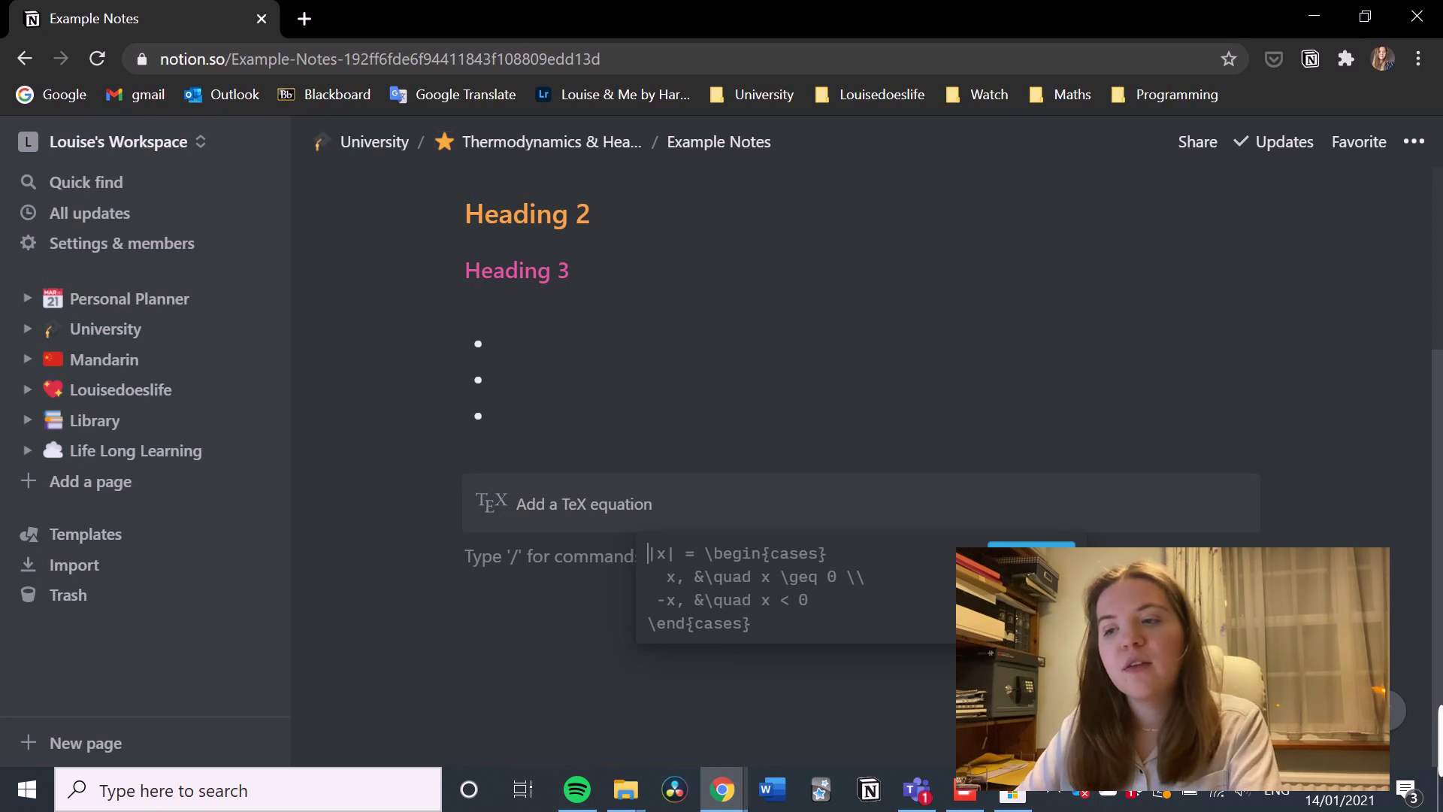
key("Escape")
left_click(481, 556)
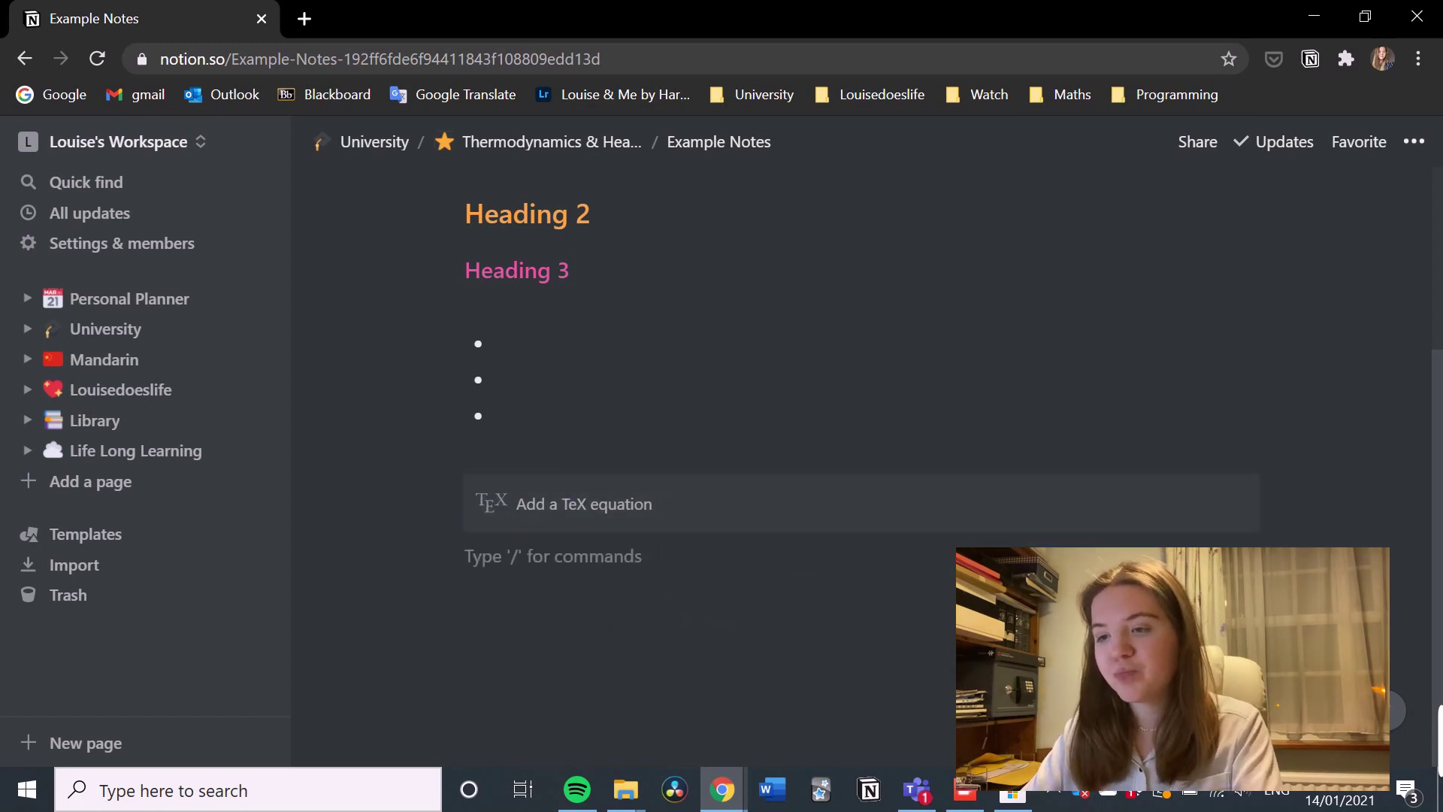
Insert a toggle list below the equation block, separated by a blank line, and leave it expanded
key("Return")
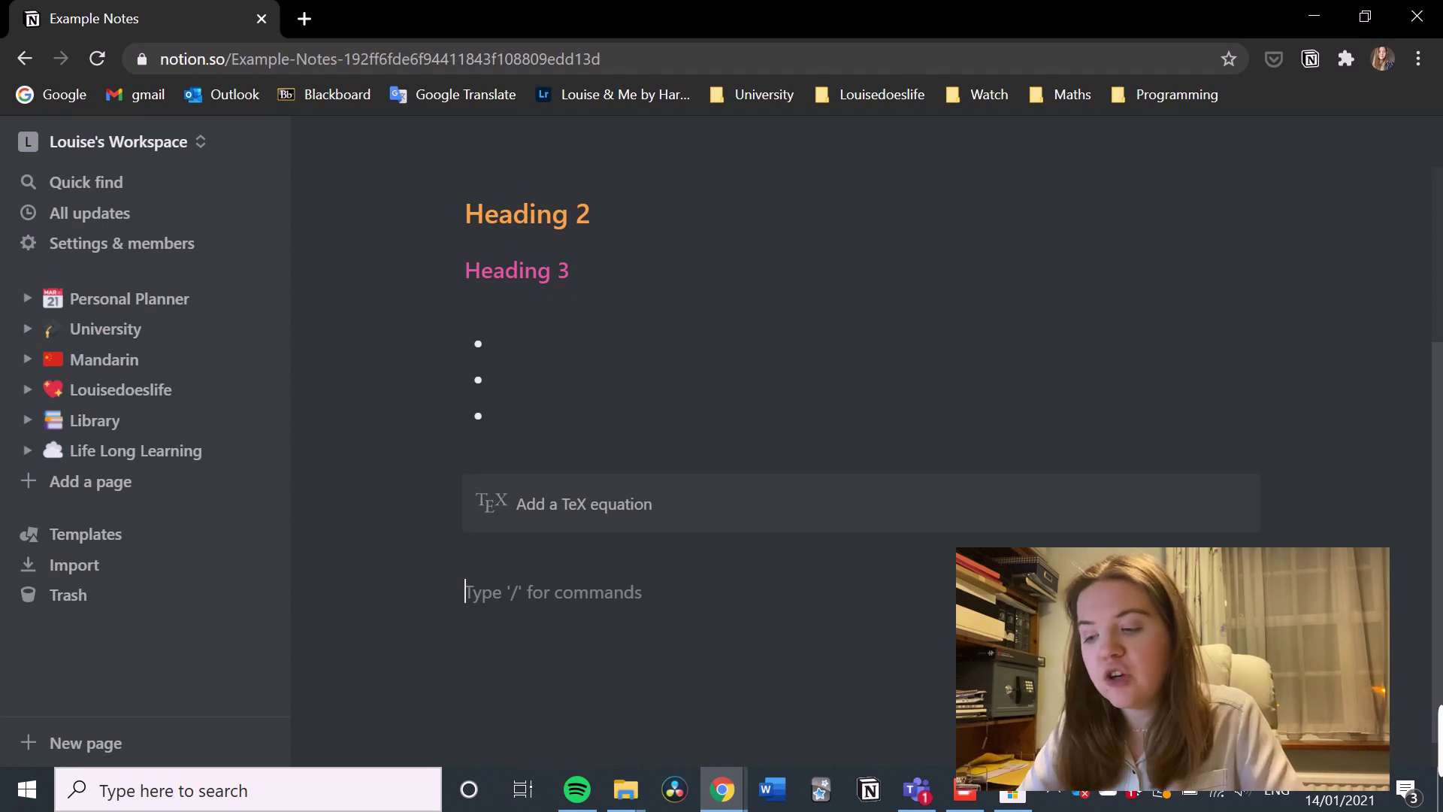
type("/togg")
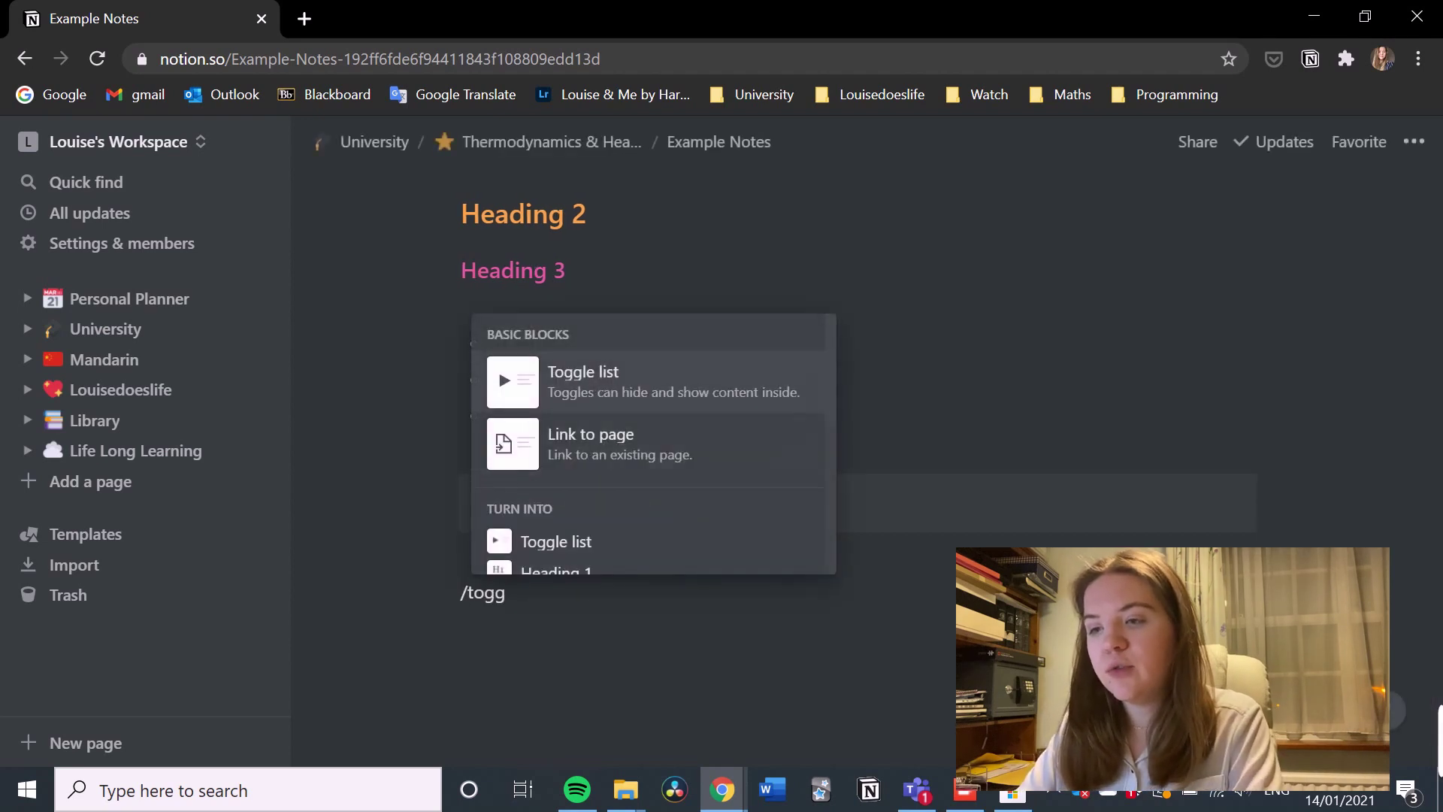
key("Return")
key("ctrl+Return")
key("ctrl+Return")
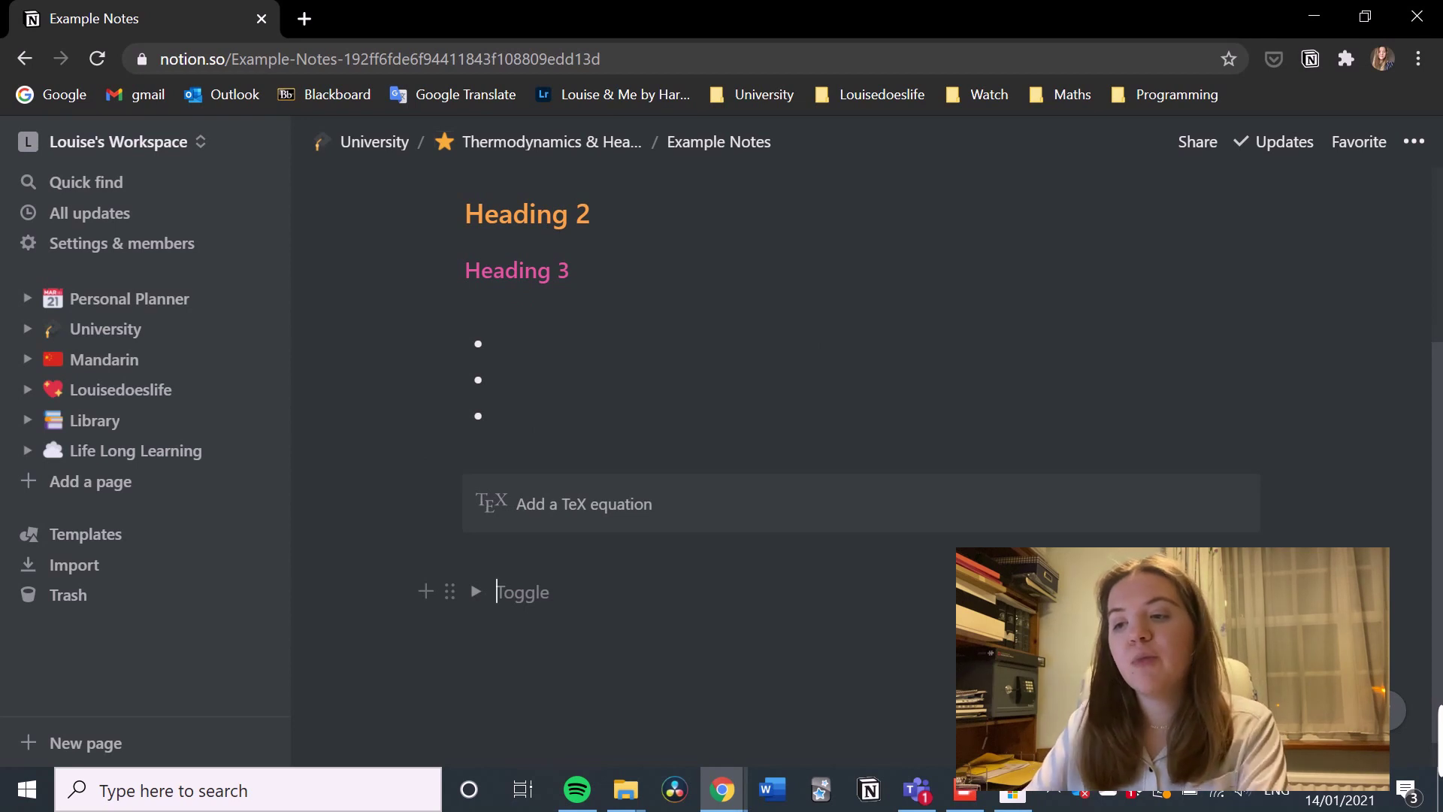
key("ctrl+Return")
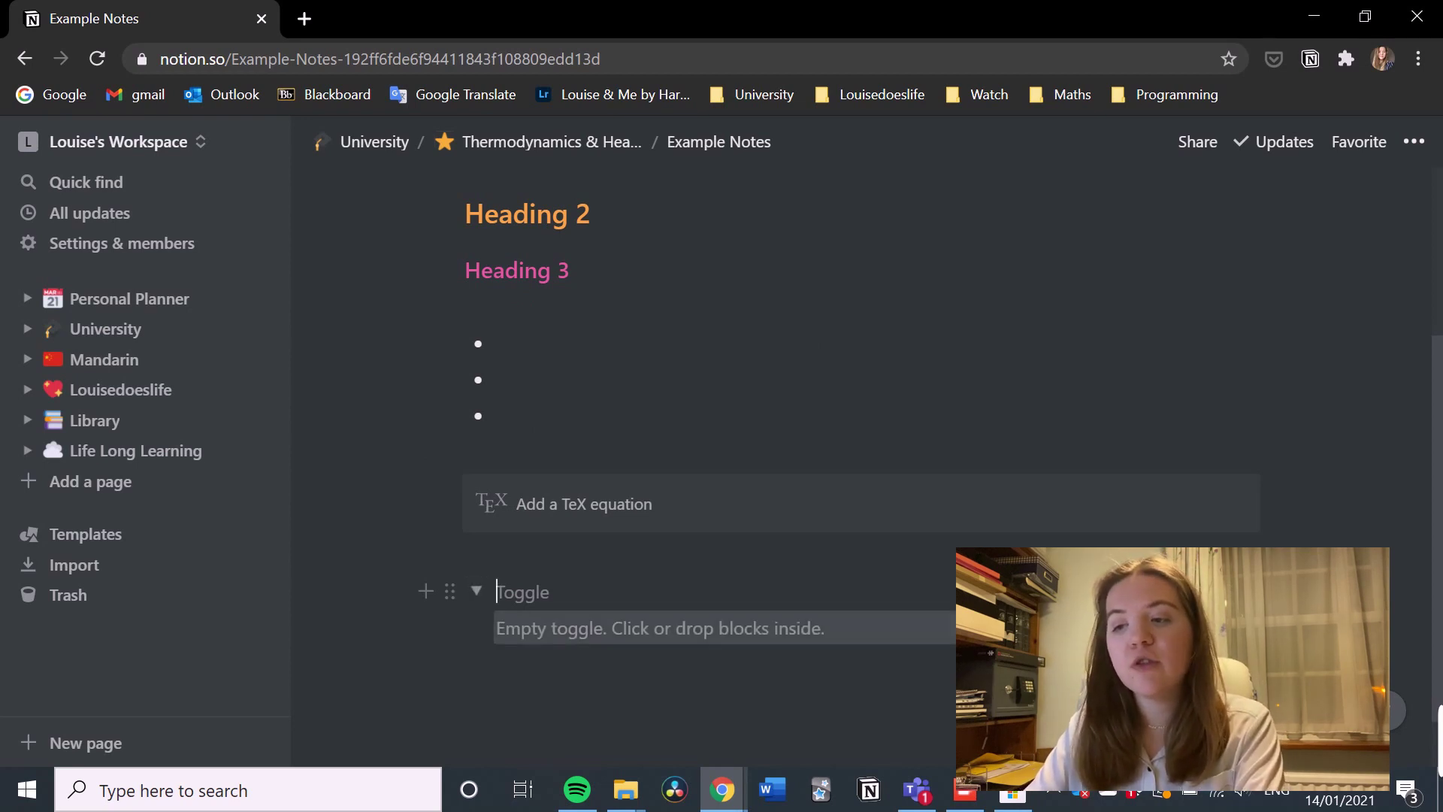
Collapse the empty toggle below the equation block and title it "Example"
key("ctrl+Return")
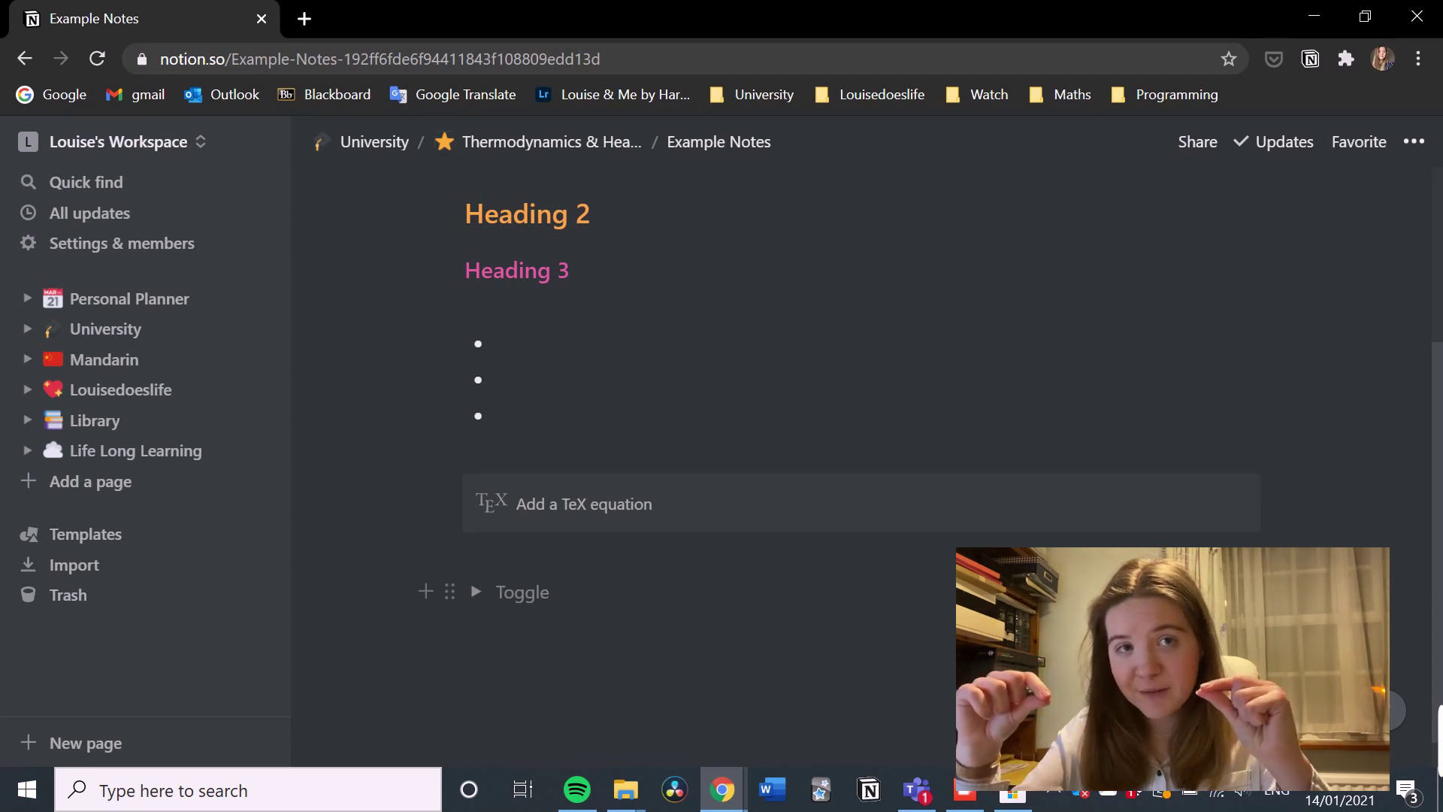
type("Exampke")
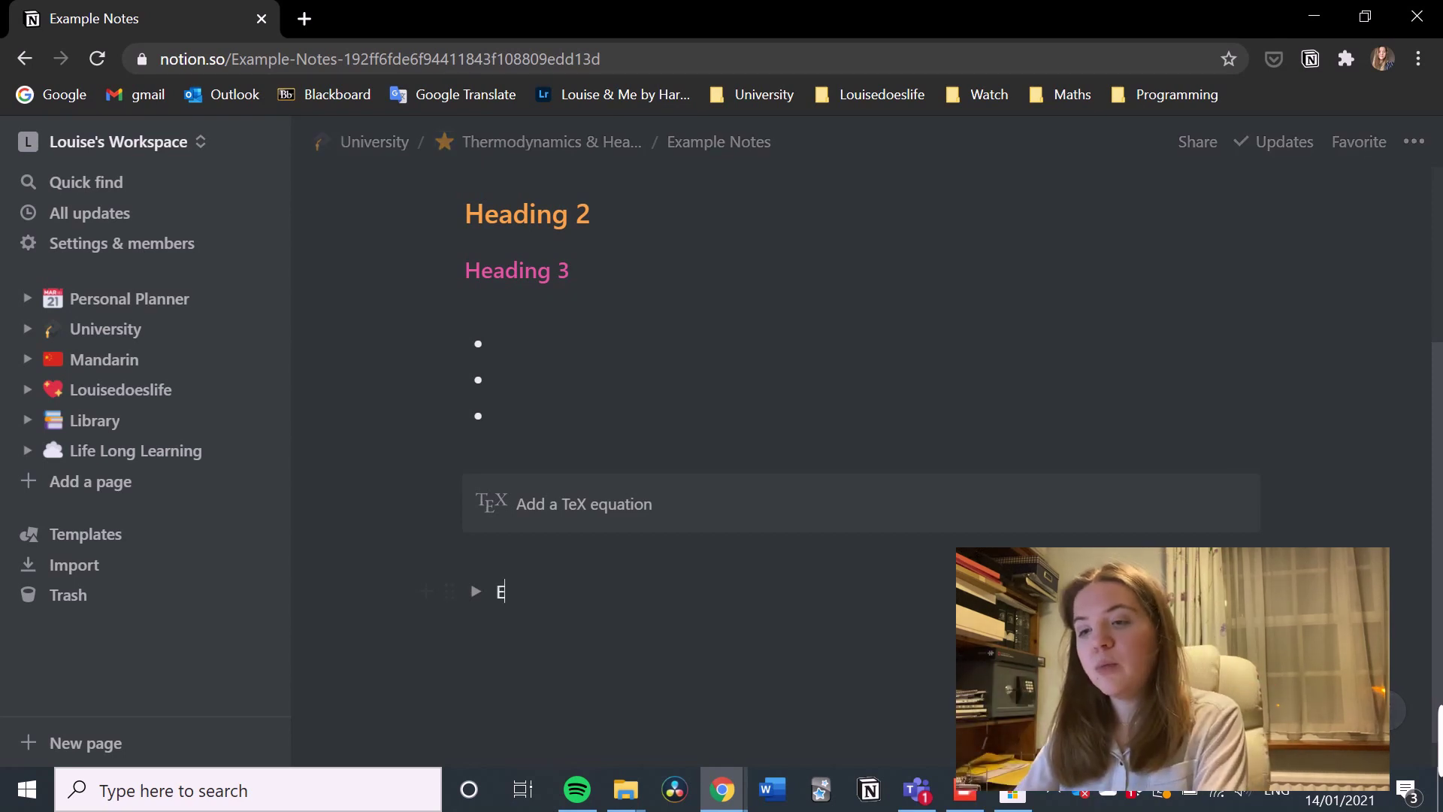
key("BackSpace")
key("BackSpace")
type("le")
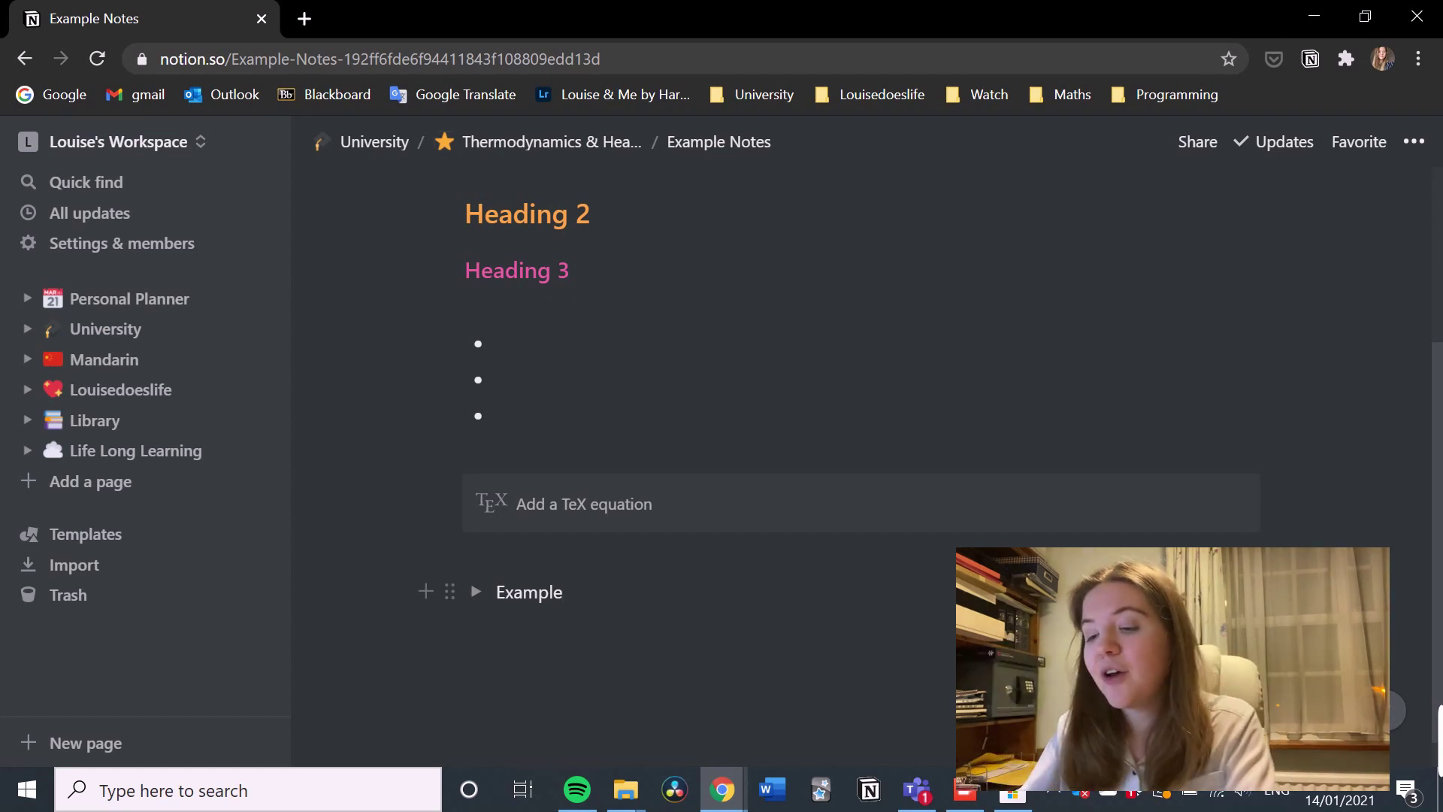
Add two more toggles below Example, titled "Derivations" and "Extra Information"
key("Return")
type("Derivati")
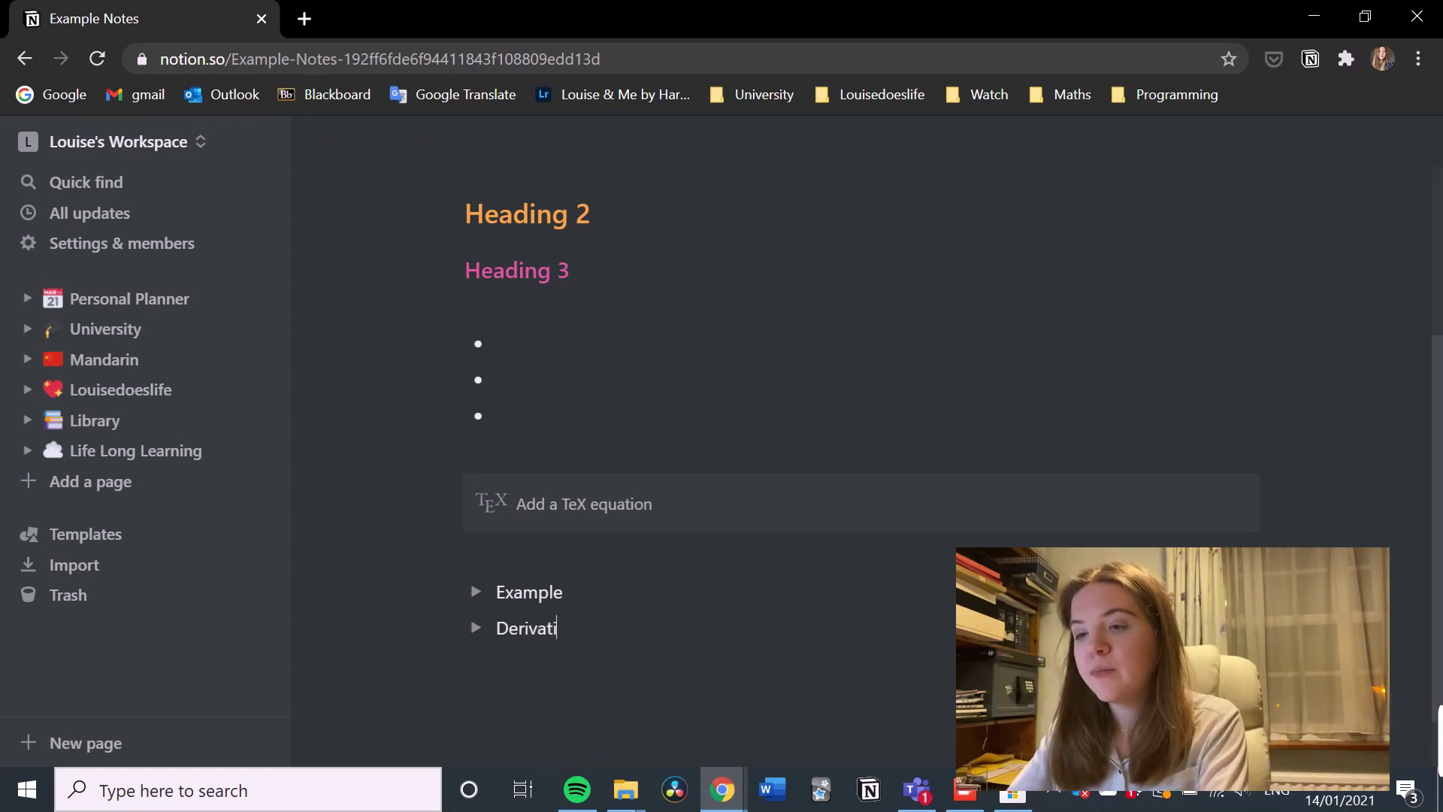
type("ons")
key("Return")
type("Extra Information")
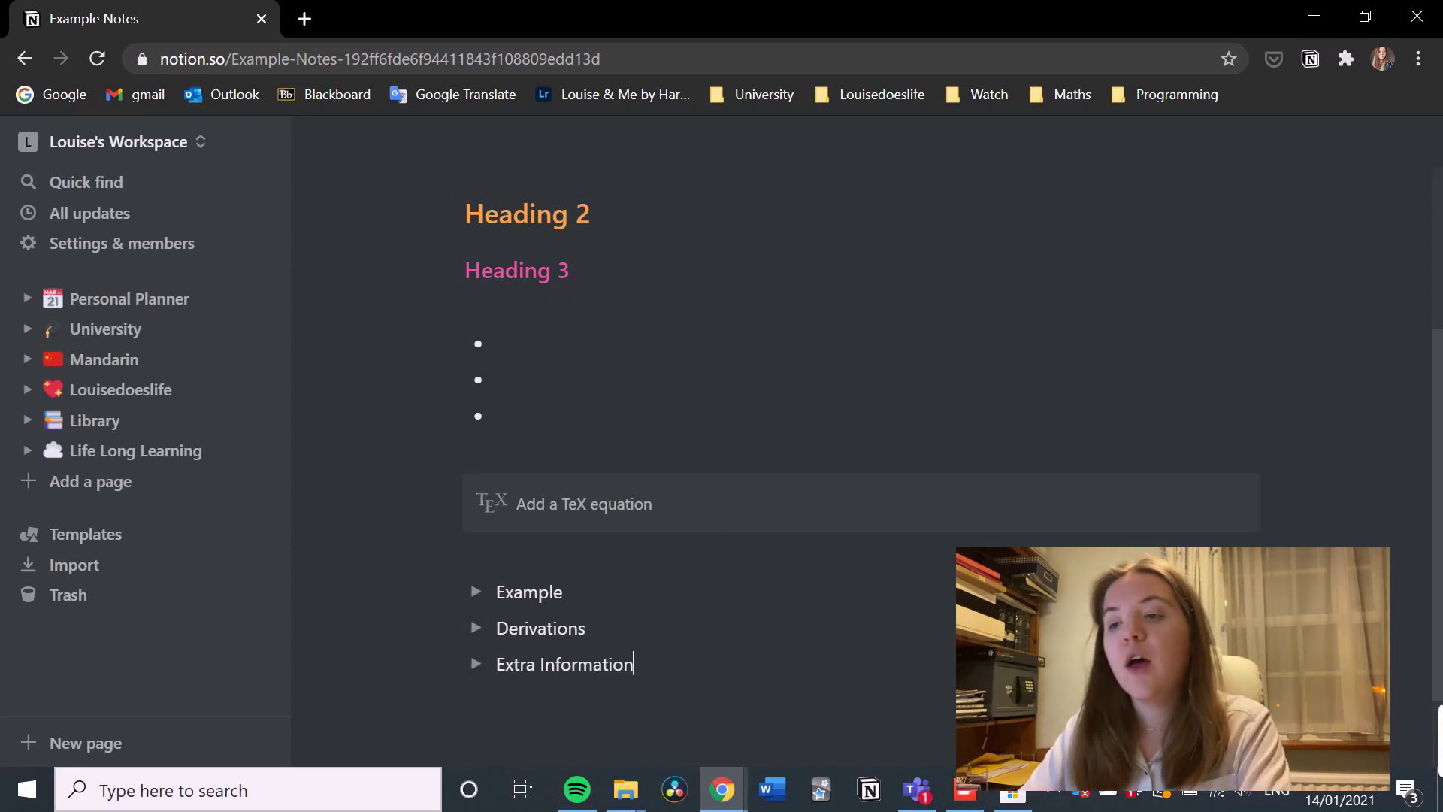
Colour the Example toggle blue, the Derivations toggle purple and the Extra Information toggle green
left_click(451, 590)
mouse_move(338, 672)
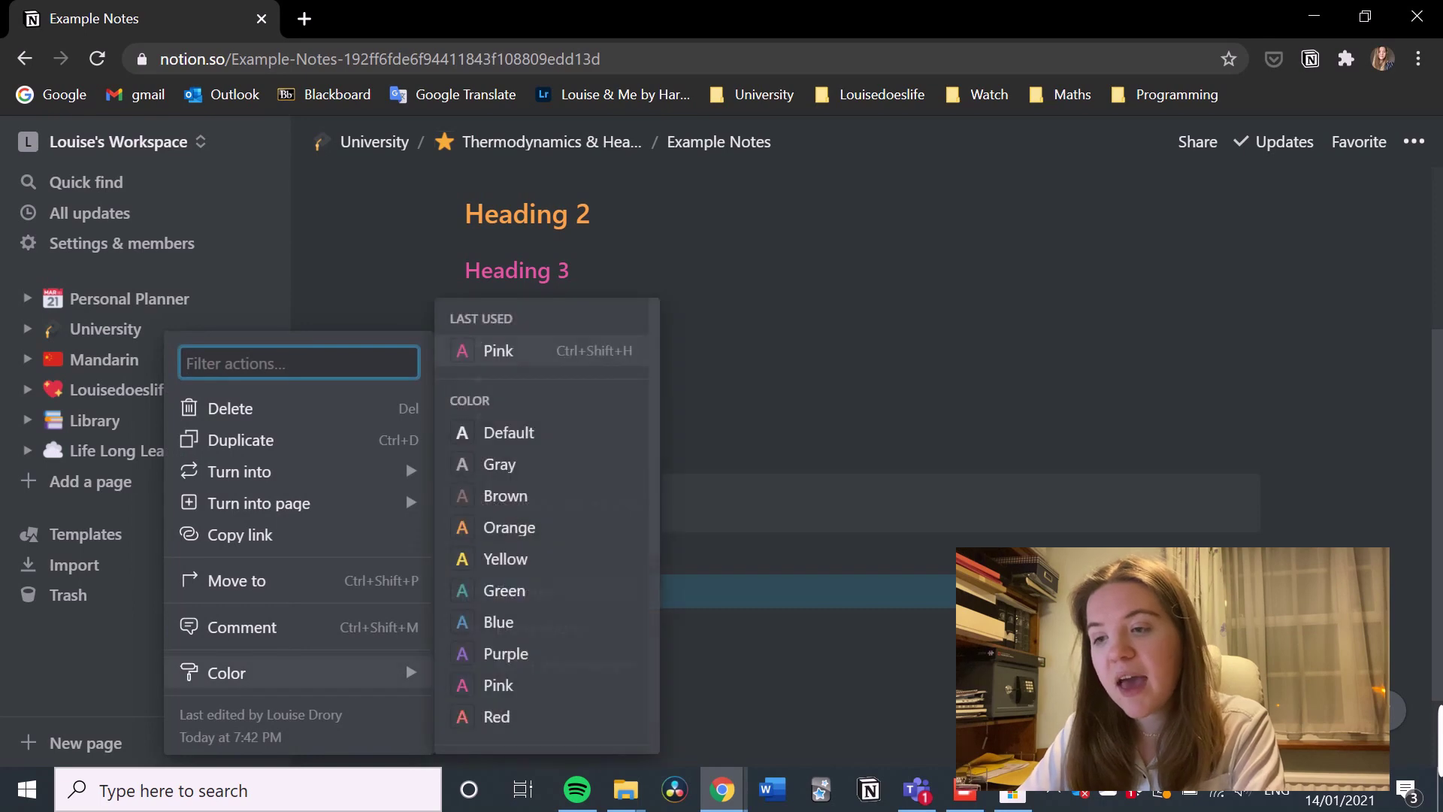
left_click(498, 621)
left_click(450, 628)
mouse_move(226, 673)
left_click(500, 650)
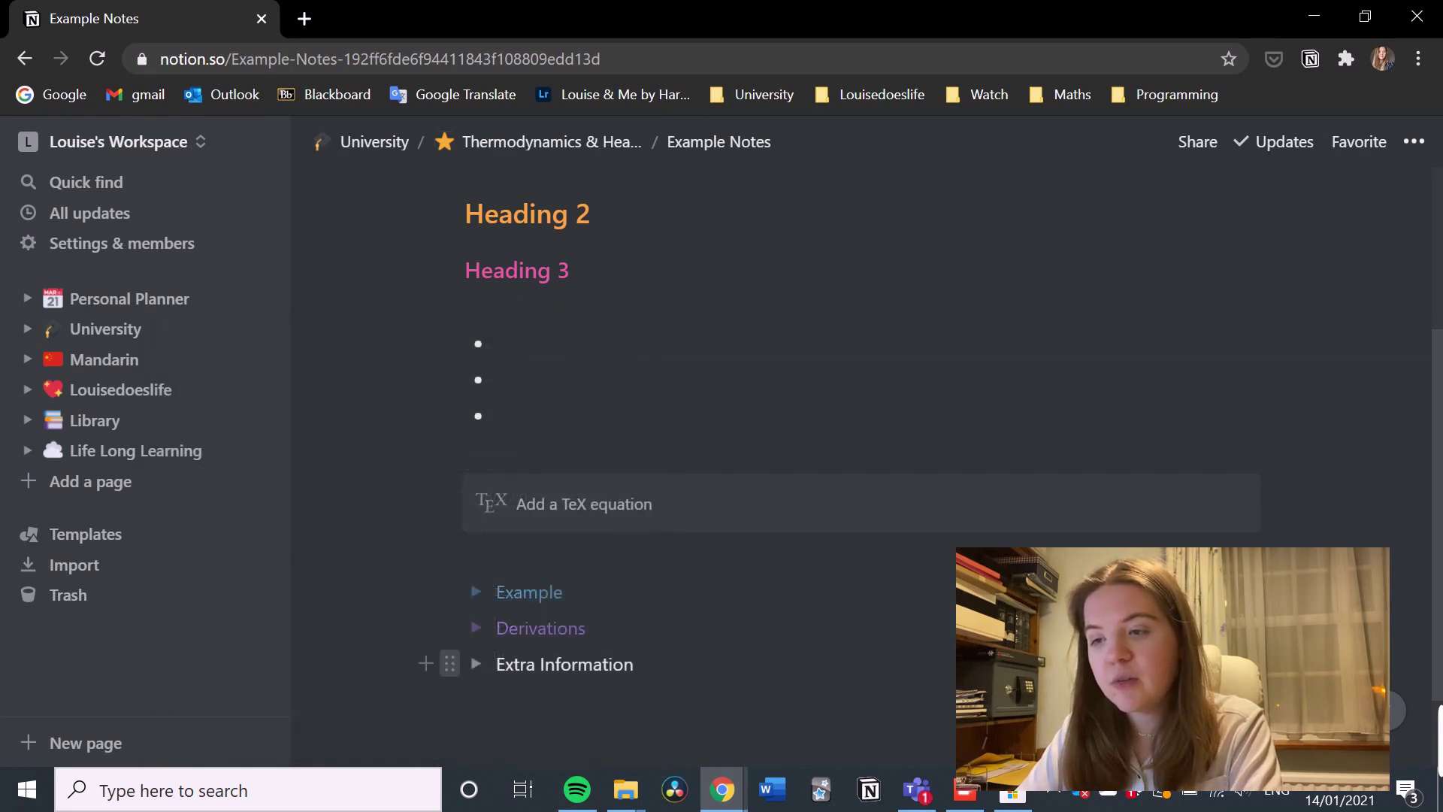
left_click(449, 663)
mouse_move(301, 673)
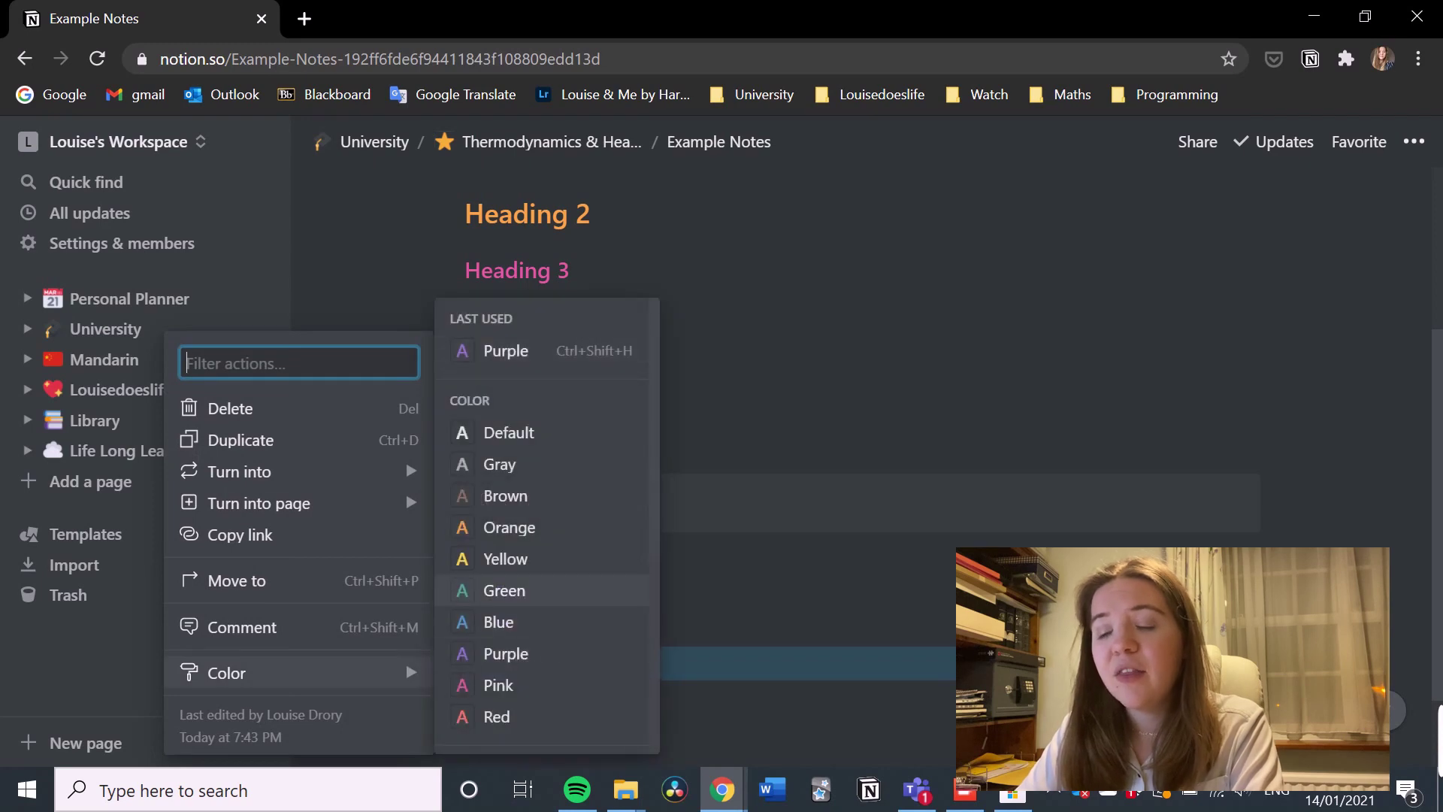
left_click(503, 590)
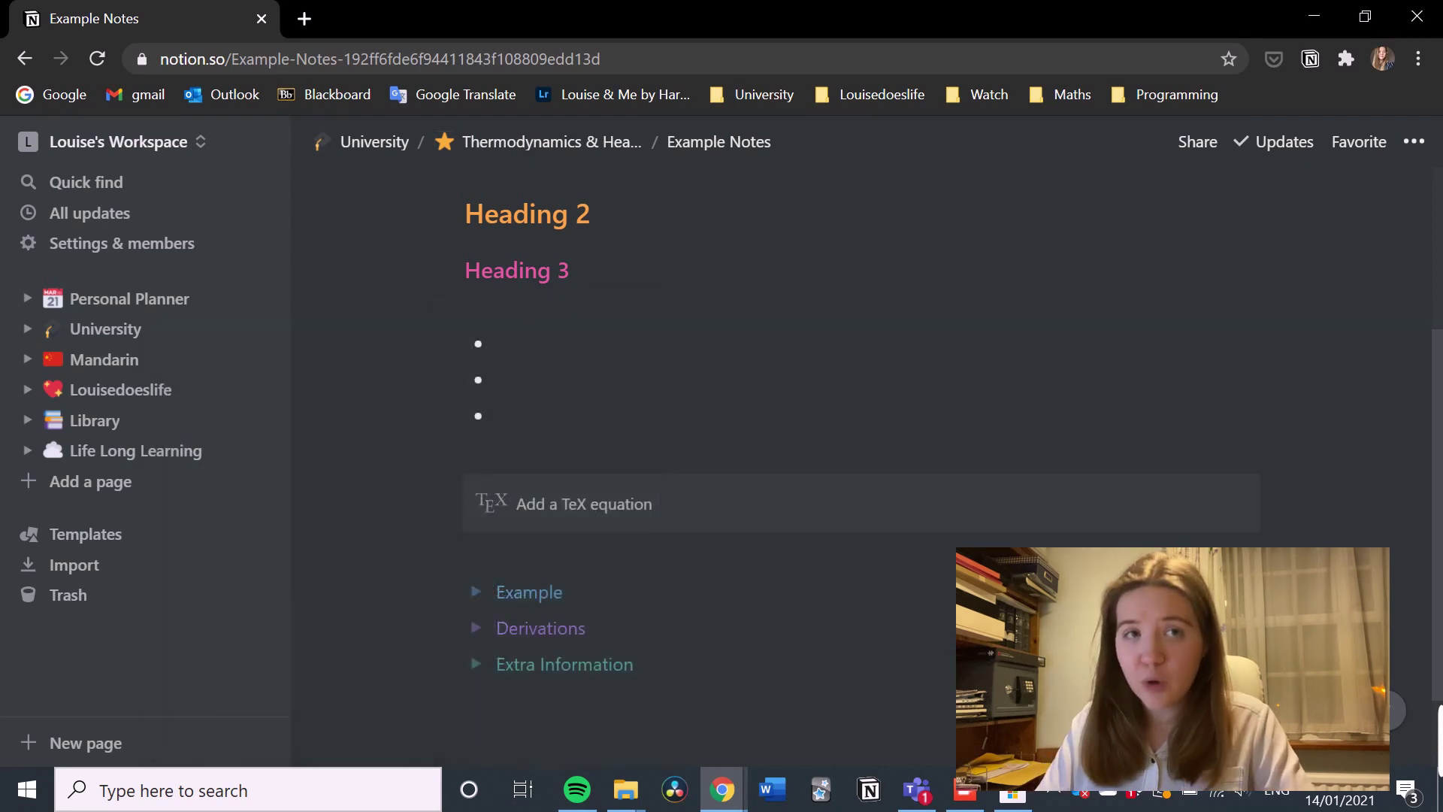
Return to the Thermodynamics & Heat Transfer page and open its Conduction notes page
scroll(860, 451, "up", 4)
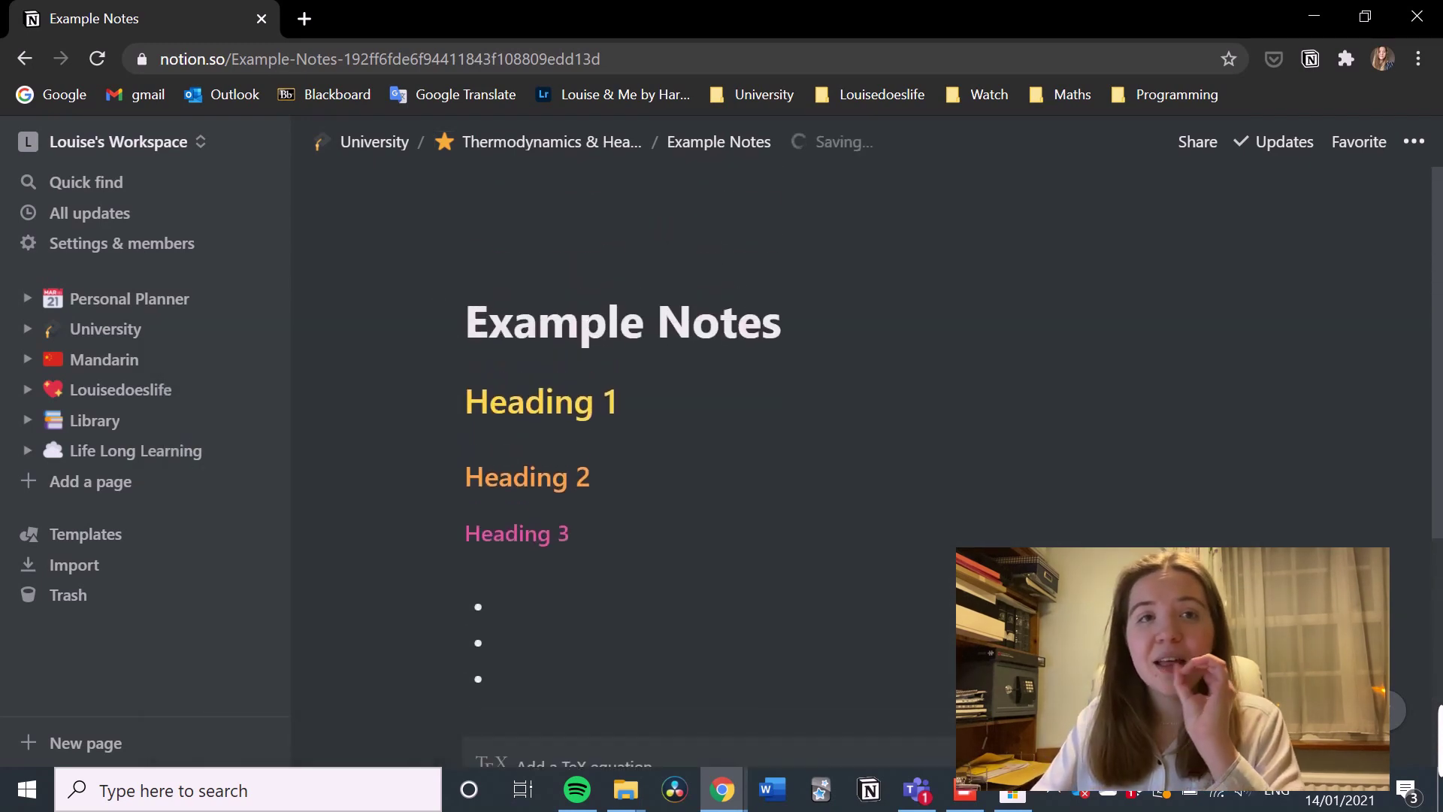
scroll(860, 451, "down", 5)
scroll(860, 451, "up", 3)
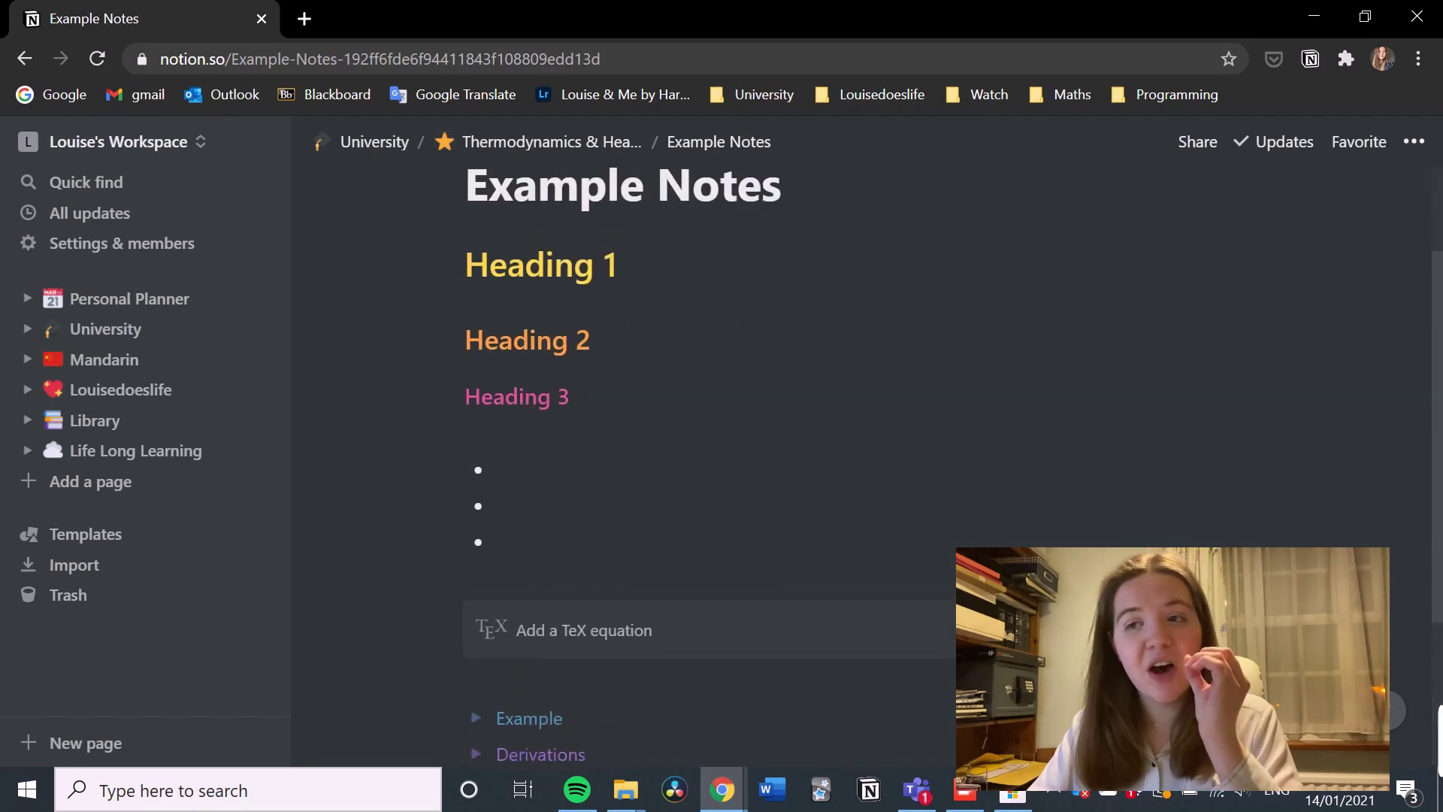
scroll(860, 451, "up", 2)
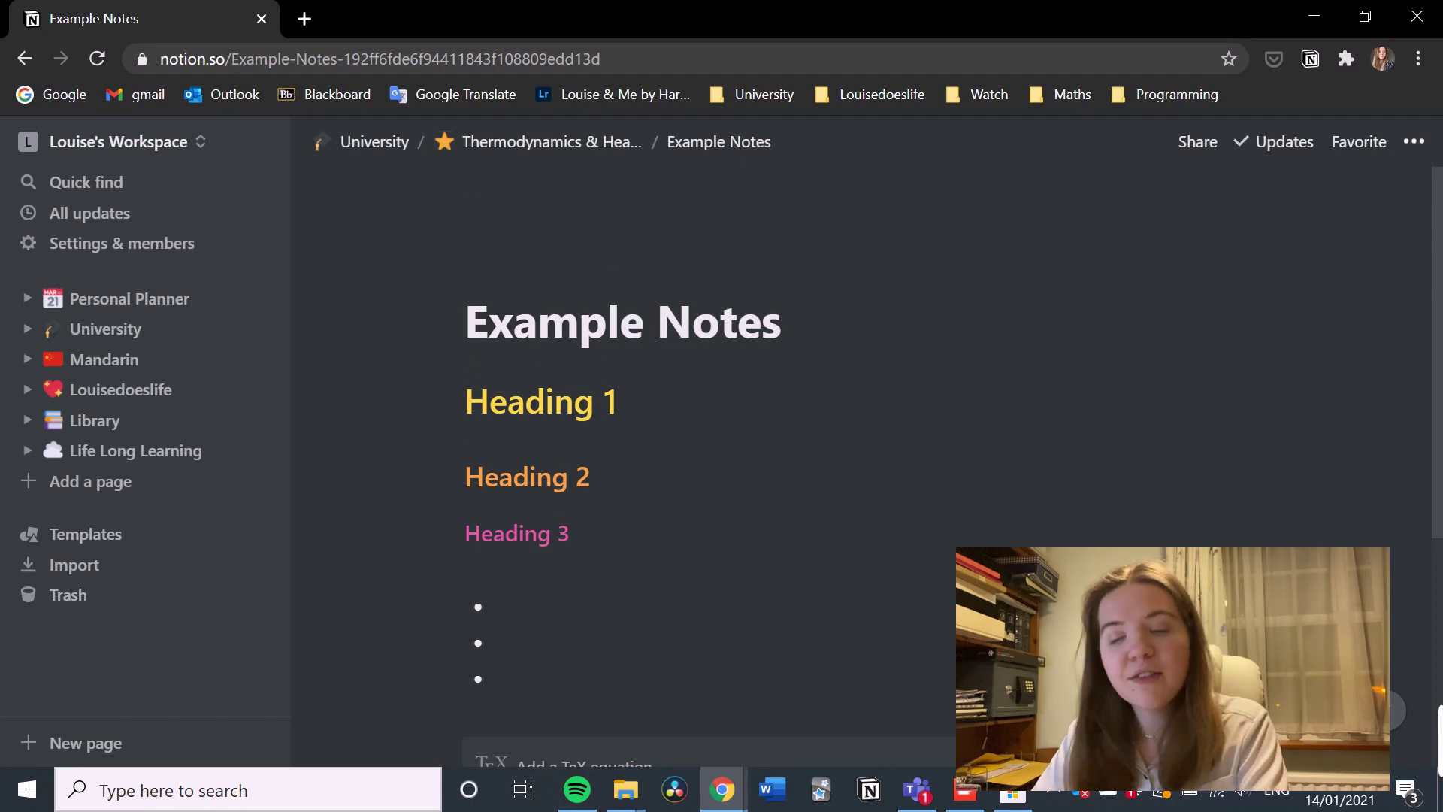
left_click(551, 141)
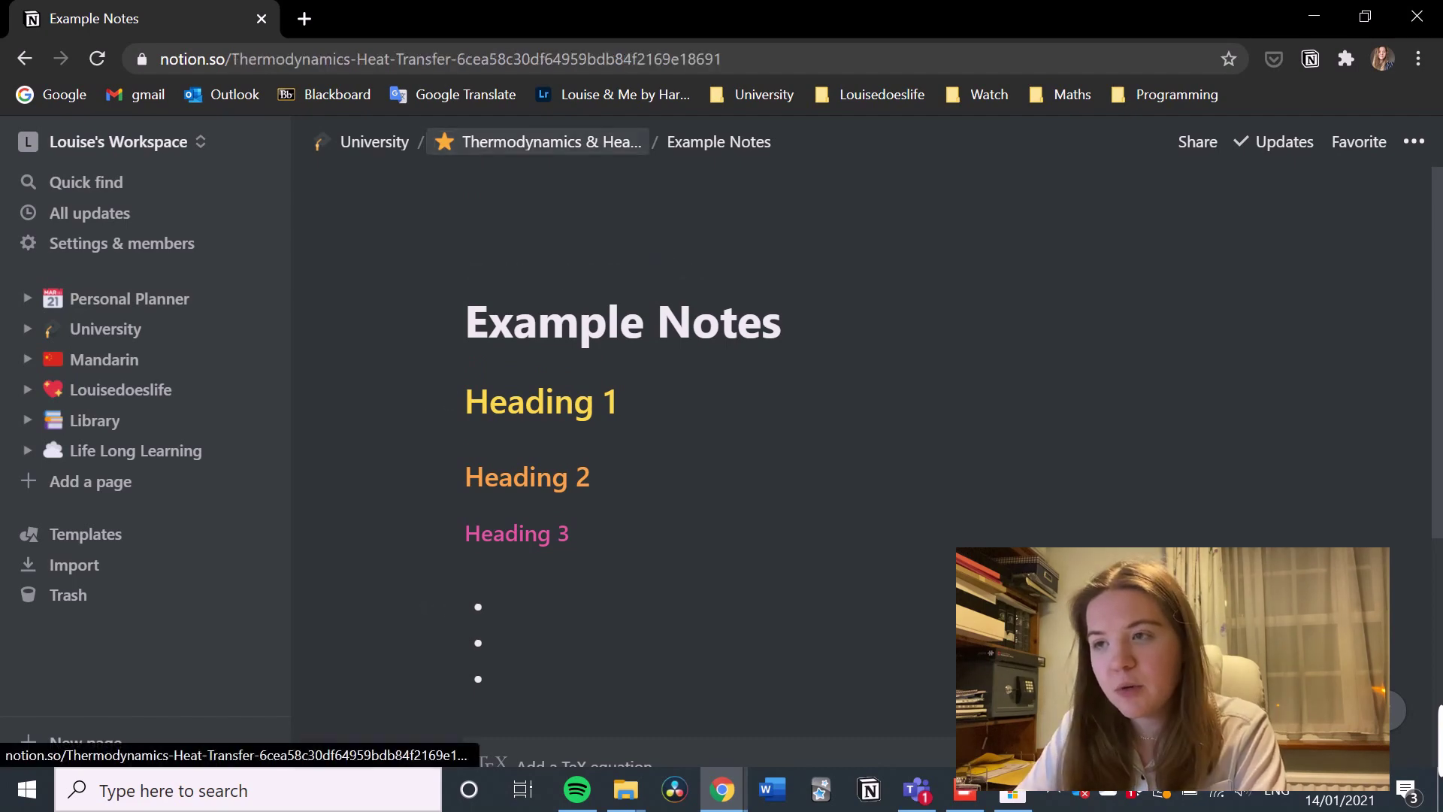
scroll(860, 451, "down", 5)
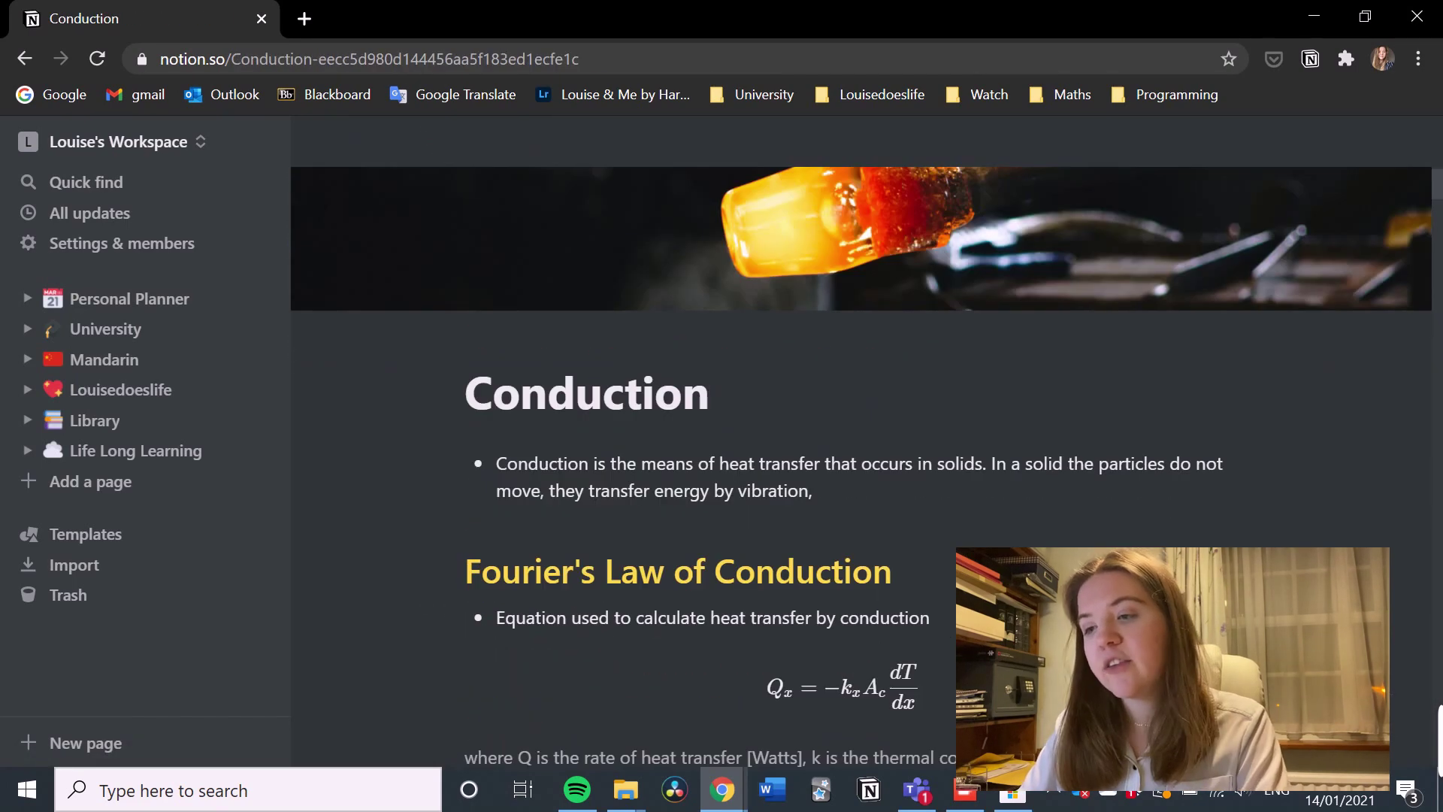
Examine the Fourier's Law of Conduction section, highlighting the grey paragraph that explains the equation's terms, and clear the selection
scroll(860, 451, "down", 2)
scroll(860, 466, "down", 1)
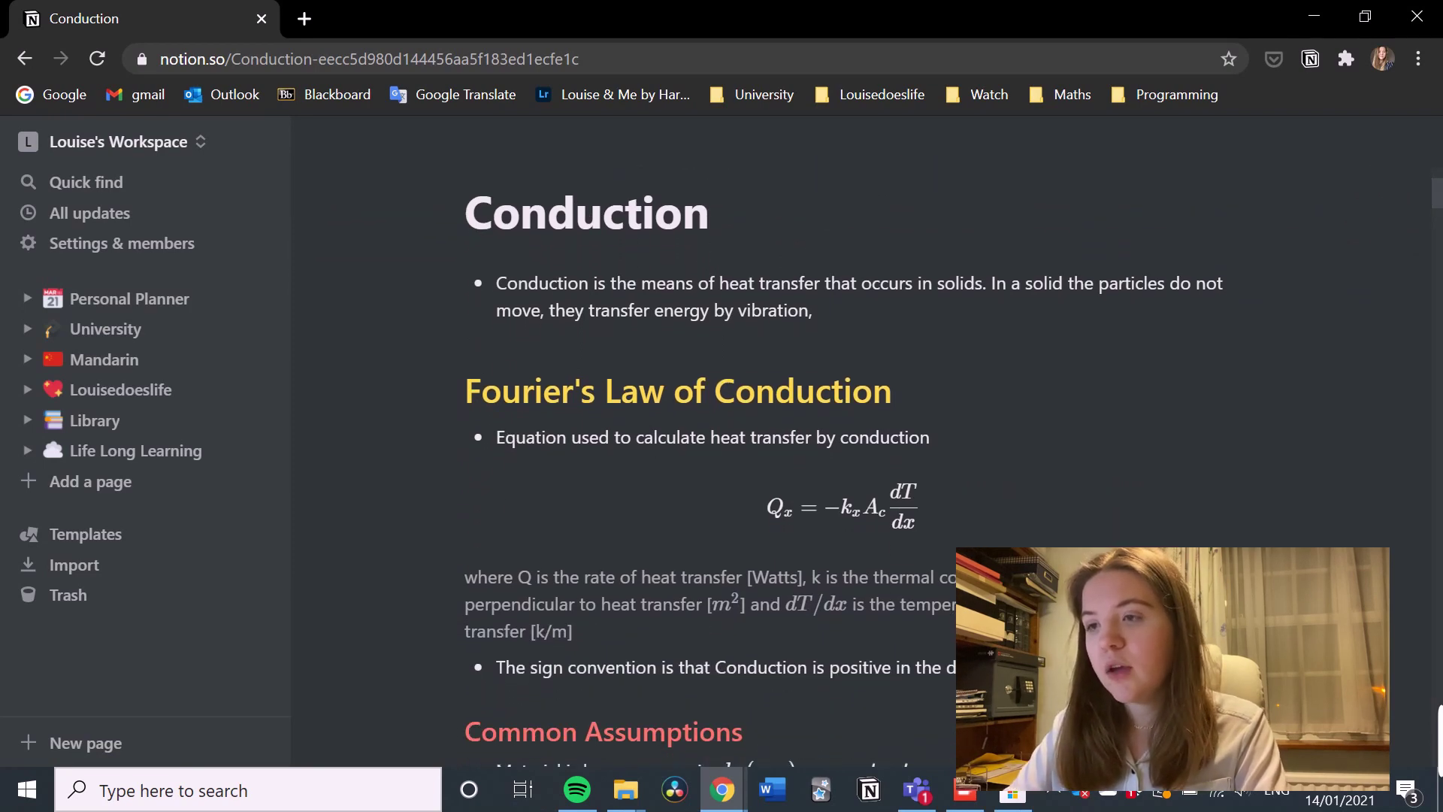
right_click(834, 438)
key("Escape")
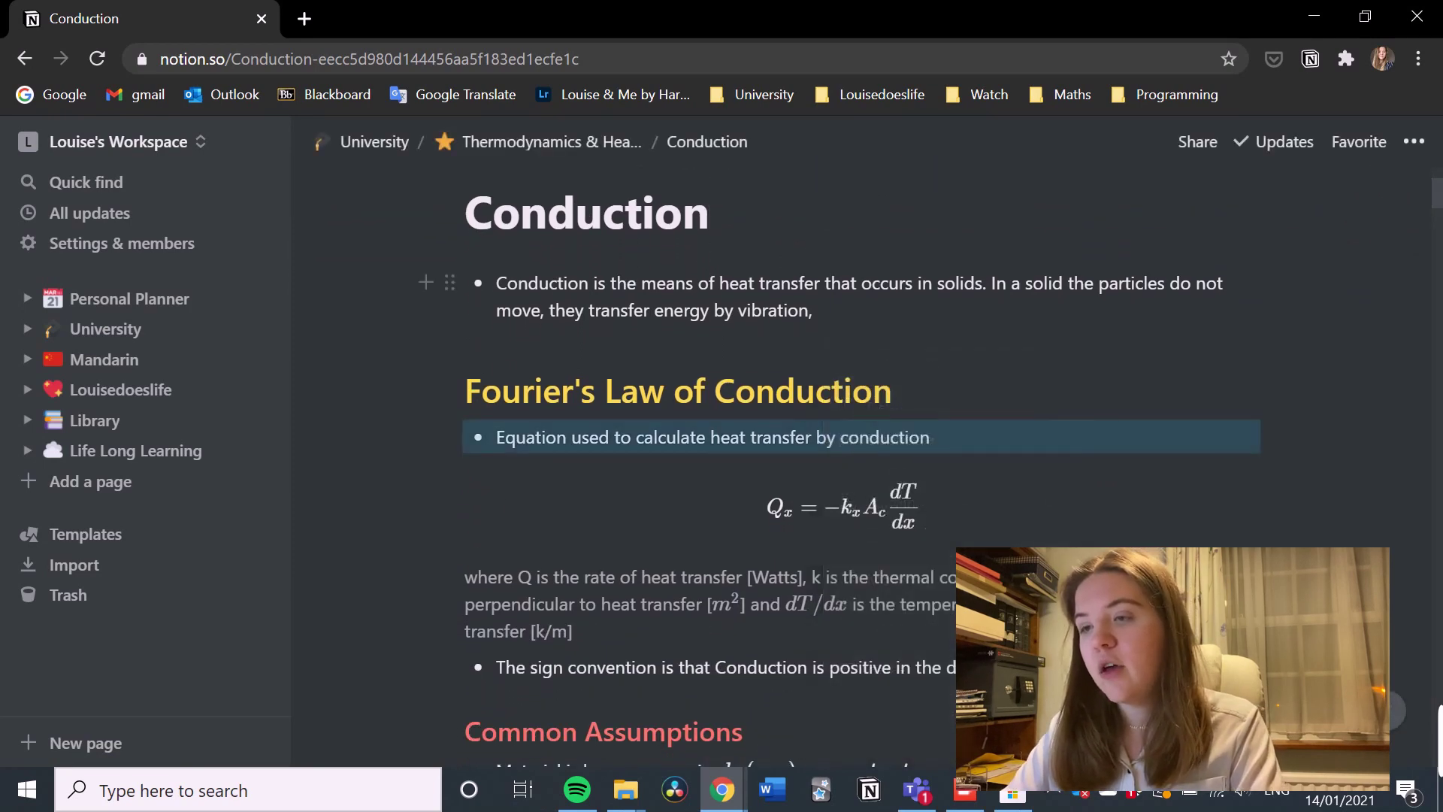
left_click(625, 283)
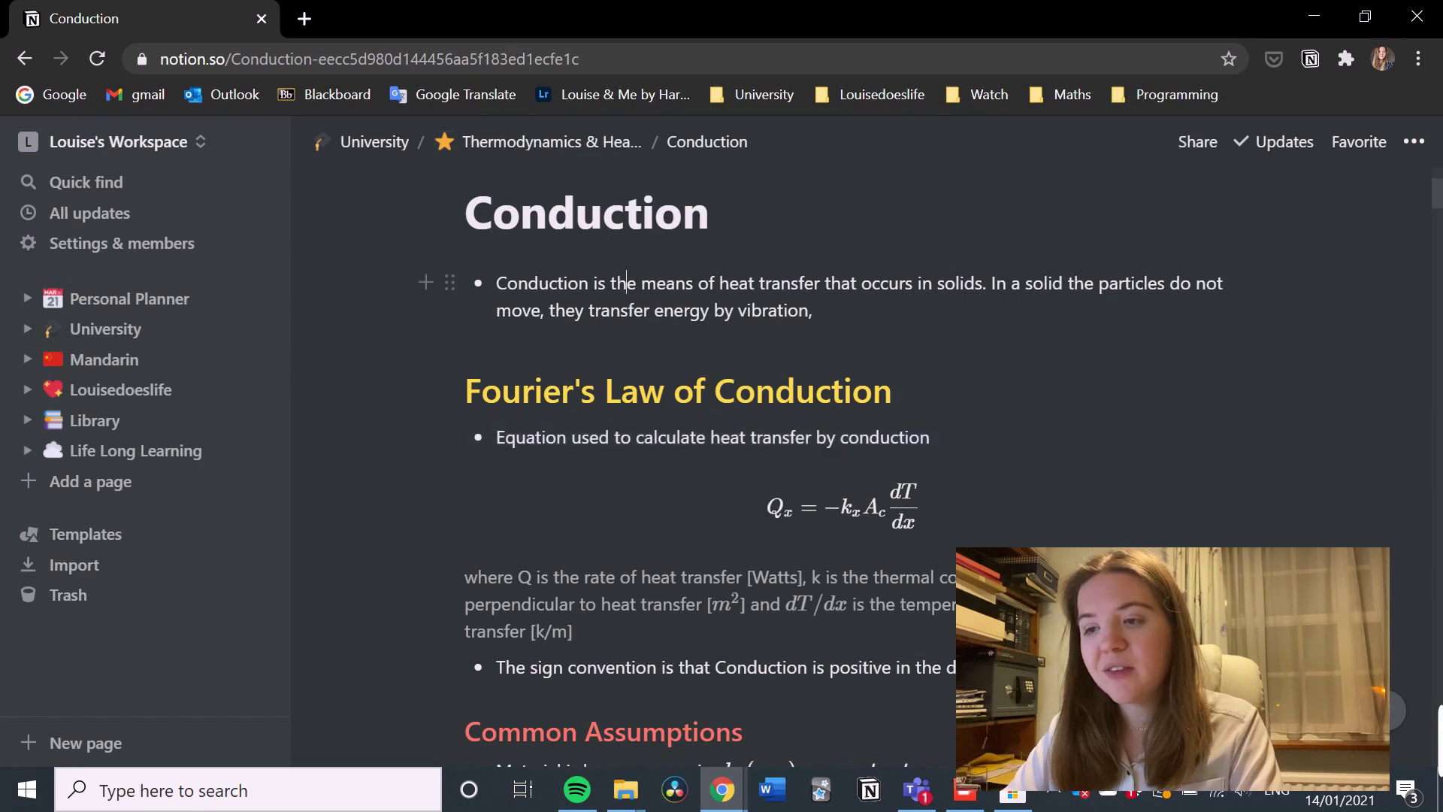
scroll(819, 466, "down", 1)
left_click_drag(573, 569, 464, 515)
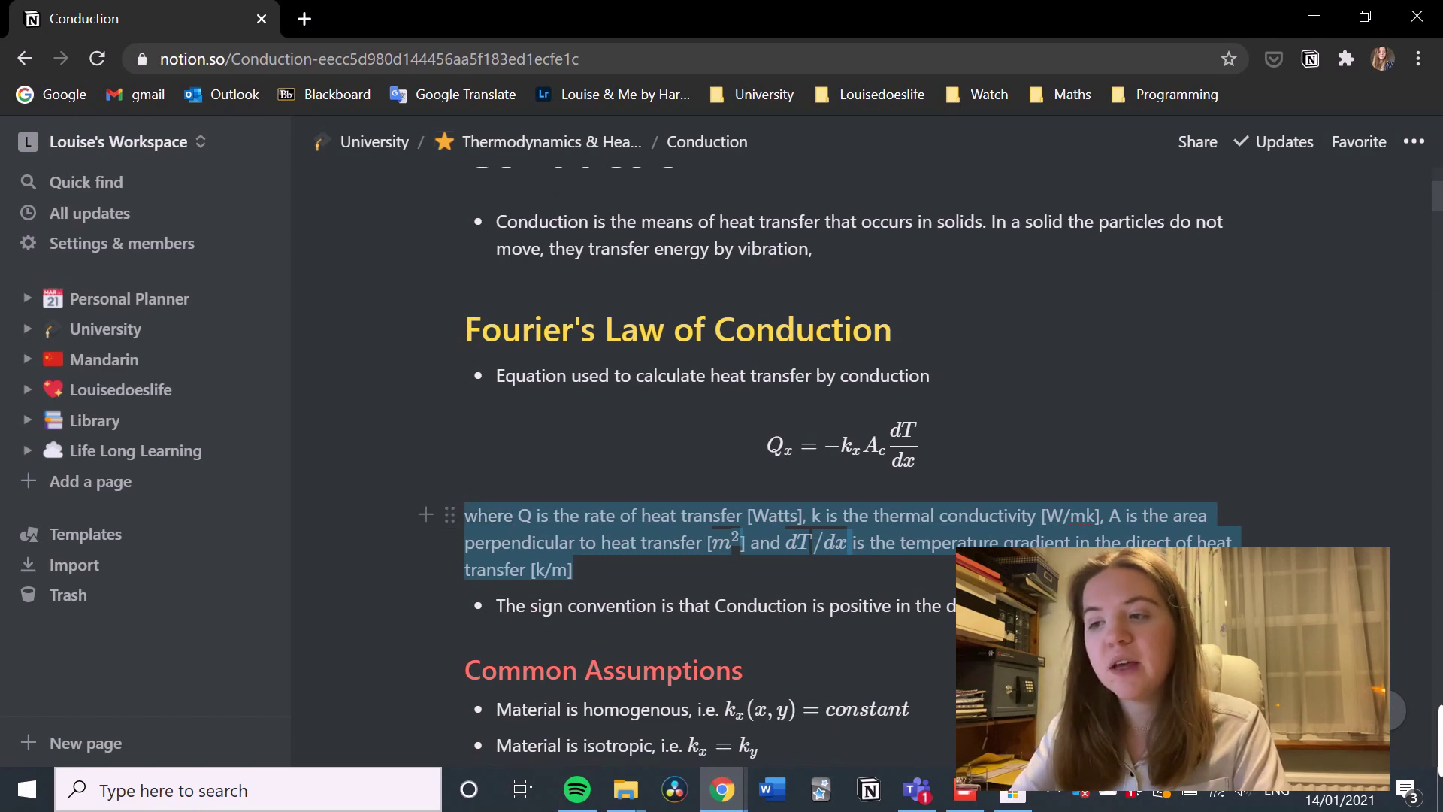
left_click(512, 542)
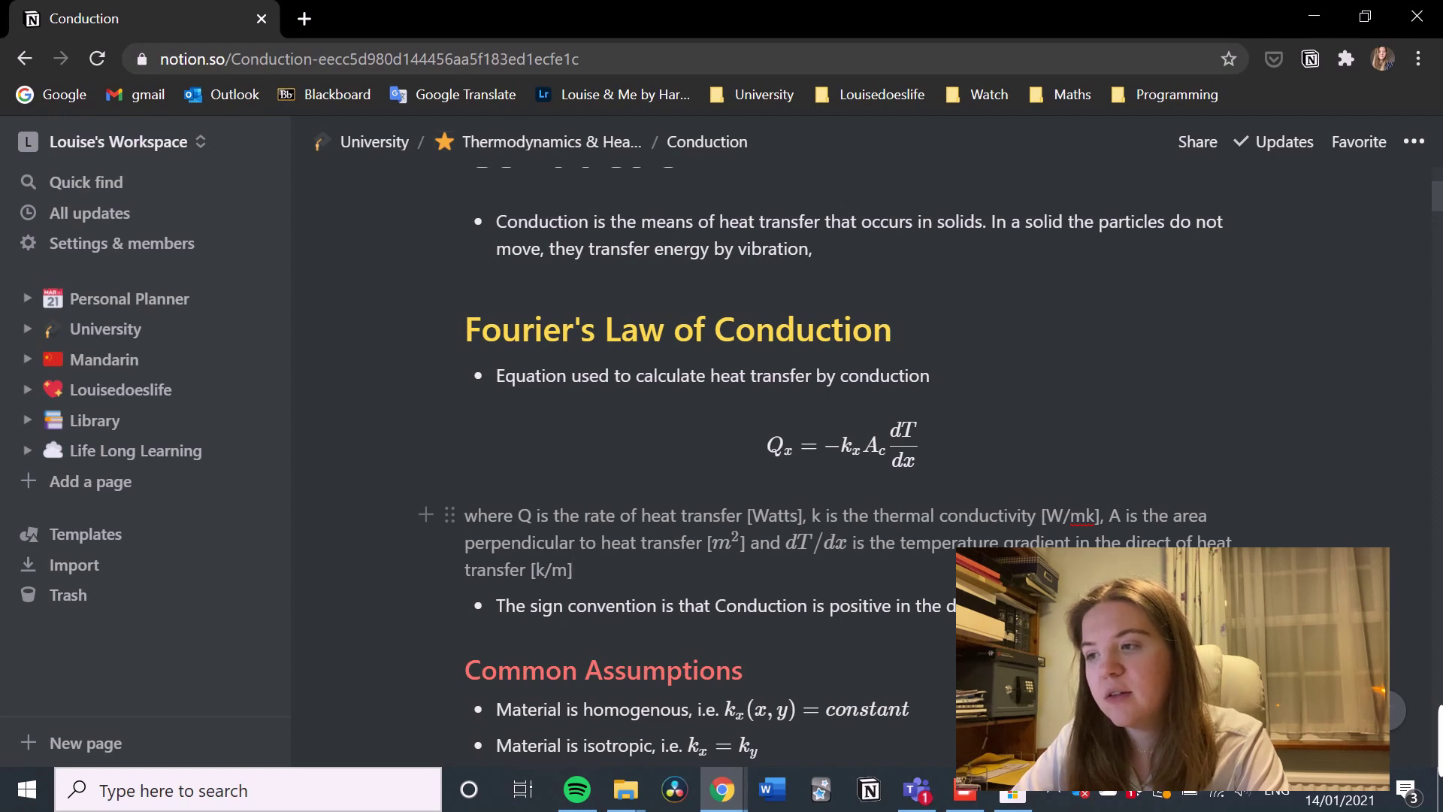
Highlight the Common Assumptions heading, clear the selection, and add an empty bullet at the end of its list
scroll(827, 466, "down", 3)
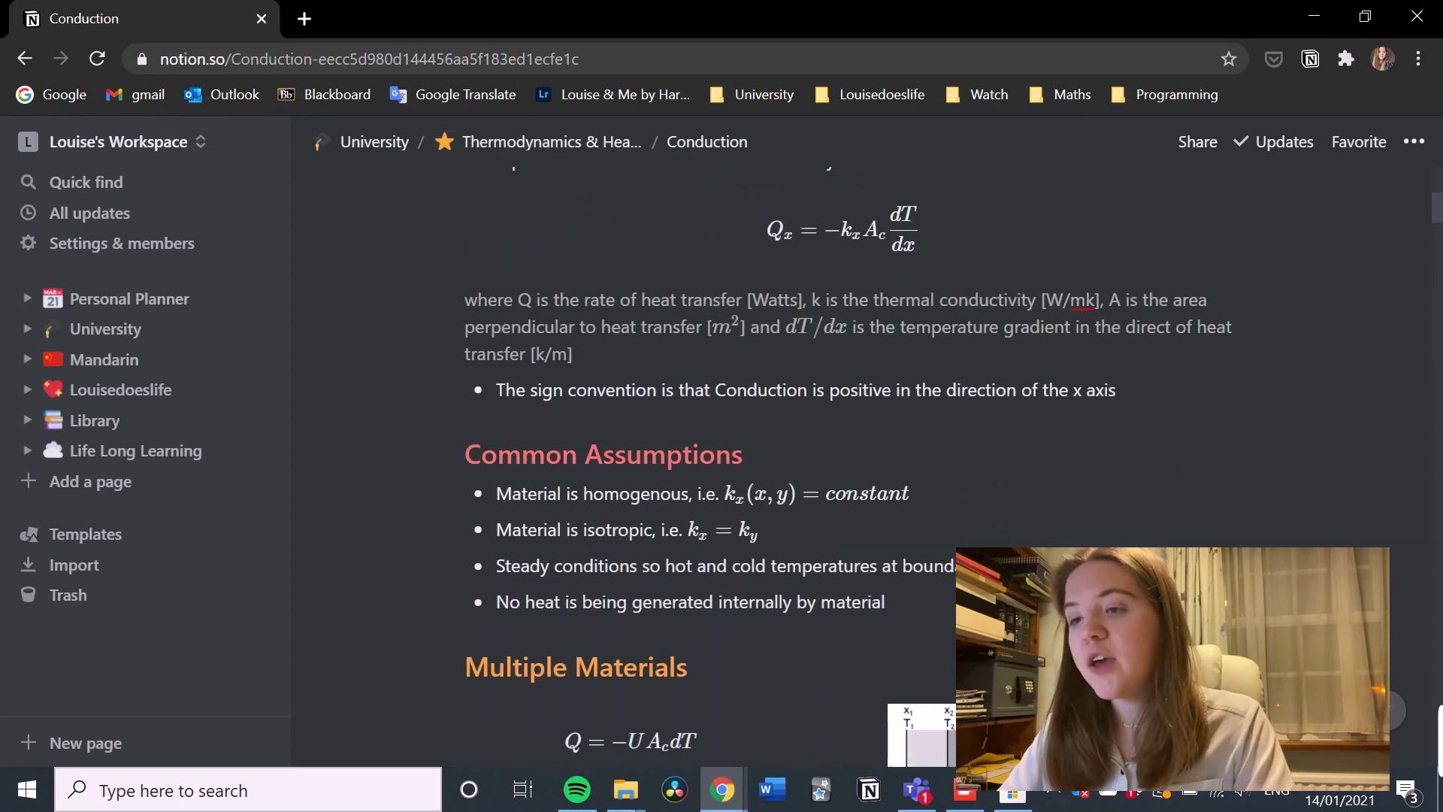
left_click_drag(497, 455, 742, 455)
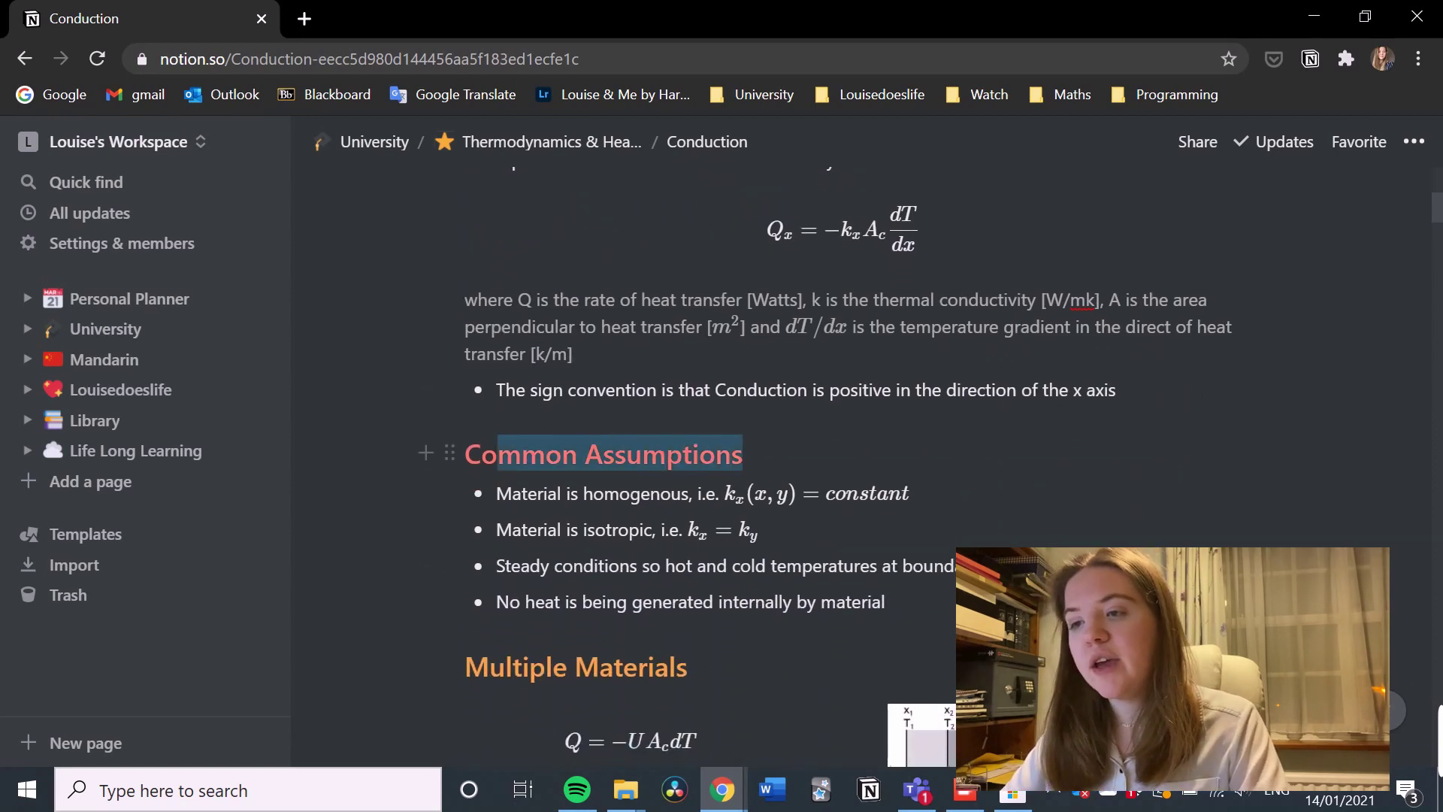
left_click(742, 454)
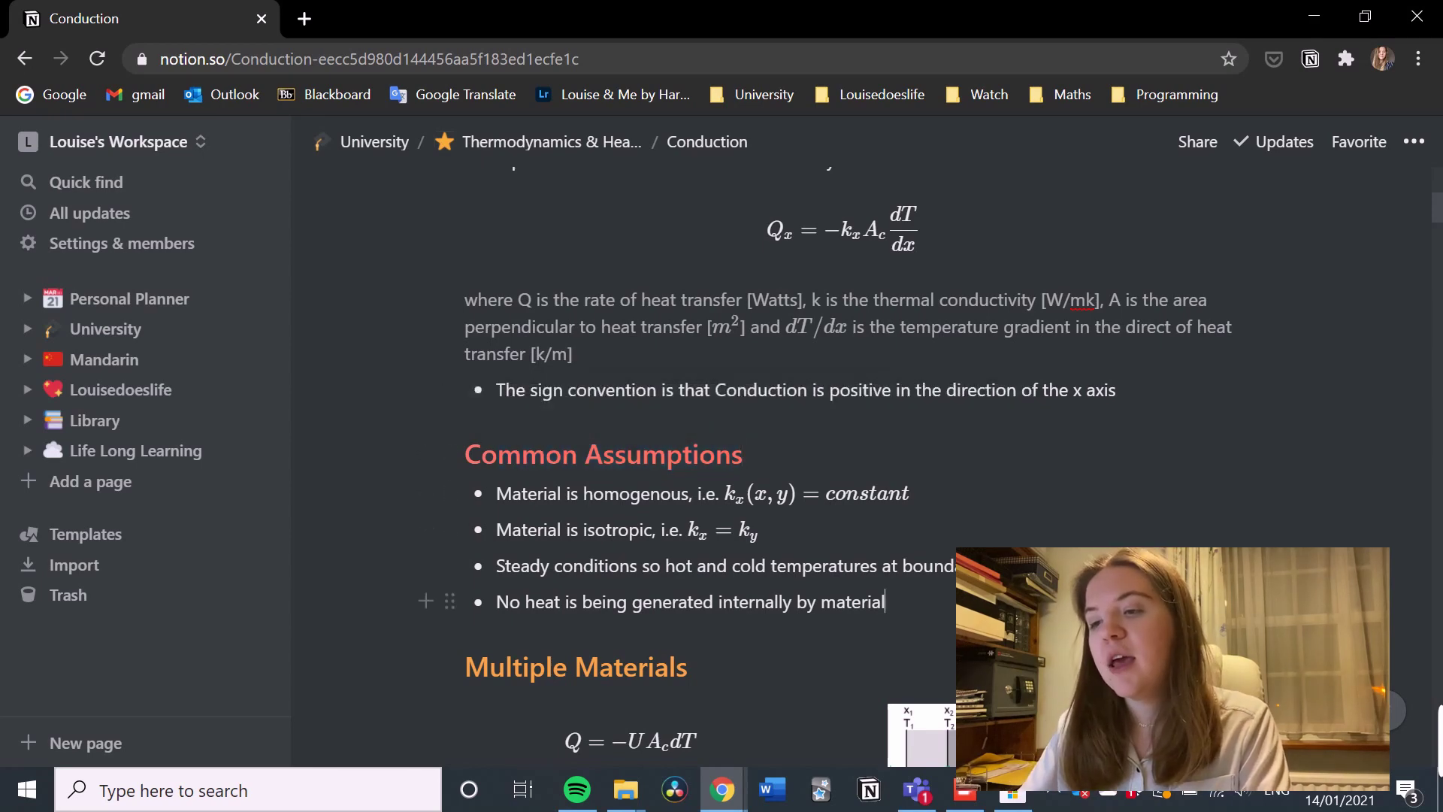
key("Return")
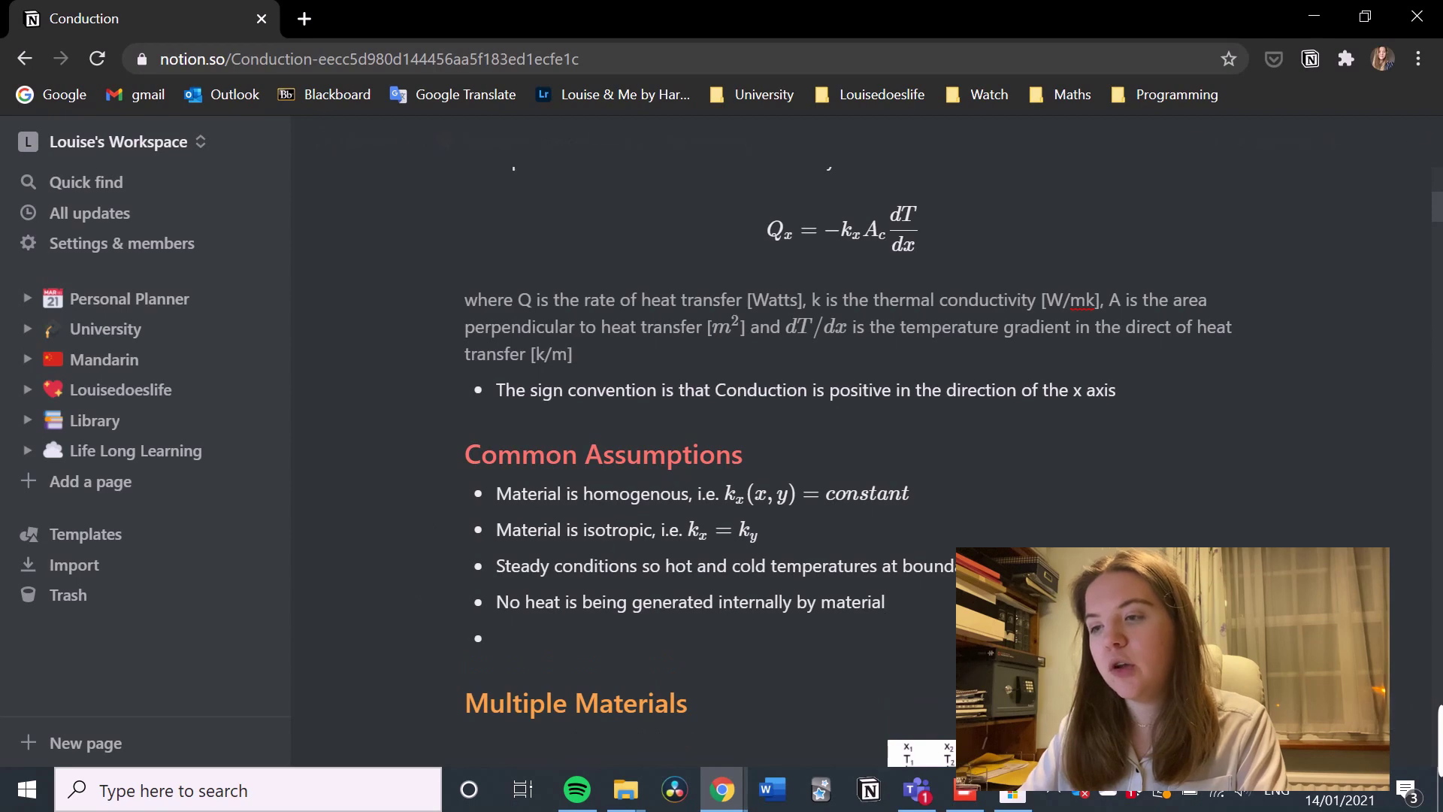
Look over the Multiple Materials and General Conduction Equation sections and expand the Derivation toggle under Cartesian Coordinates
scroll(849, 466, "down", 5)
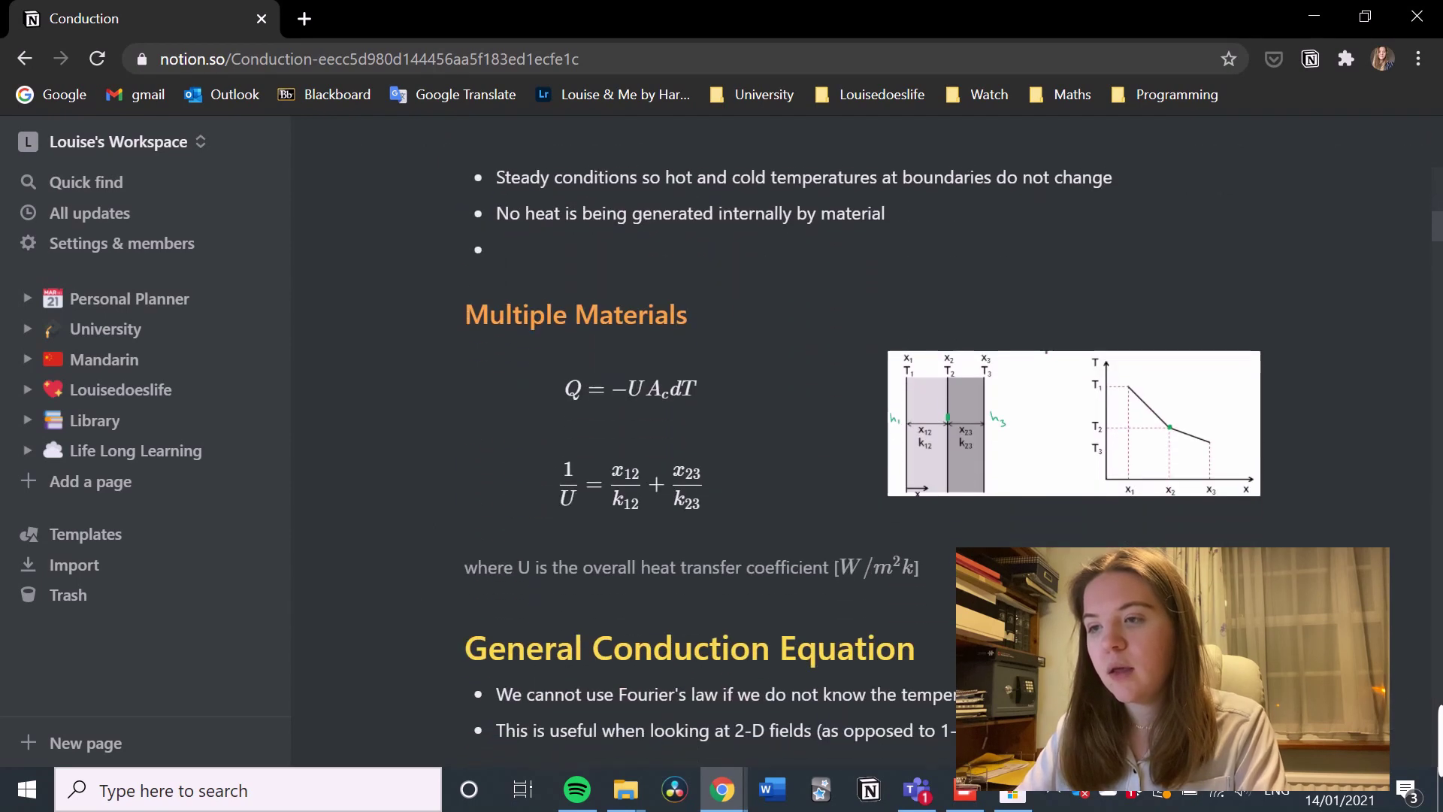
scroll(849, 466, "down", 3)
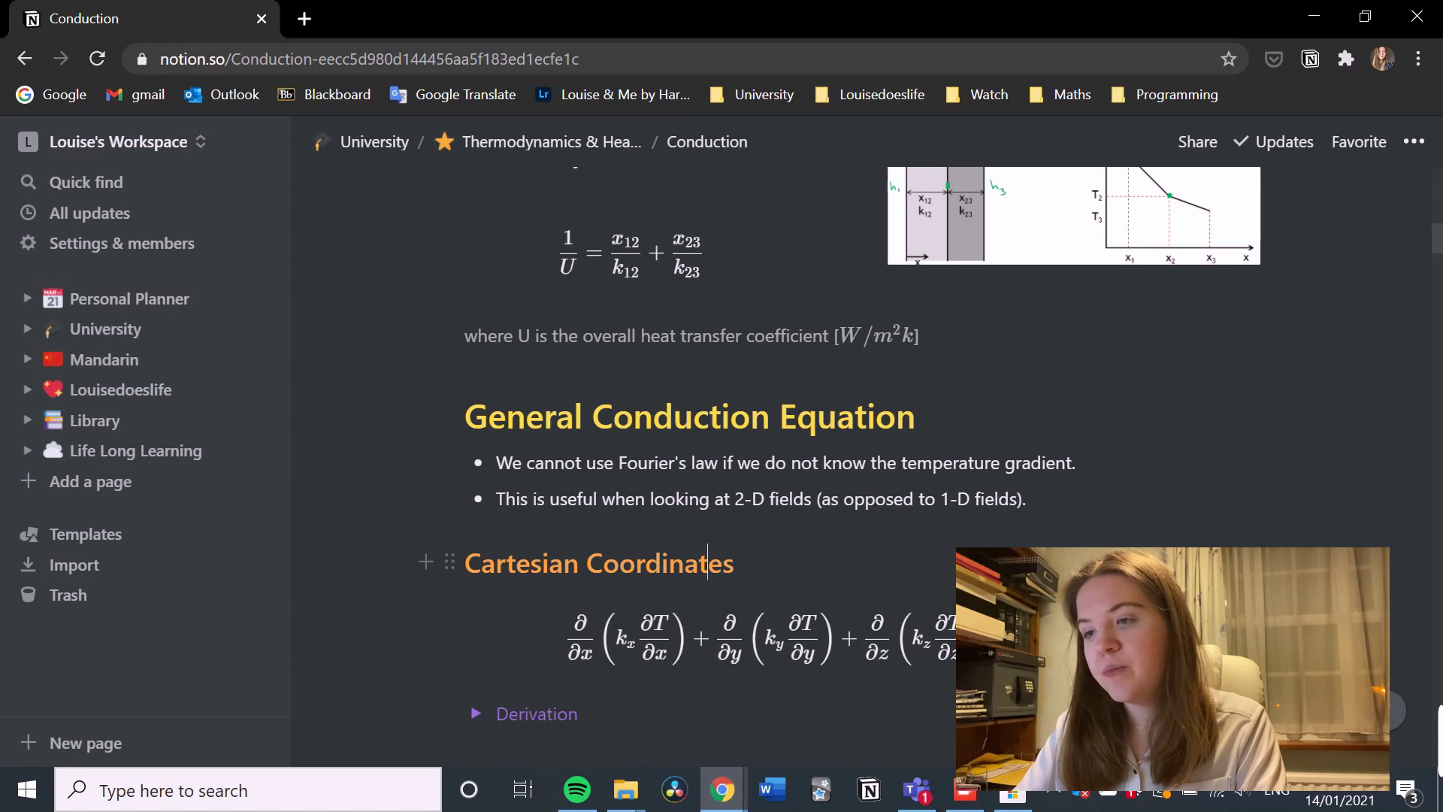
scroll(475, 530, "down", 3)
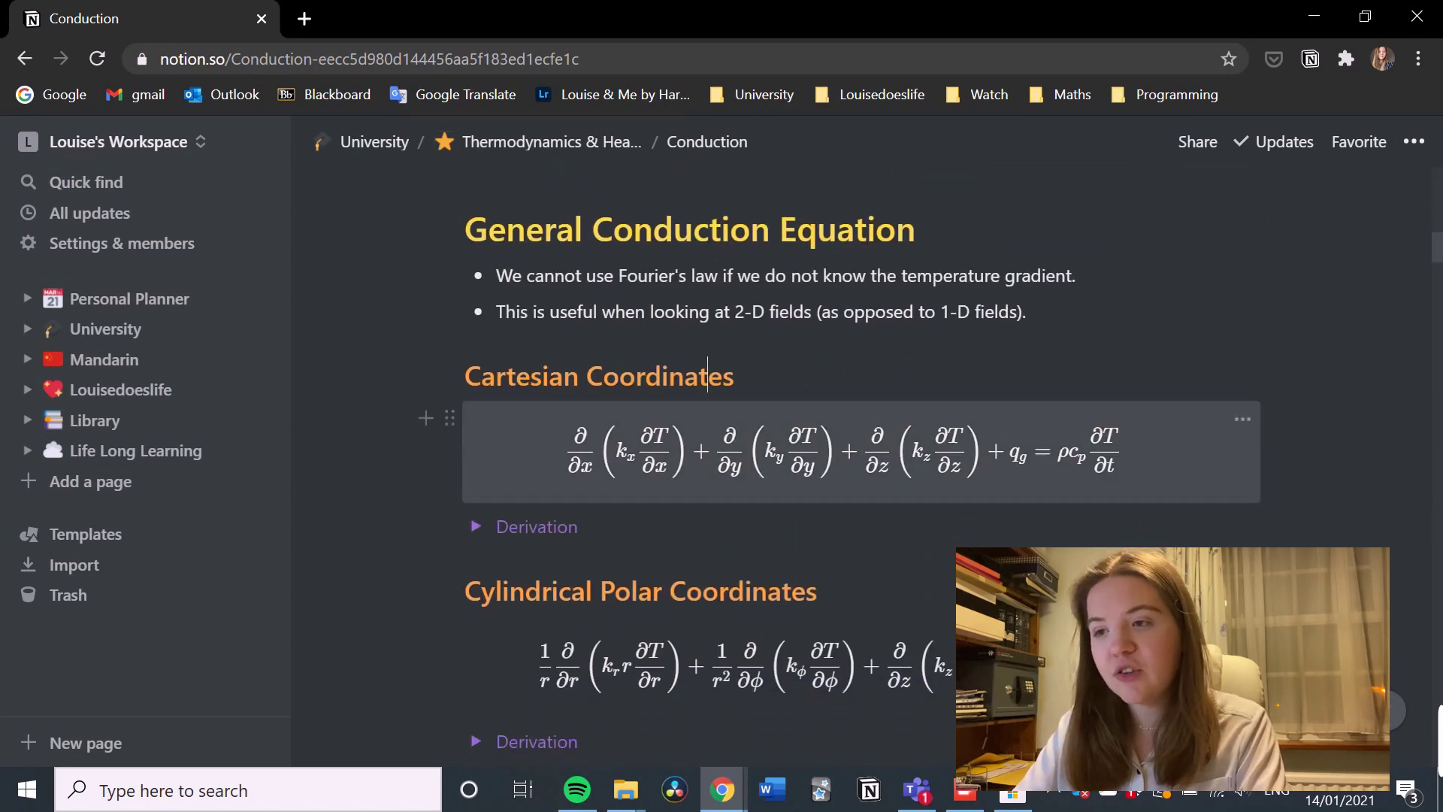
left_click(475, 526)
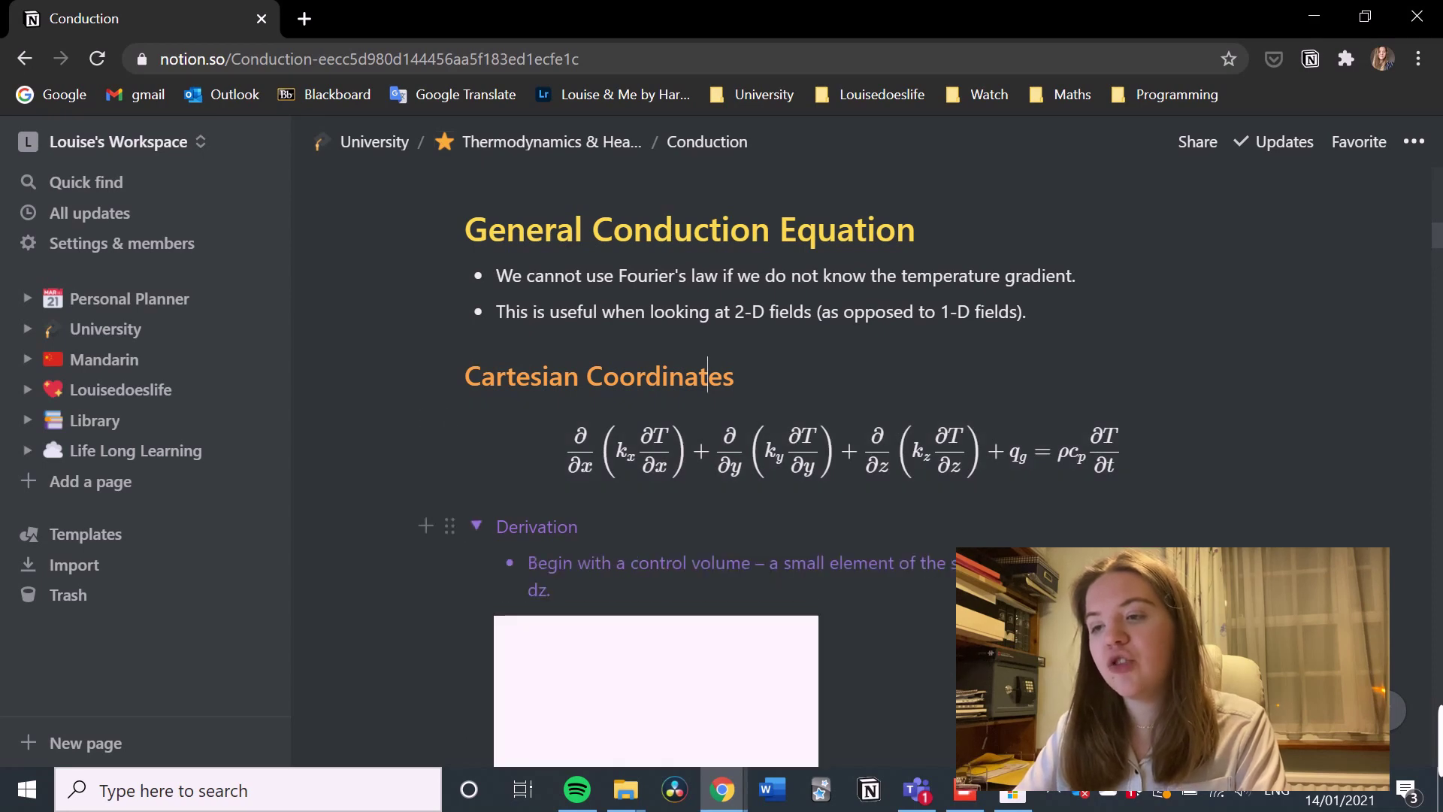
Read through the Cartesian Coordinates derivation down to its final equation, return to its start and collapse the toggle
scroll(707, 375, "down", 10)
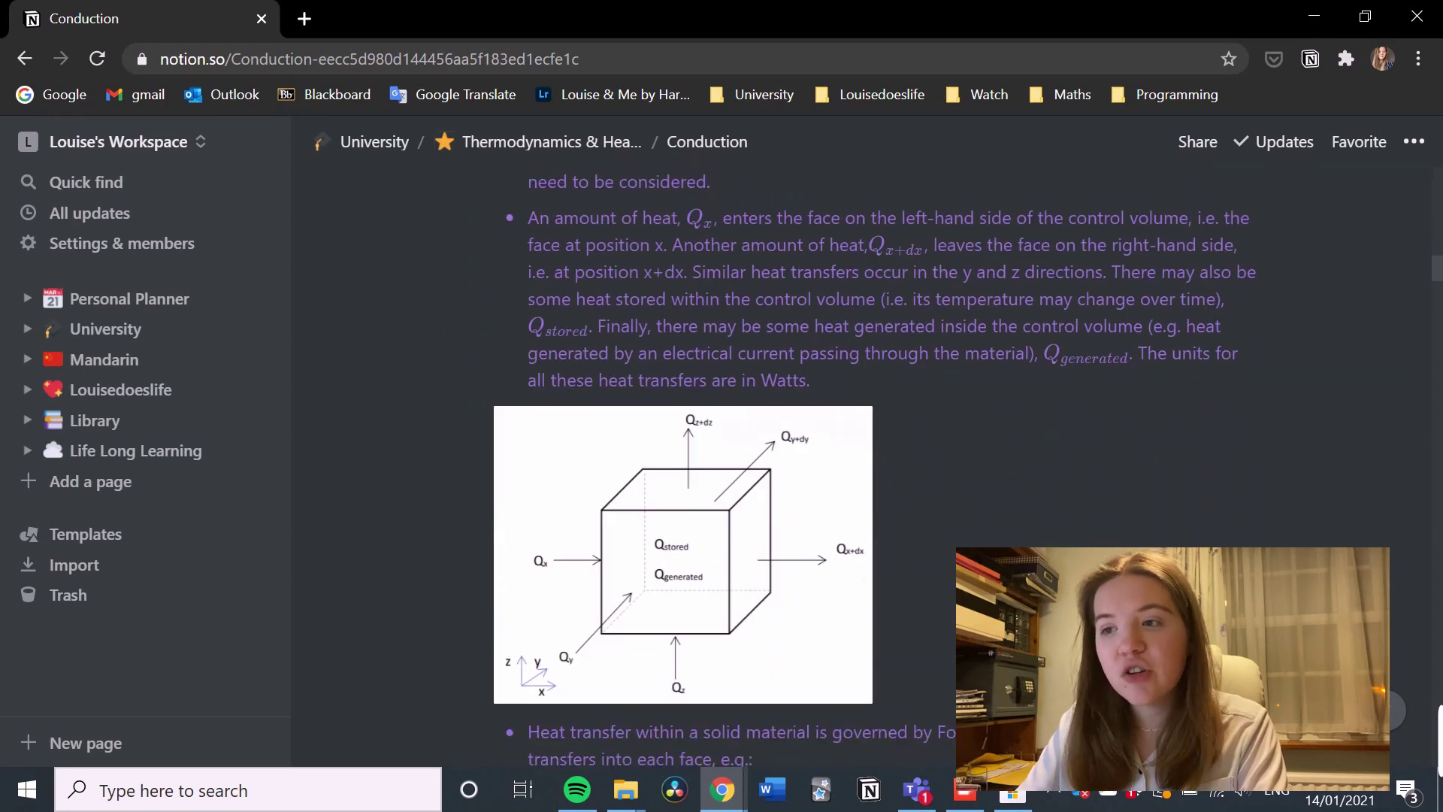
scroll(707, 375, "down", 10)
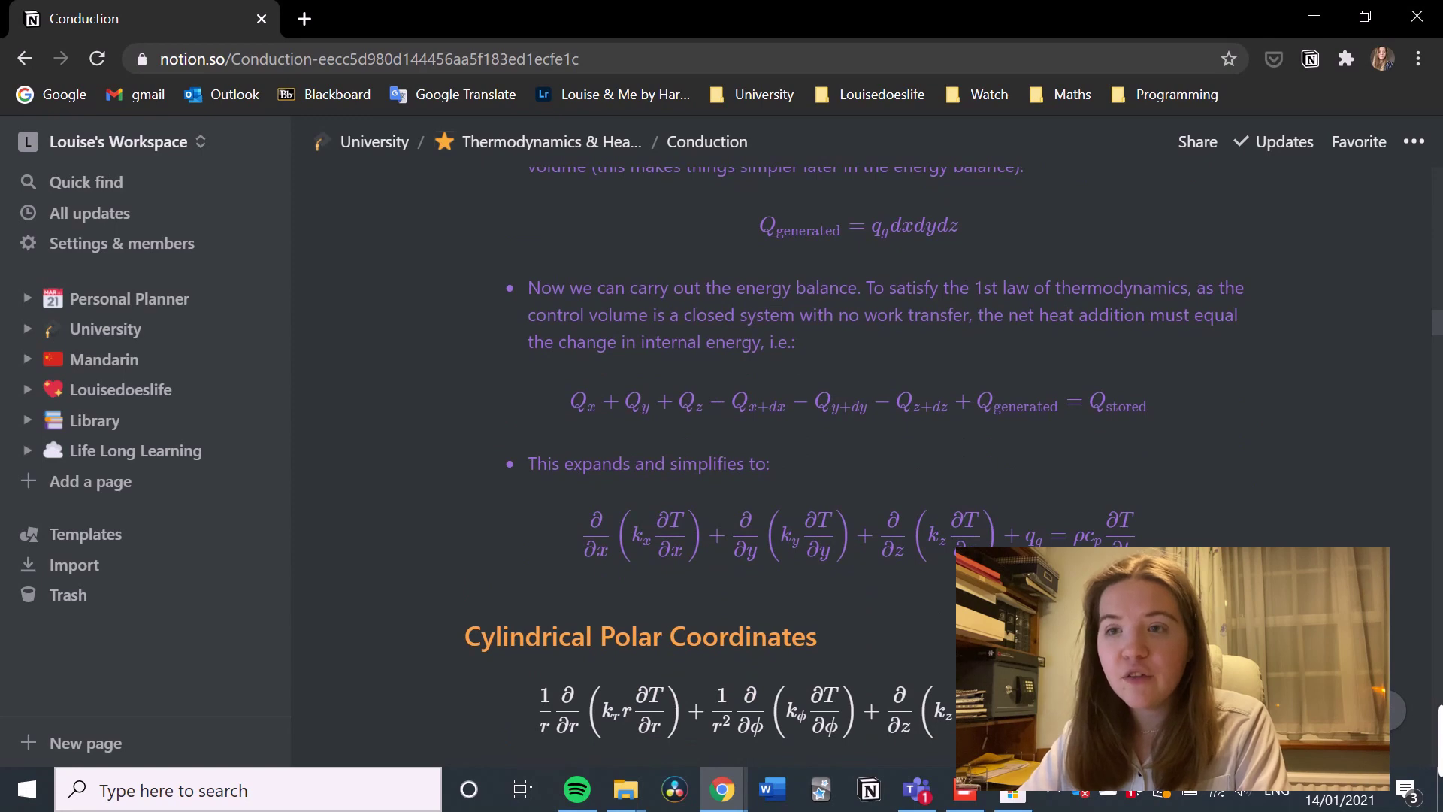
scroll(707, 376, "up", 2)
scroll(707, 376, "up", 12)
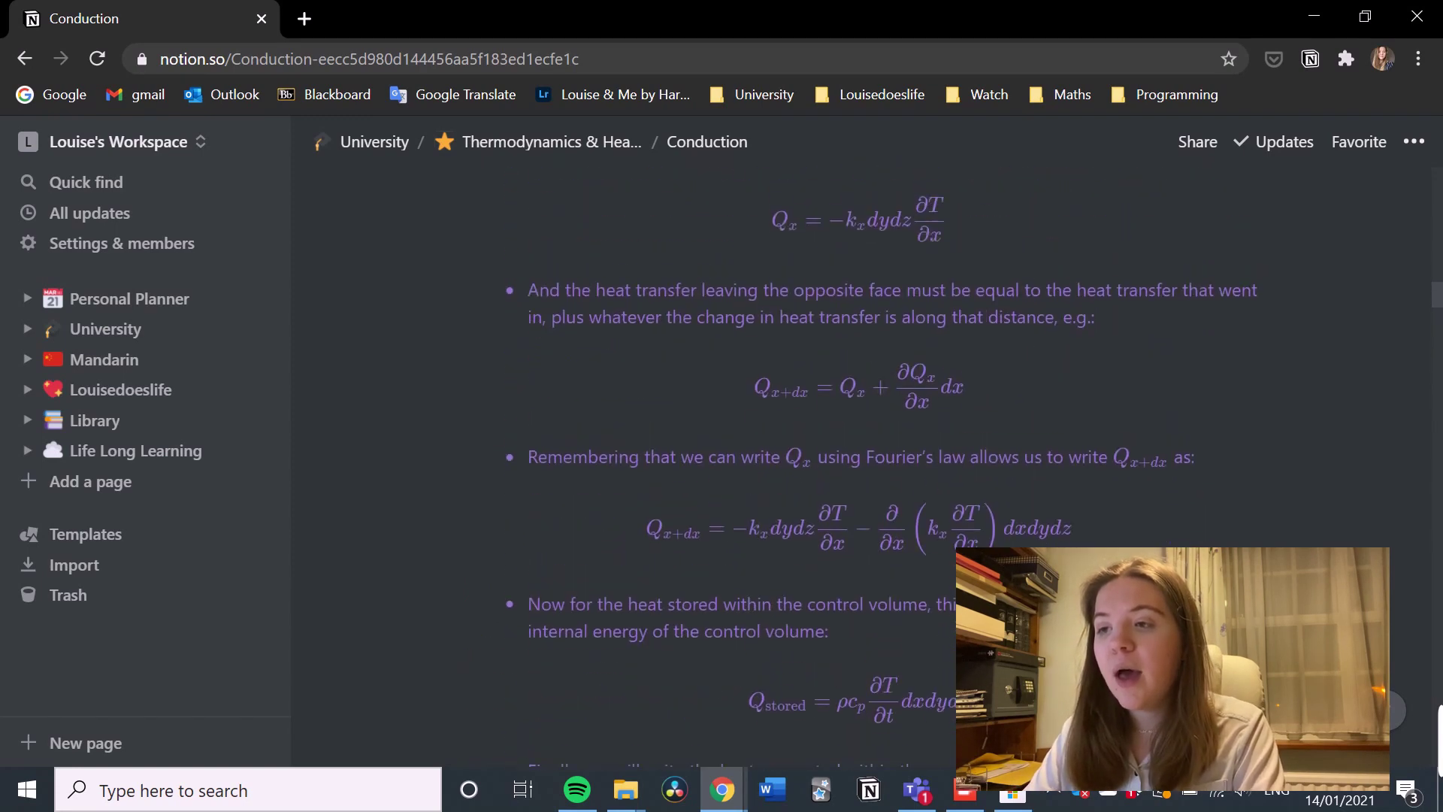
scroll(707, 376, "up", 15)
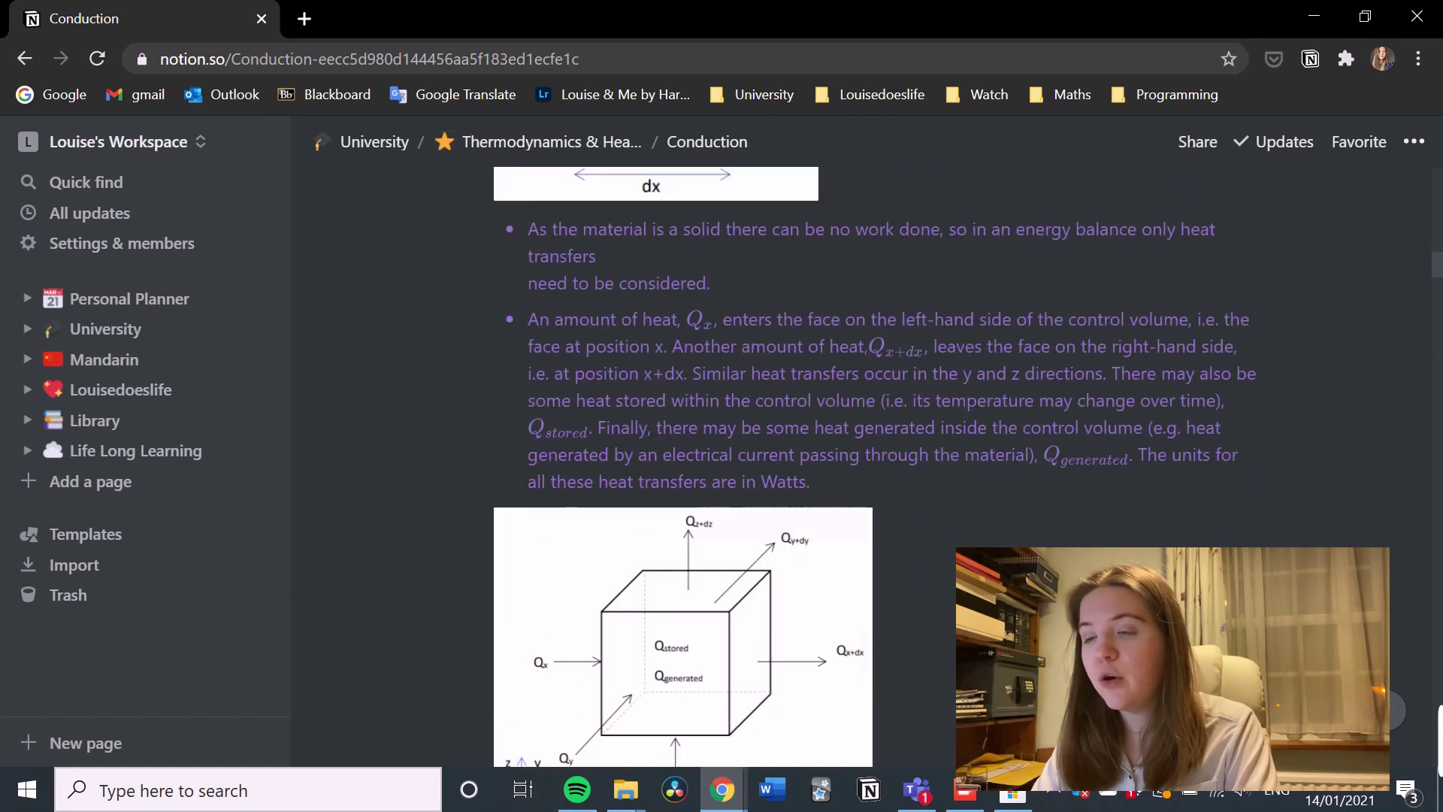
scroll(707, 272, "up", 1)
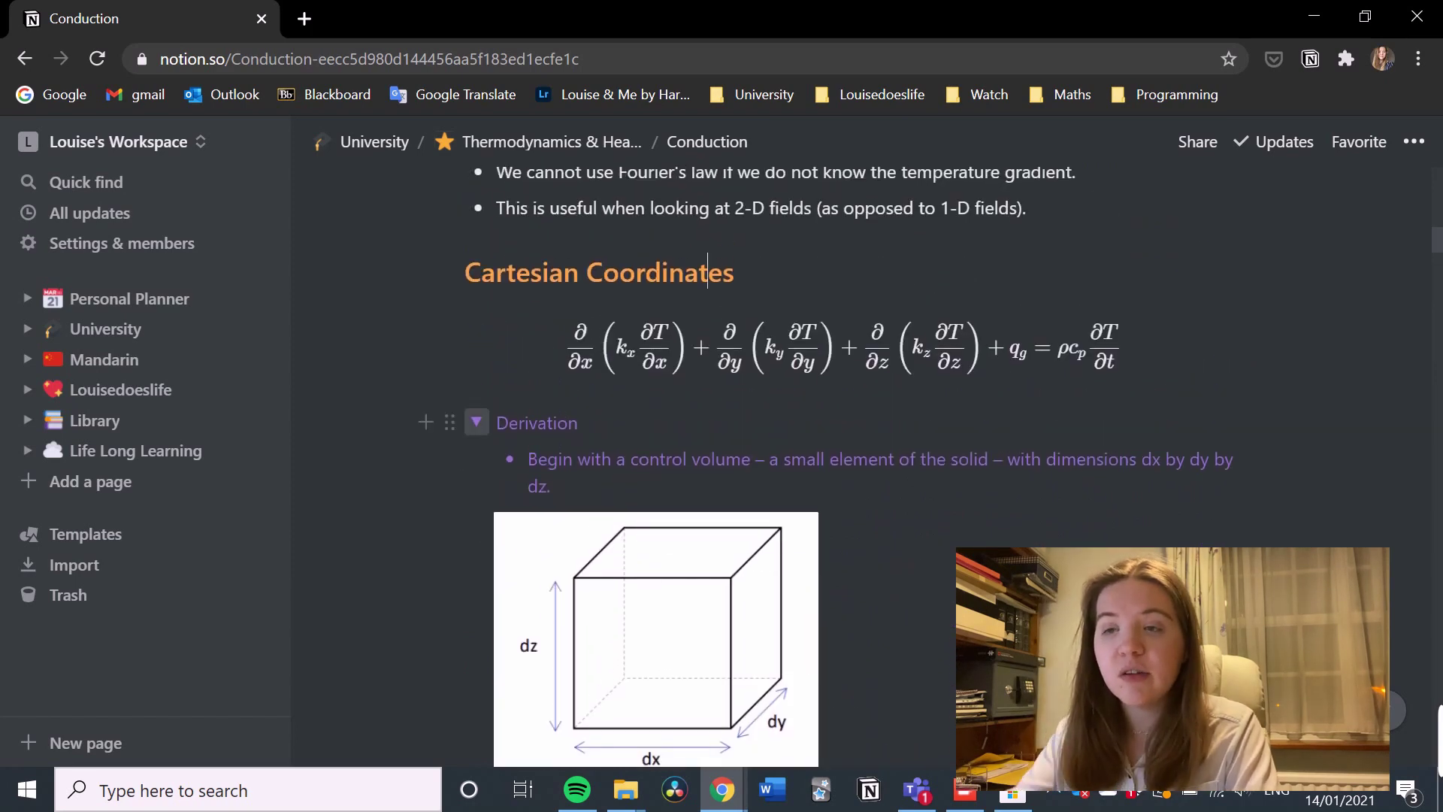
left_click(476, 423)
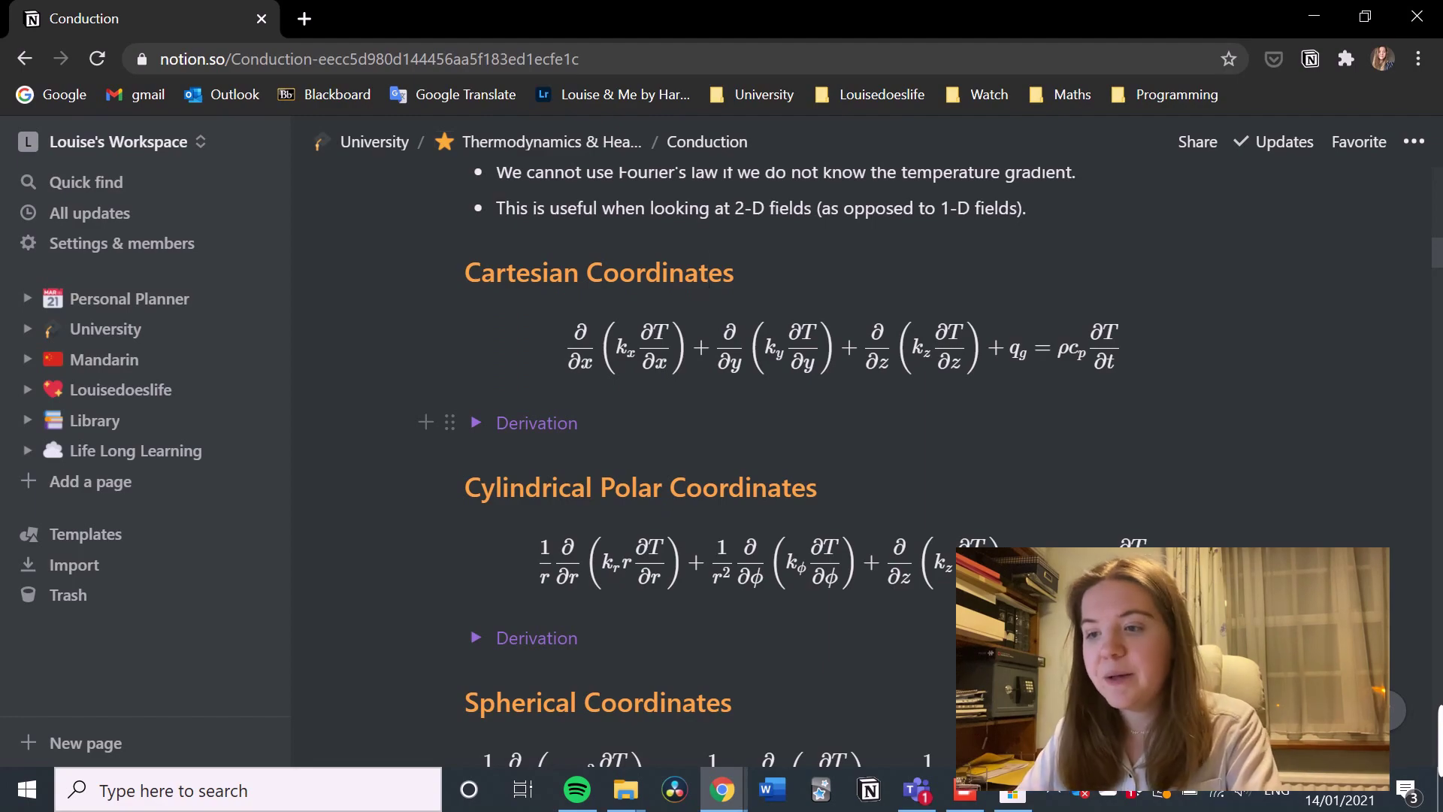
Look through the rest of the Conduction notes, past Boundary Conditions to the Laplace Equation section
scroll(708, 282, "down", 12)
scroll(860, 463, "down", 15)
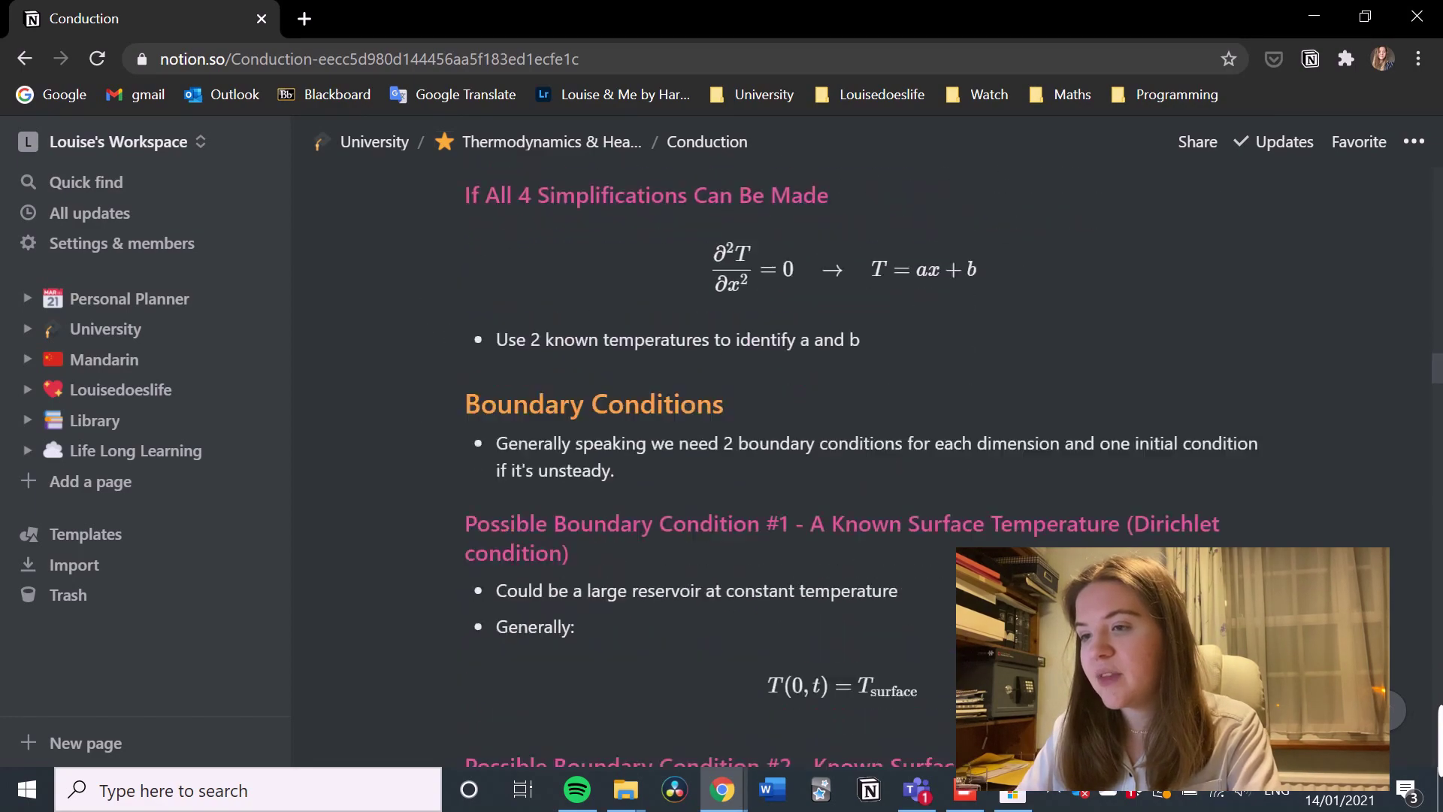
scroll(860, 462, "down", 15)
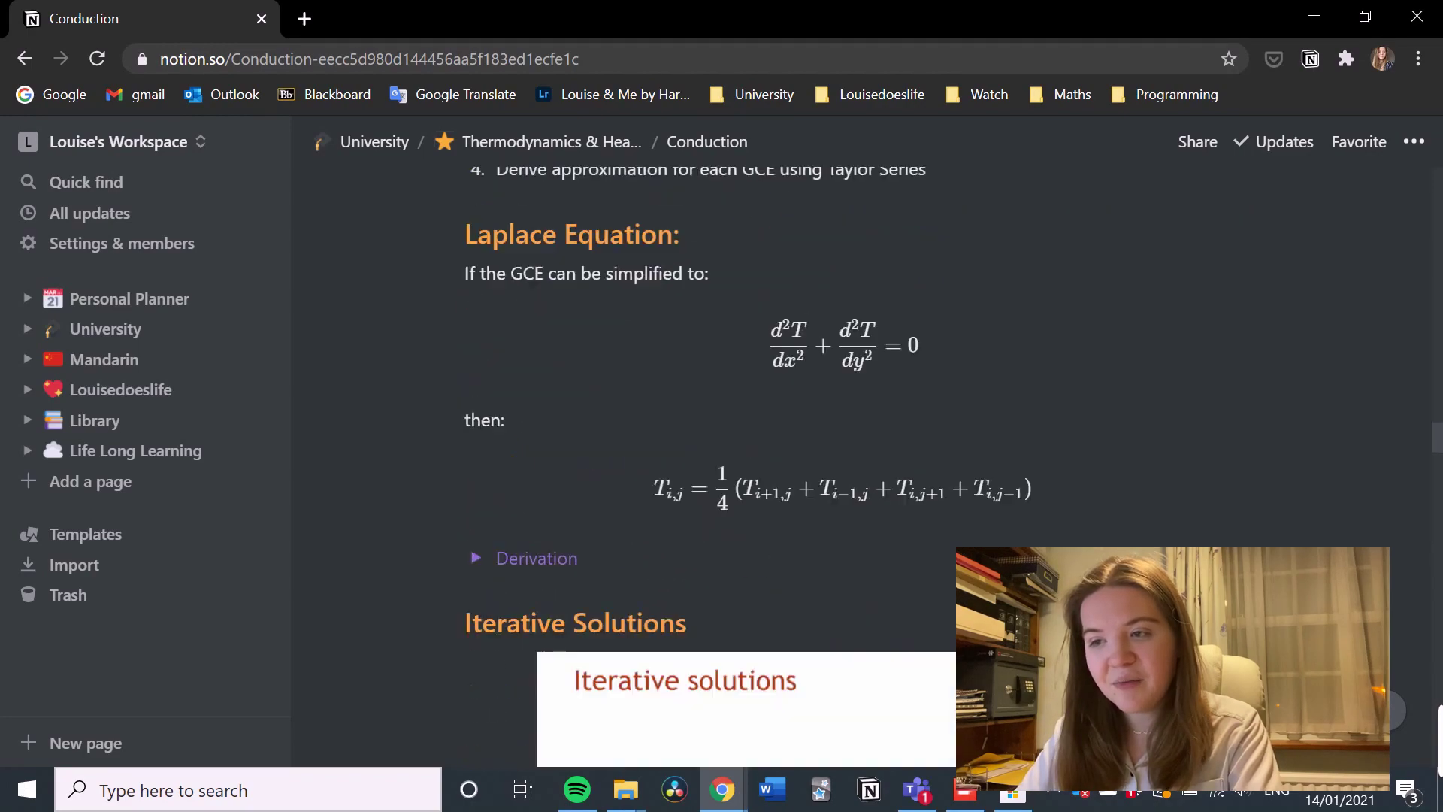
Look through the Conduction notes from the Laplace Equation section to the Fins section and its assumptions
scroll(860, 462, "down", 15)
scroll(860, 462, "down", 15)
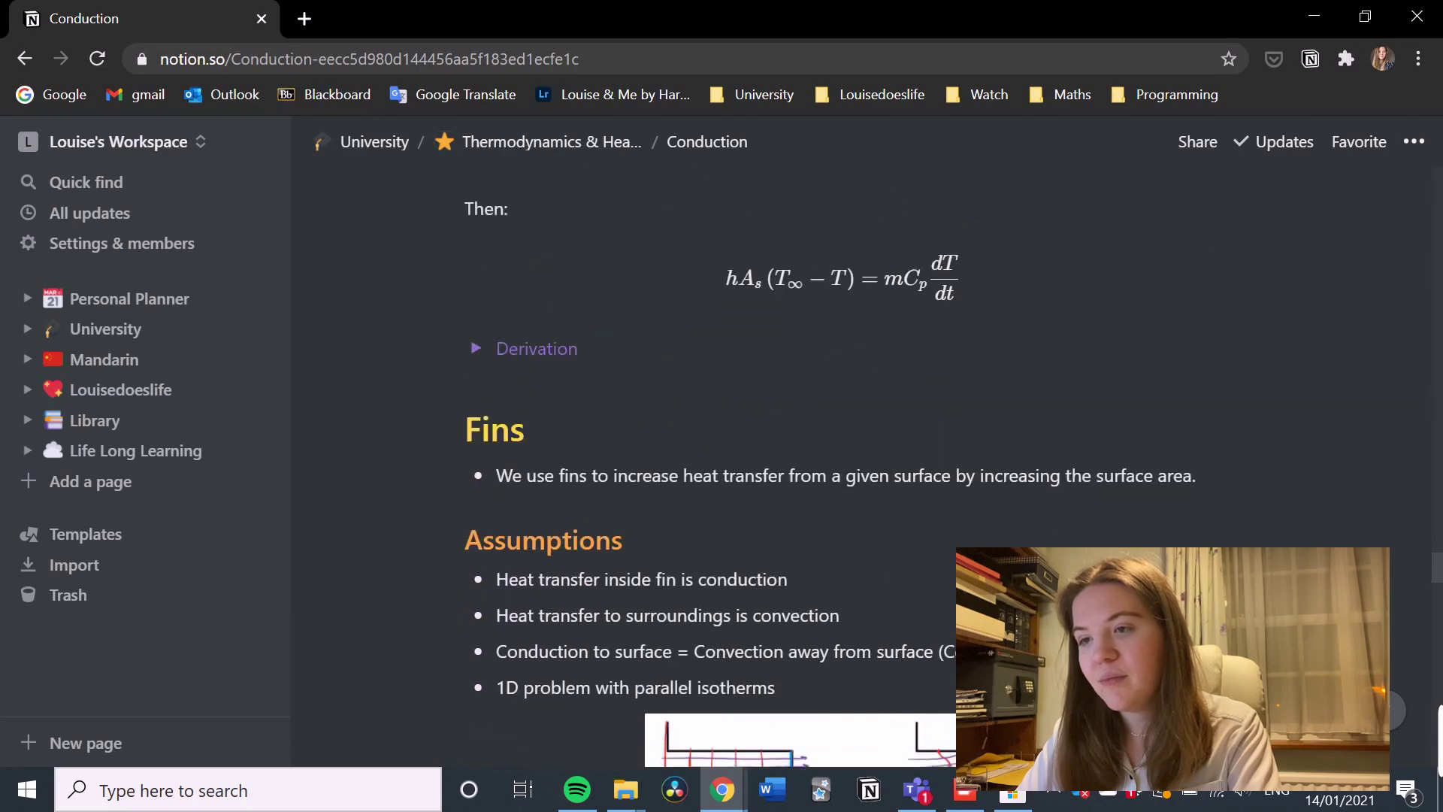
scroll(861, 462, "down", 12)
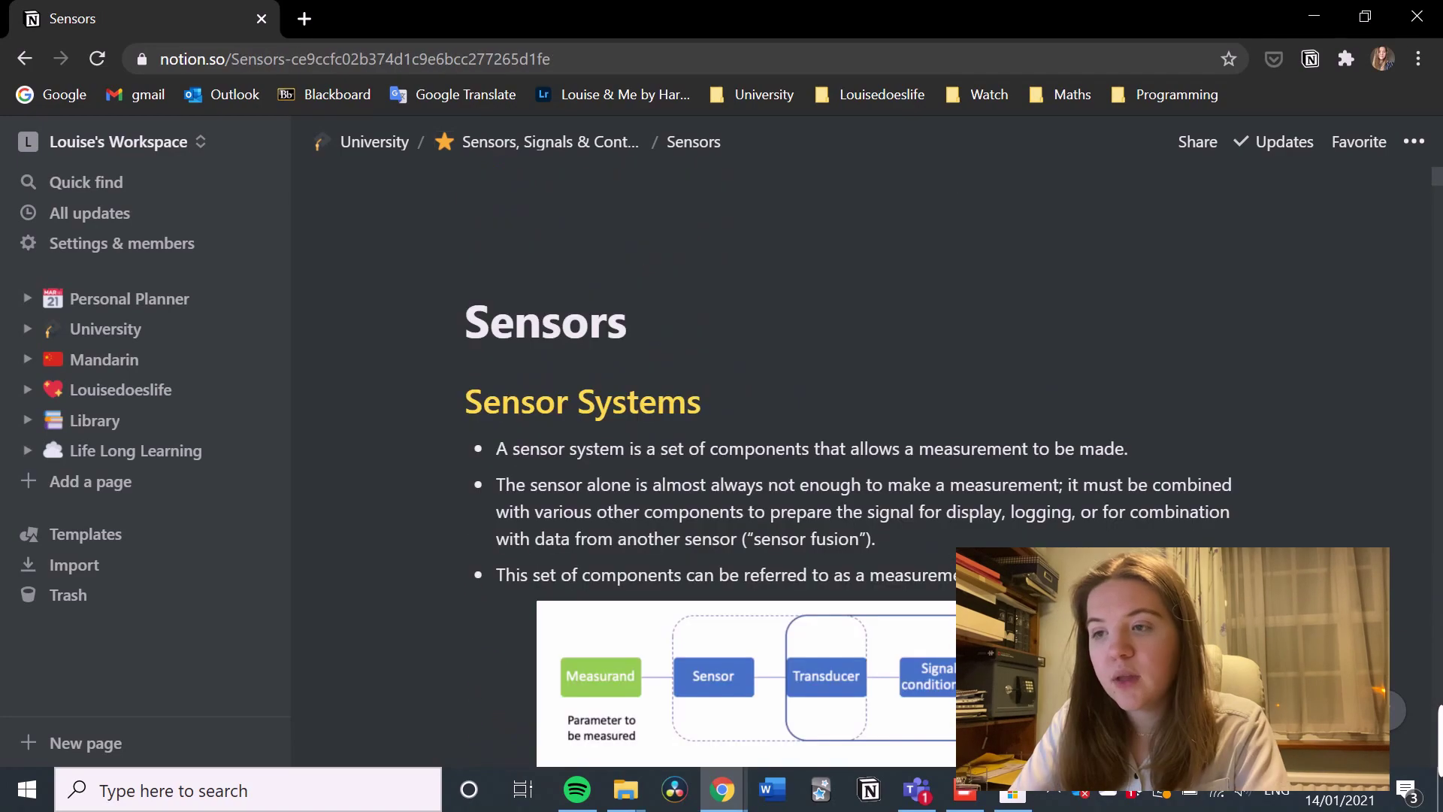
Look through the Sensors notes from Sensor Systems and the Sensor Terms table to the Potentiometer pros and cons
scroll(860, 463, "down", 10)
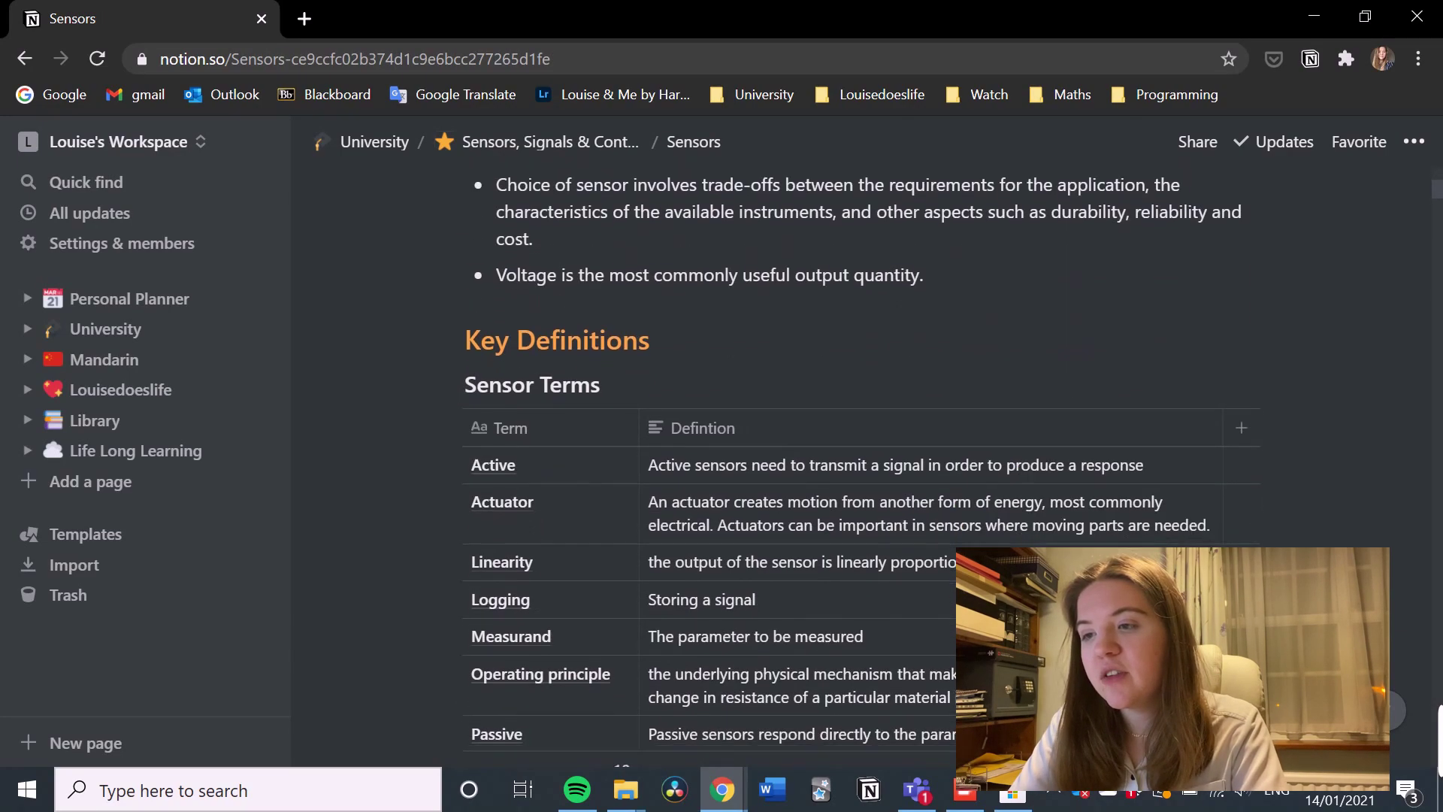
scroll(526, 602, "down", 2)
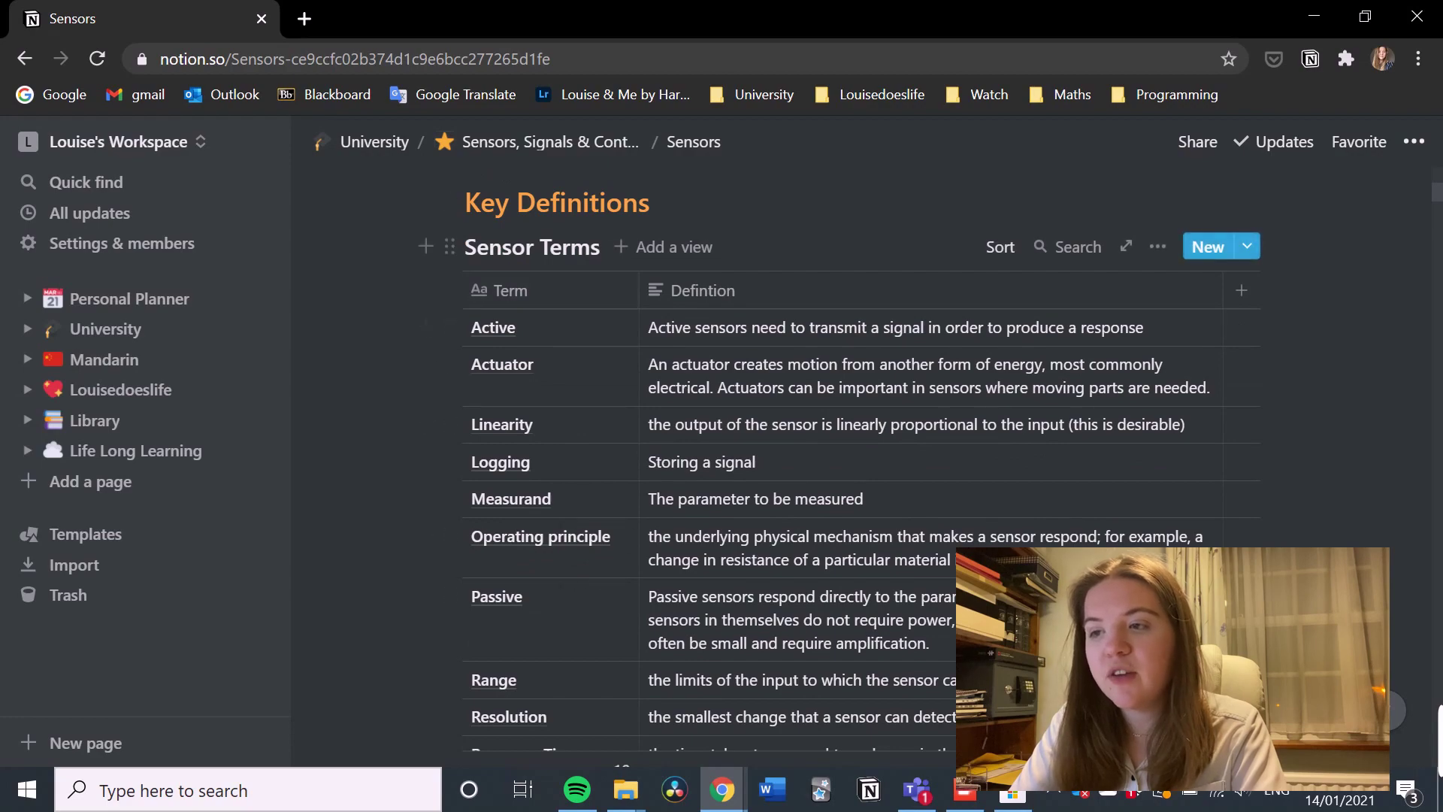
scroll(526, 536, "down", 15)
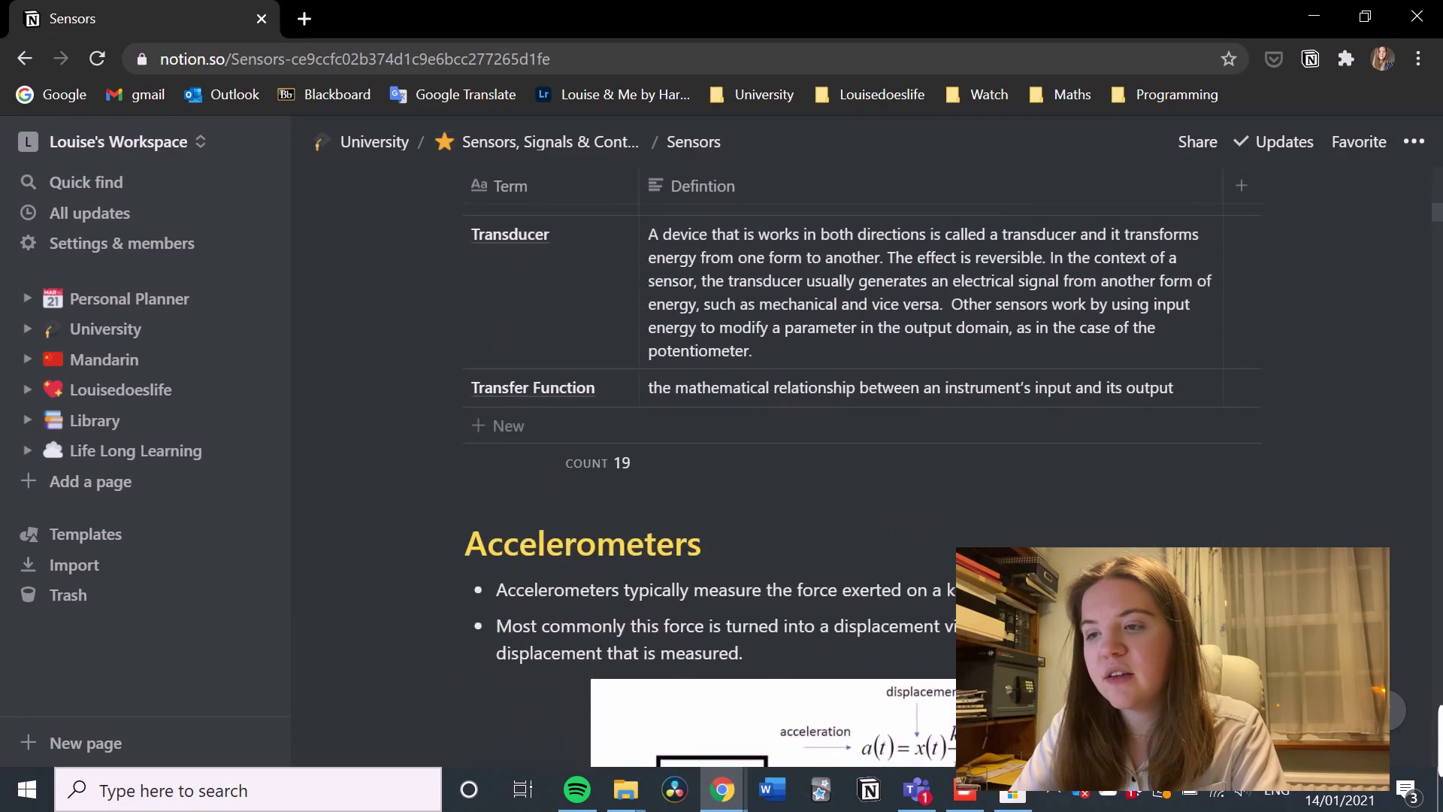
scroll(860, 450, "down", 13)
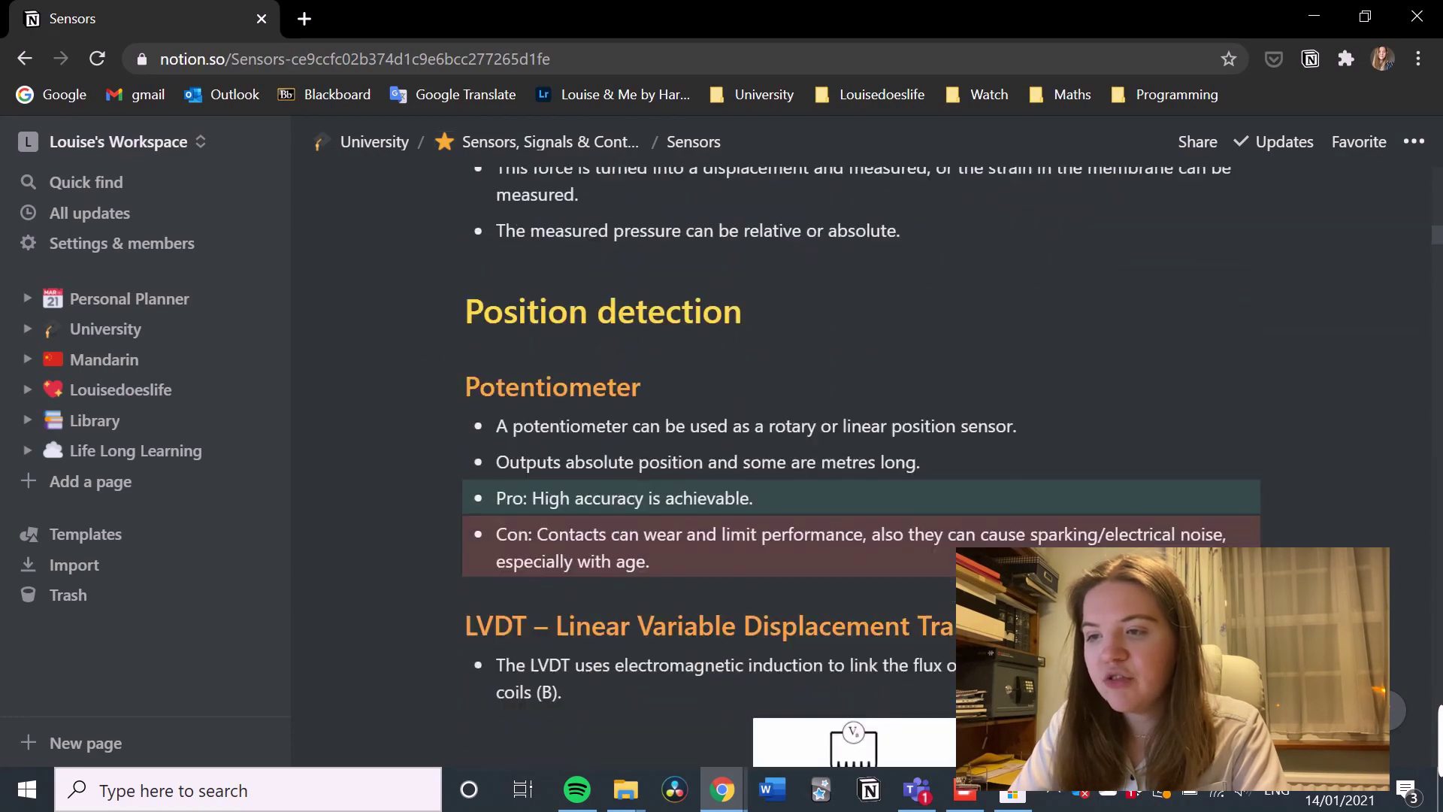
scroll(751, 526, "down", 1)
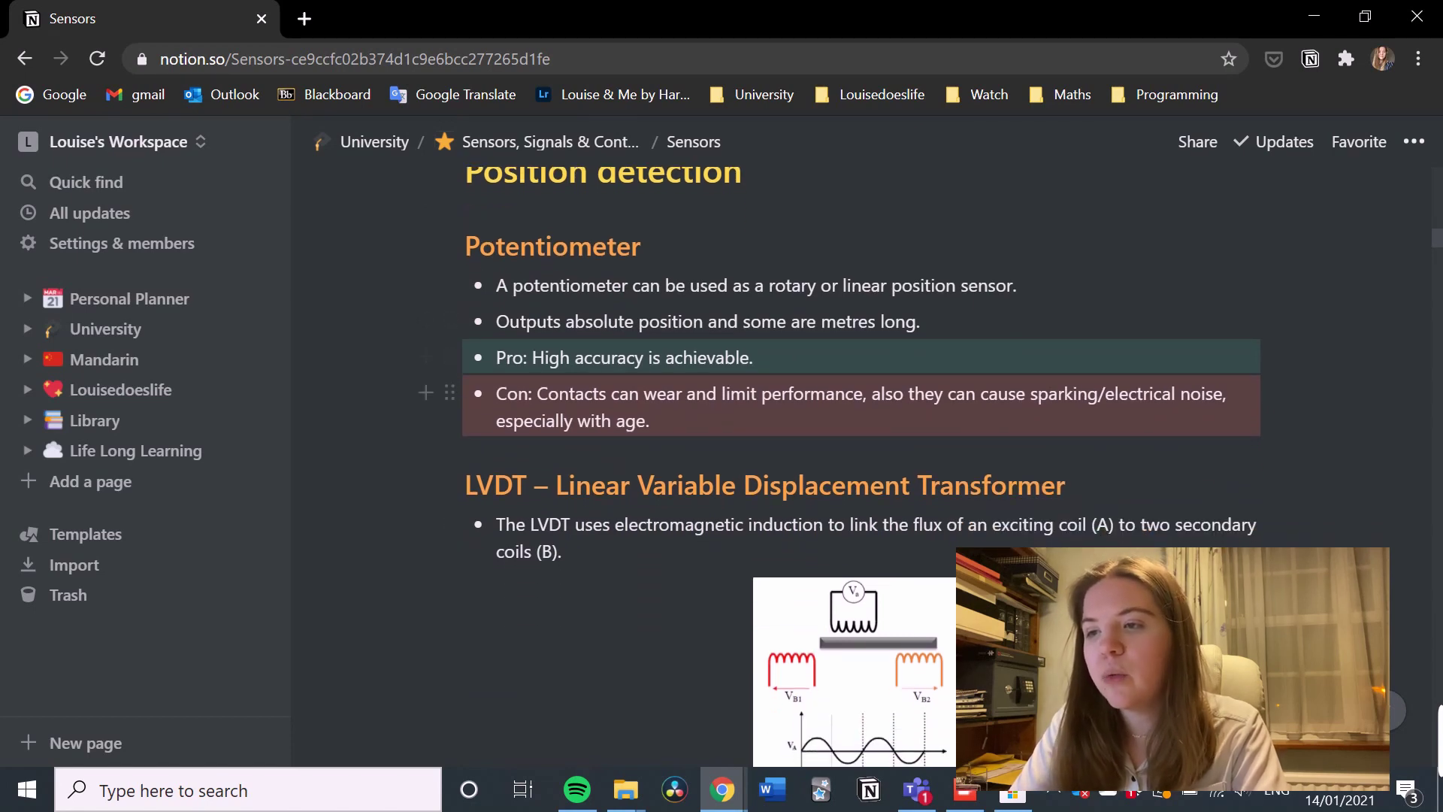
Review the displacement transformer, Compasses and Resistance Varying Temperature Sensors sections as far as the Thermistors bullets
scroll(861, 466, "down", 15)
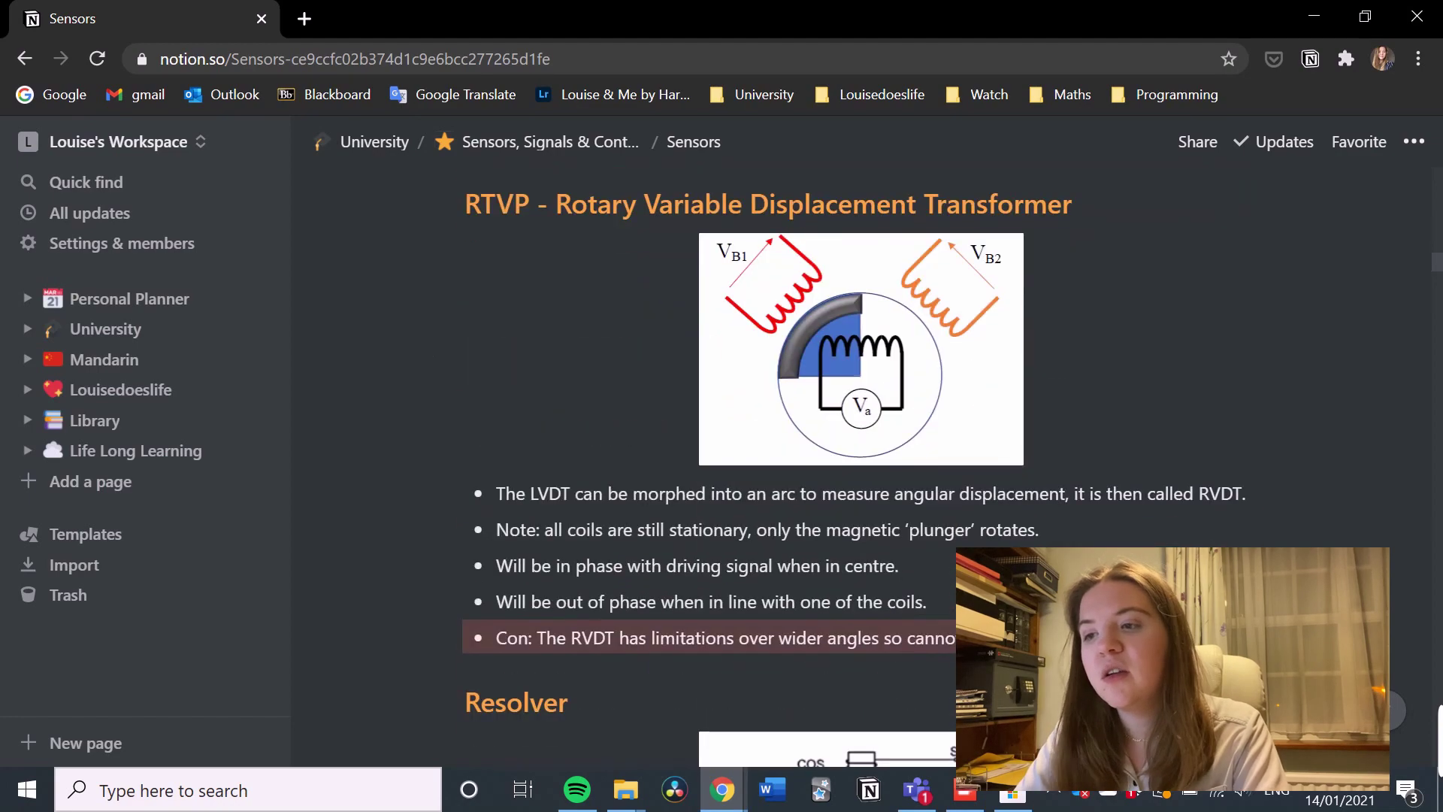
scroll(857, 466, "down", 15)
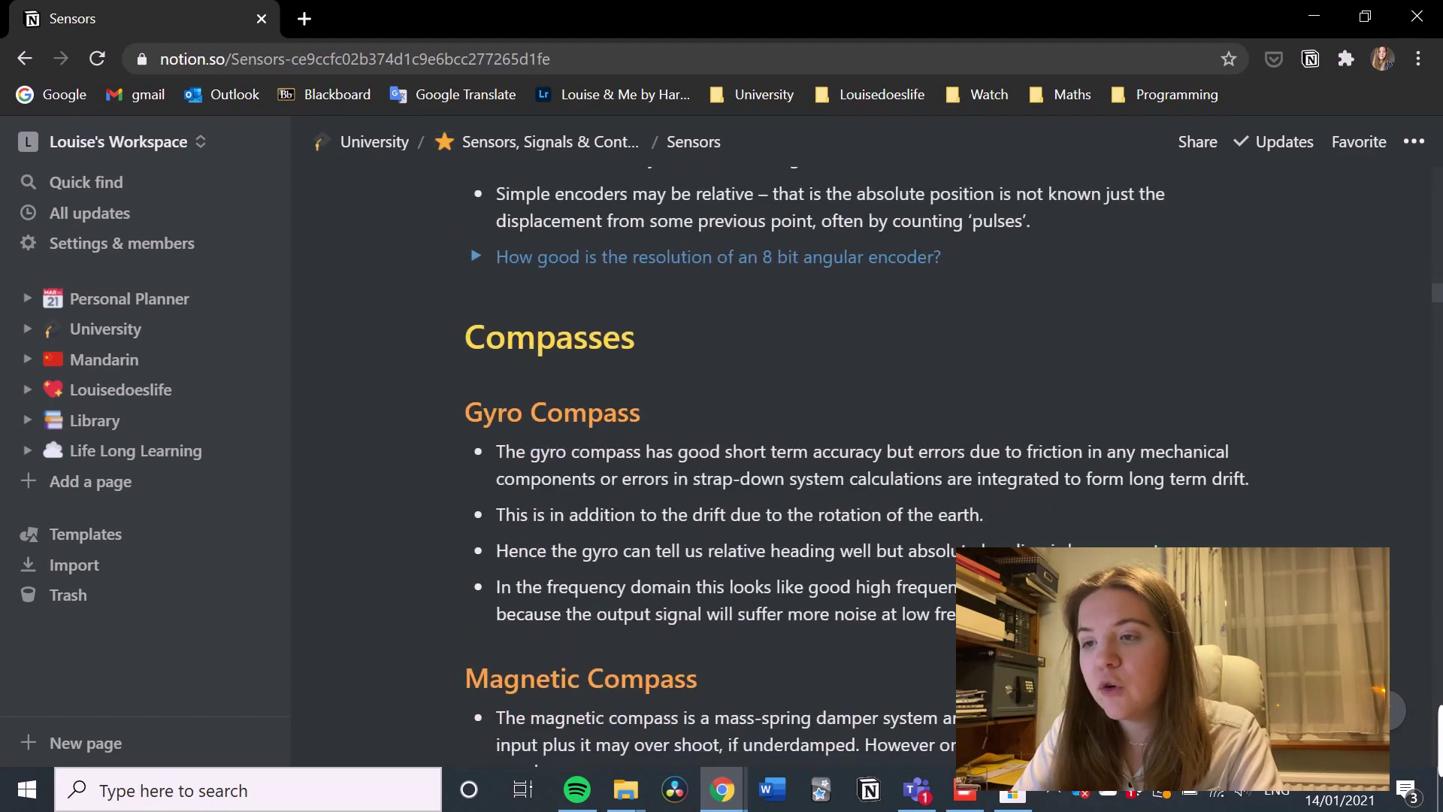
scroll(856, 466, "down", 8)
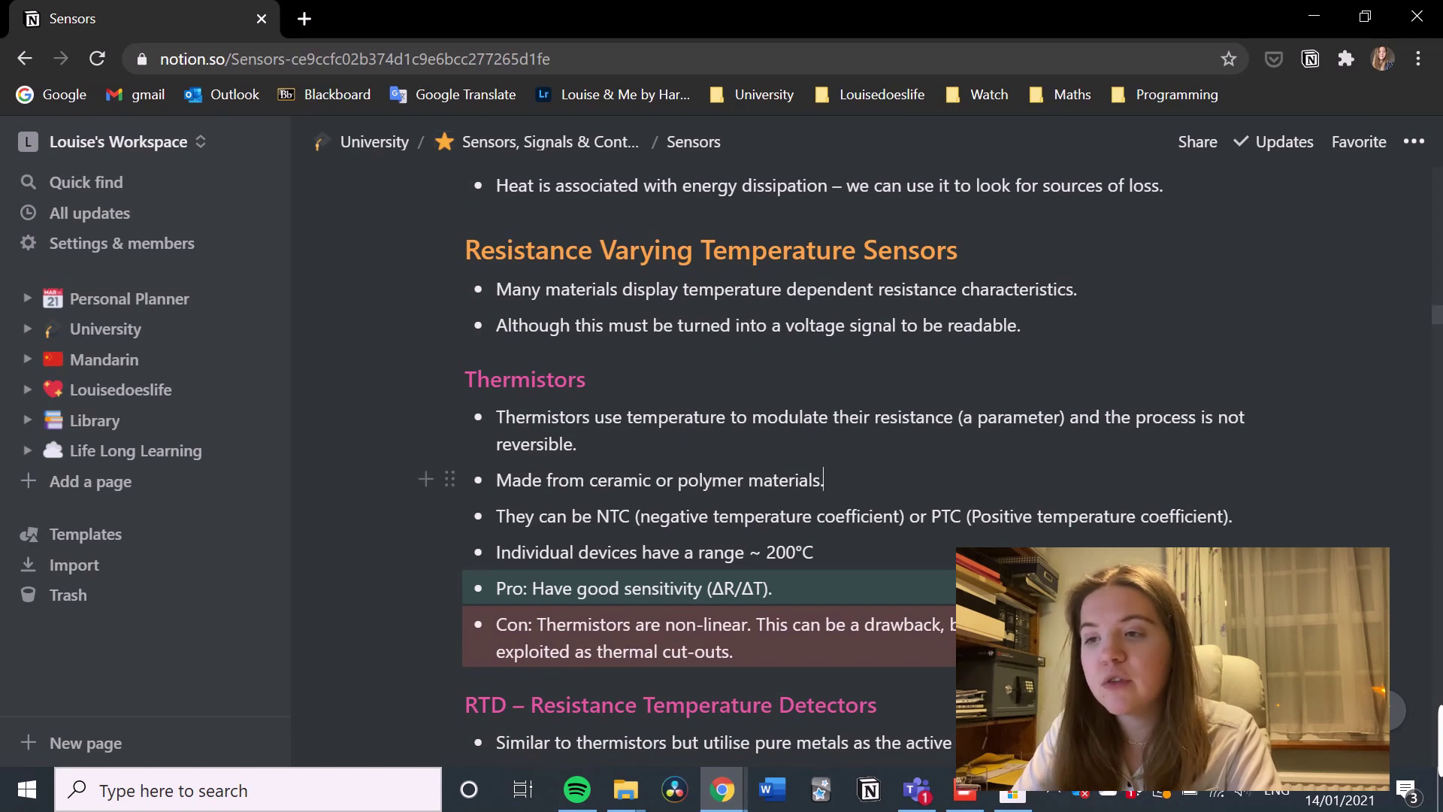
scroll(857, 466, "down", 1)
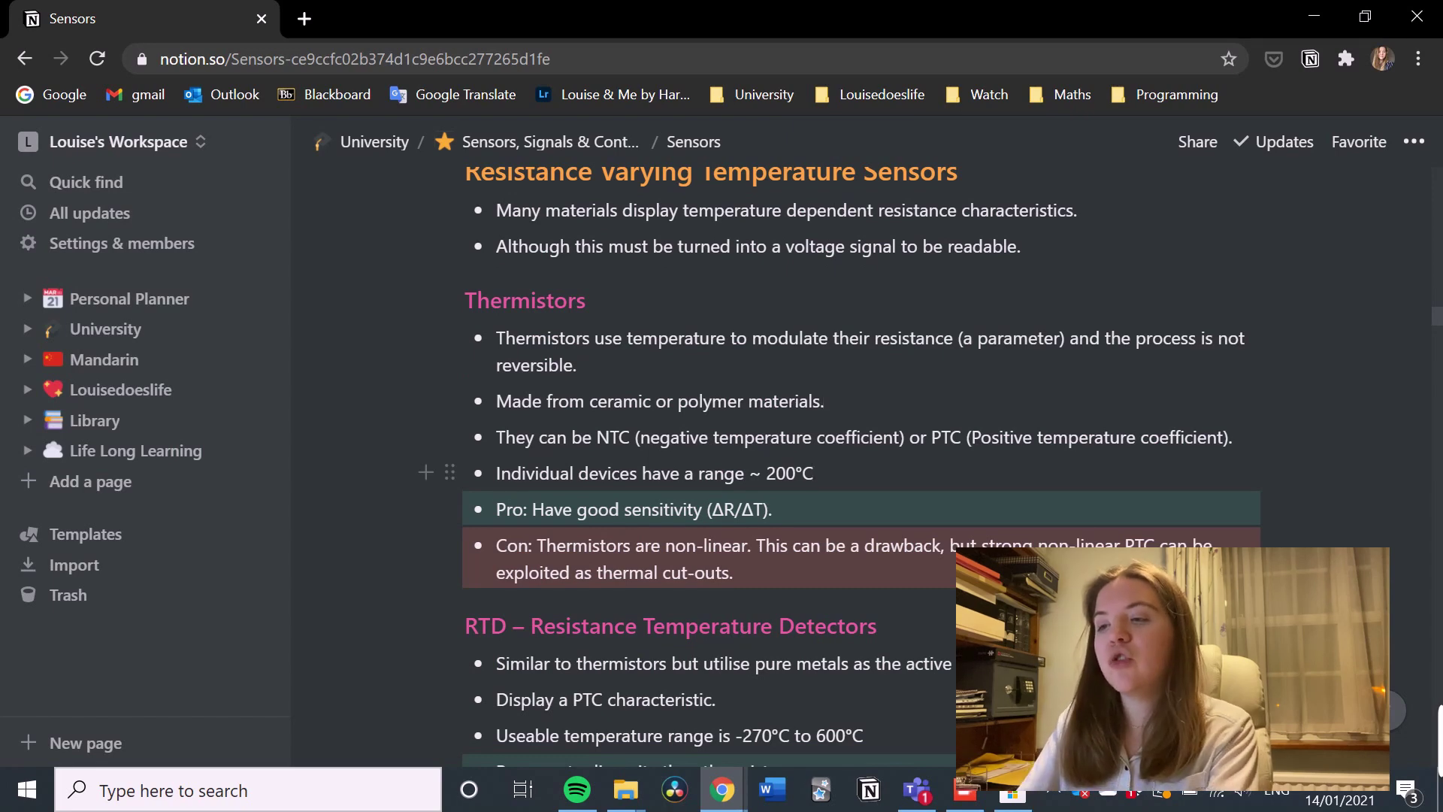
Search the Sensors page for "thermocoup" to locate the Thermocouples section, and close the search
key("ctrl+f")
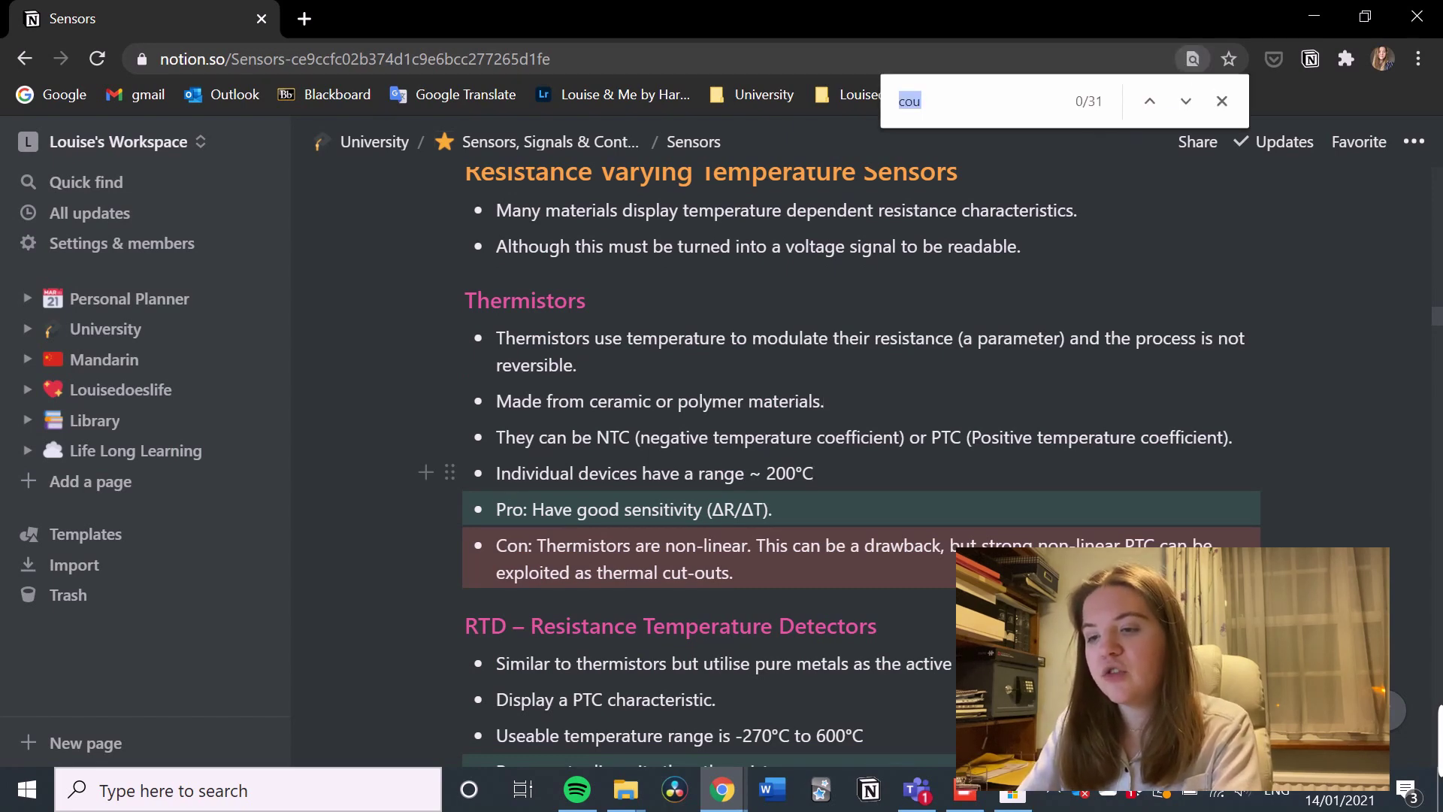
key("BackSpace")
type("thermoc")
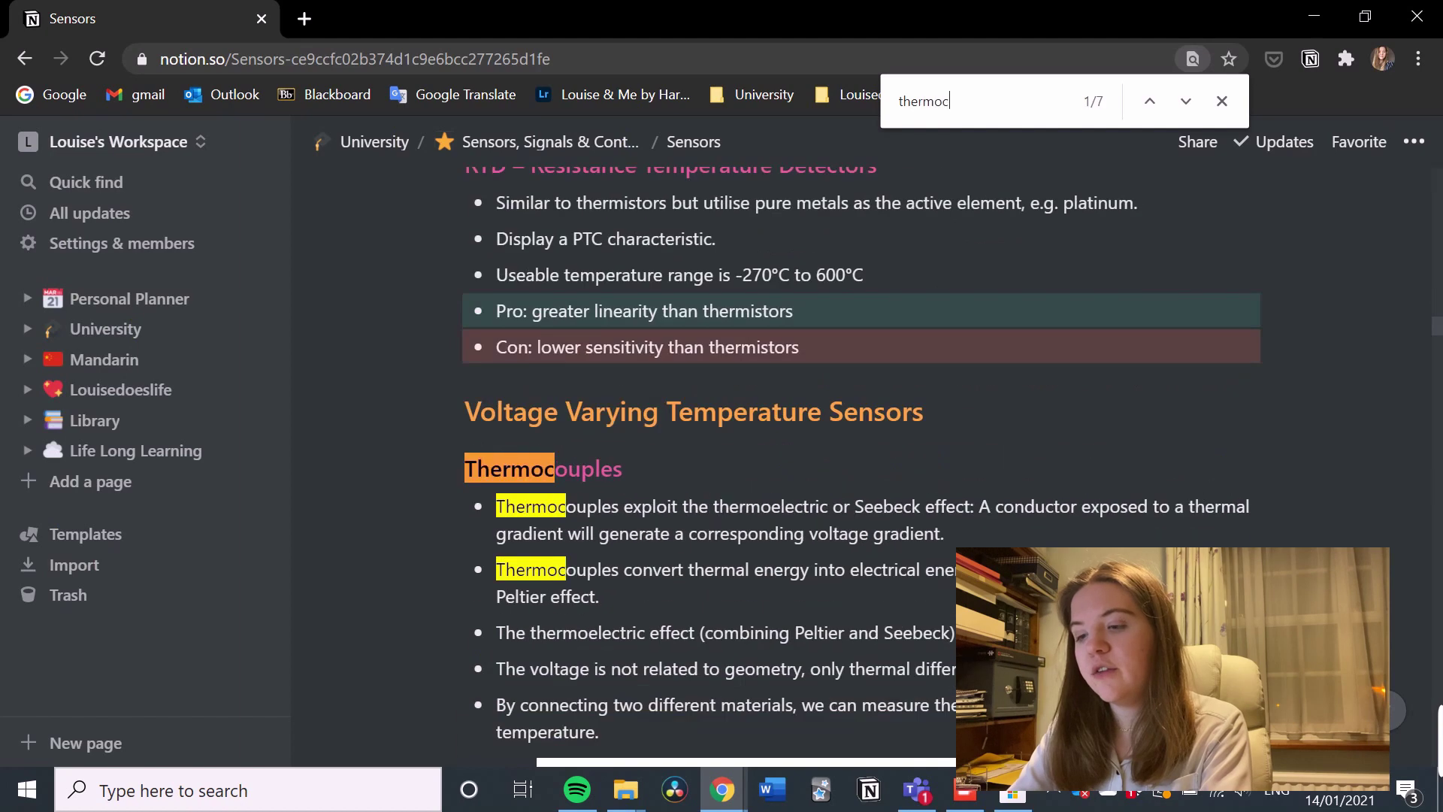
type("oup")
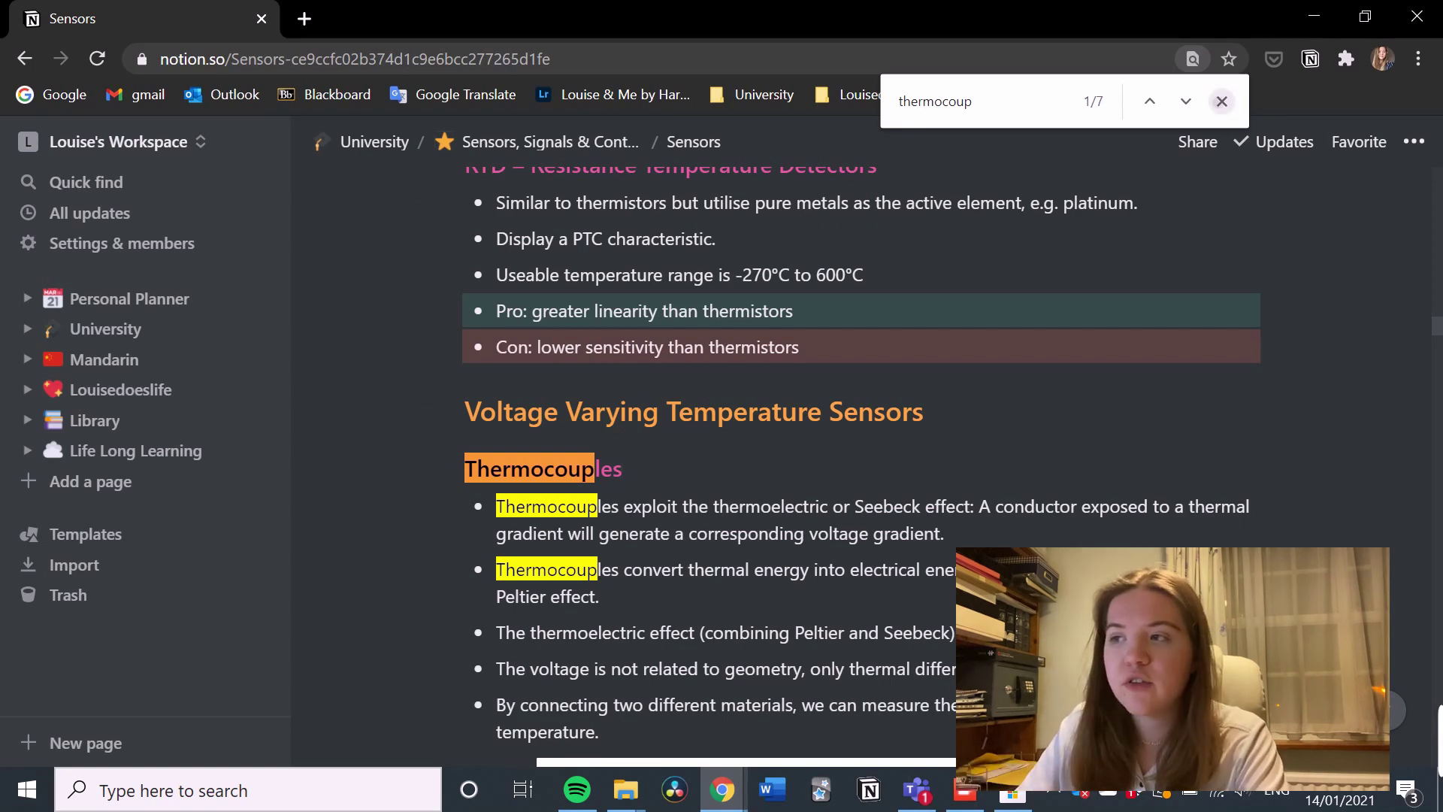
key("Escape")
Look through the strain gauge notes, including the bridge circuits and Bridge Problems, down to the Example toggles above Cables
scroll(847, 462, "down", 10)
scroll(848, 462, "down", 15)
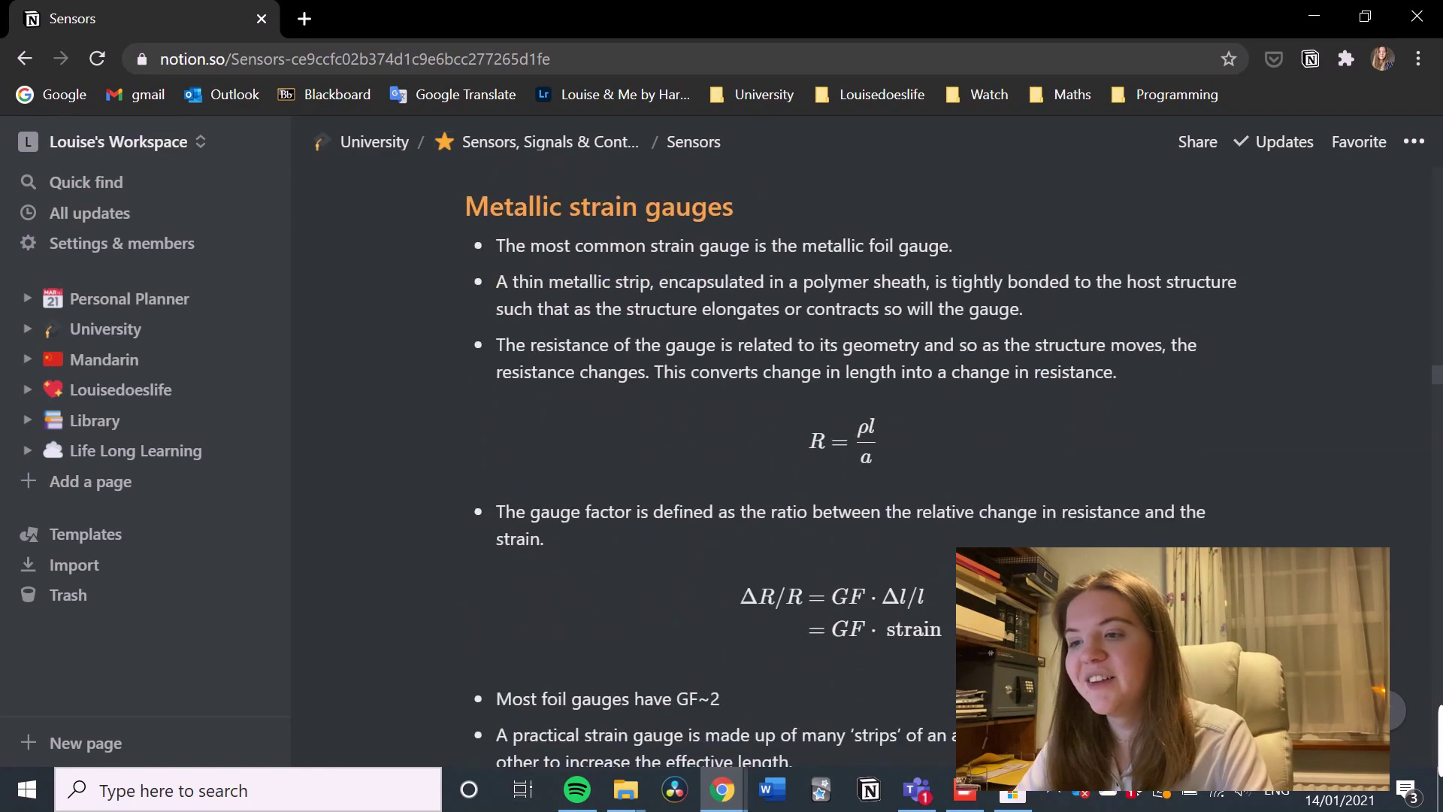
scroll(848, 463, "down", 15)
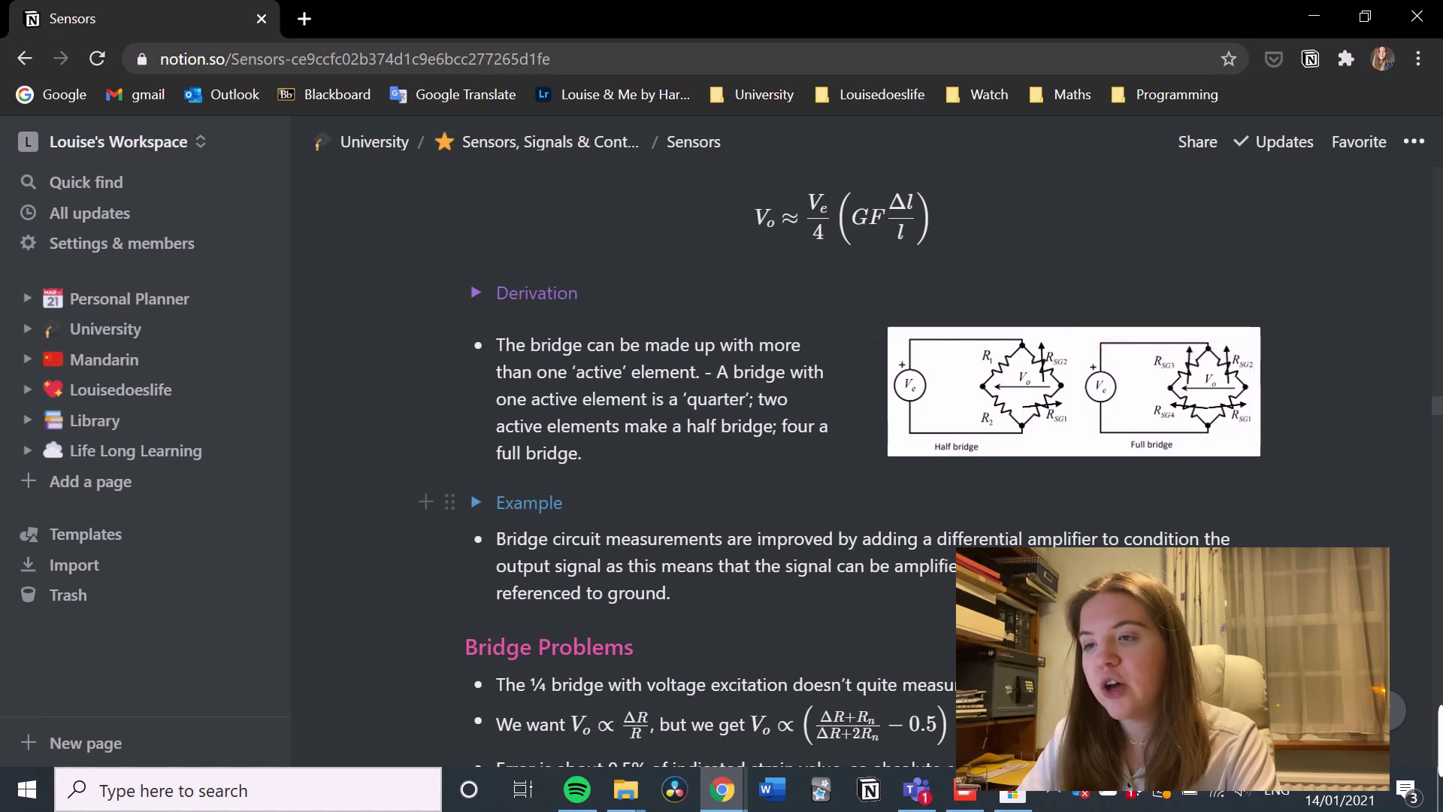
scroll(847, 462, "down", 15)
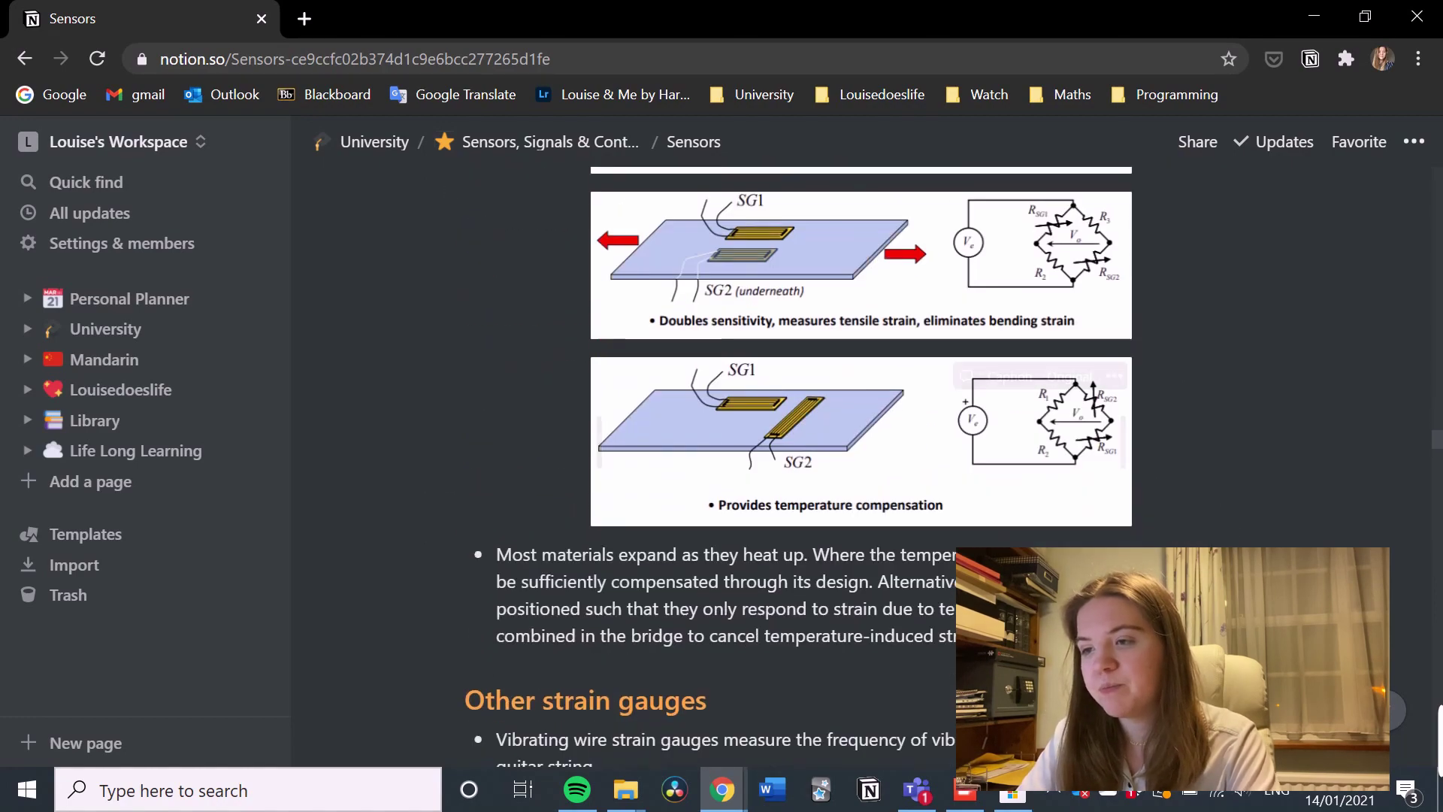
scroll(848, 463, "down", 15)
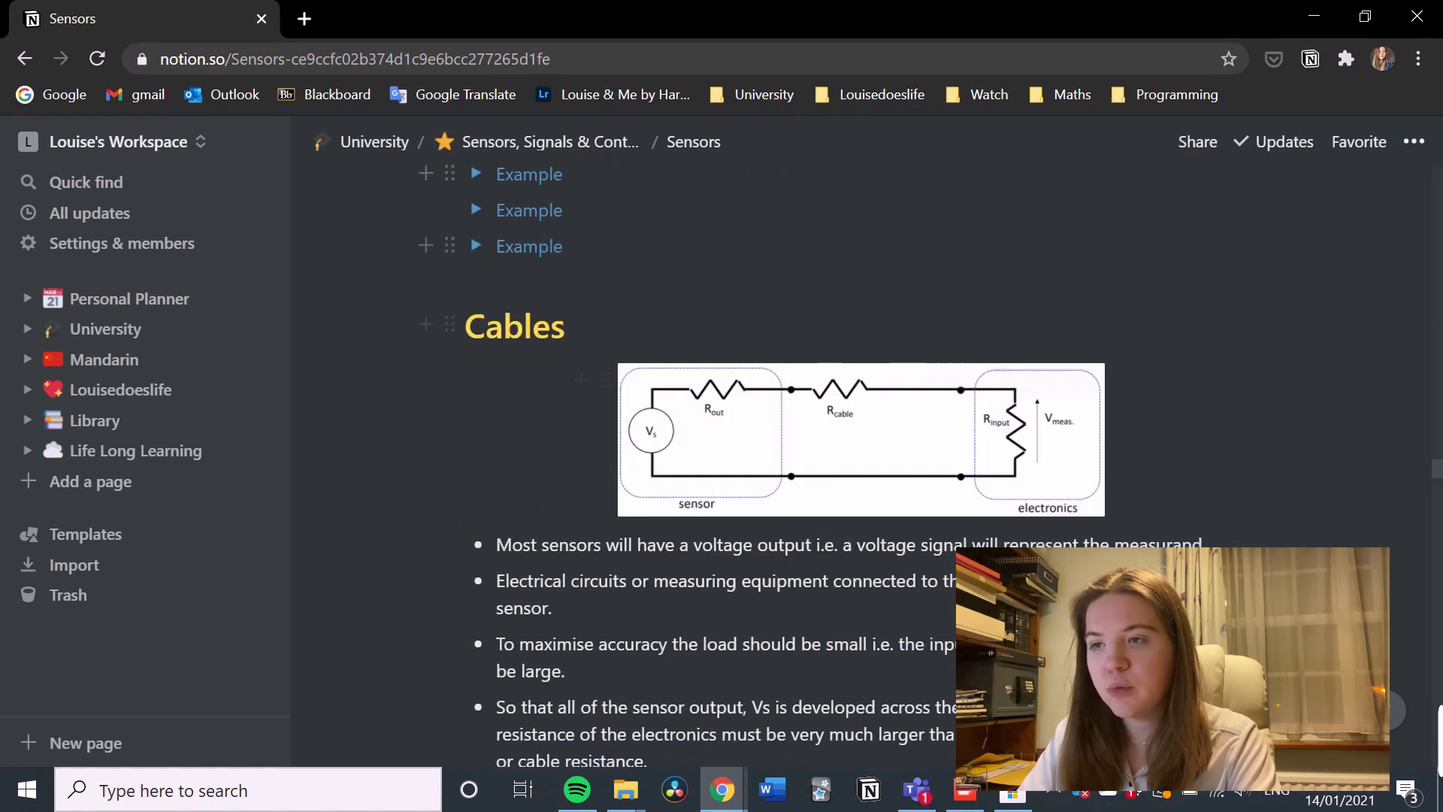
View the middle Example toggle above Cables, collapse it, and expand the first Example toggle
left_click(476, 210)
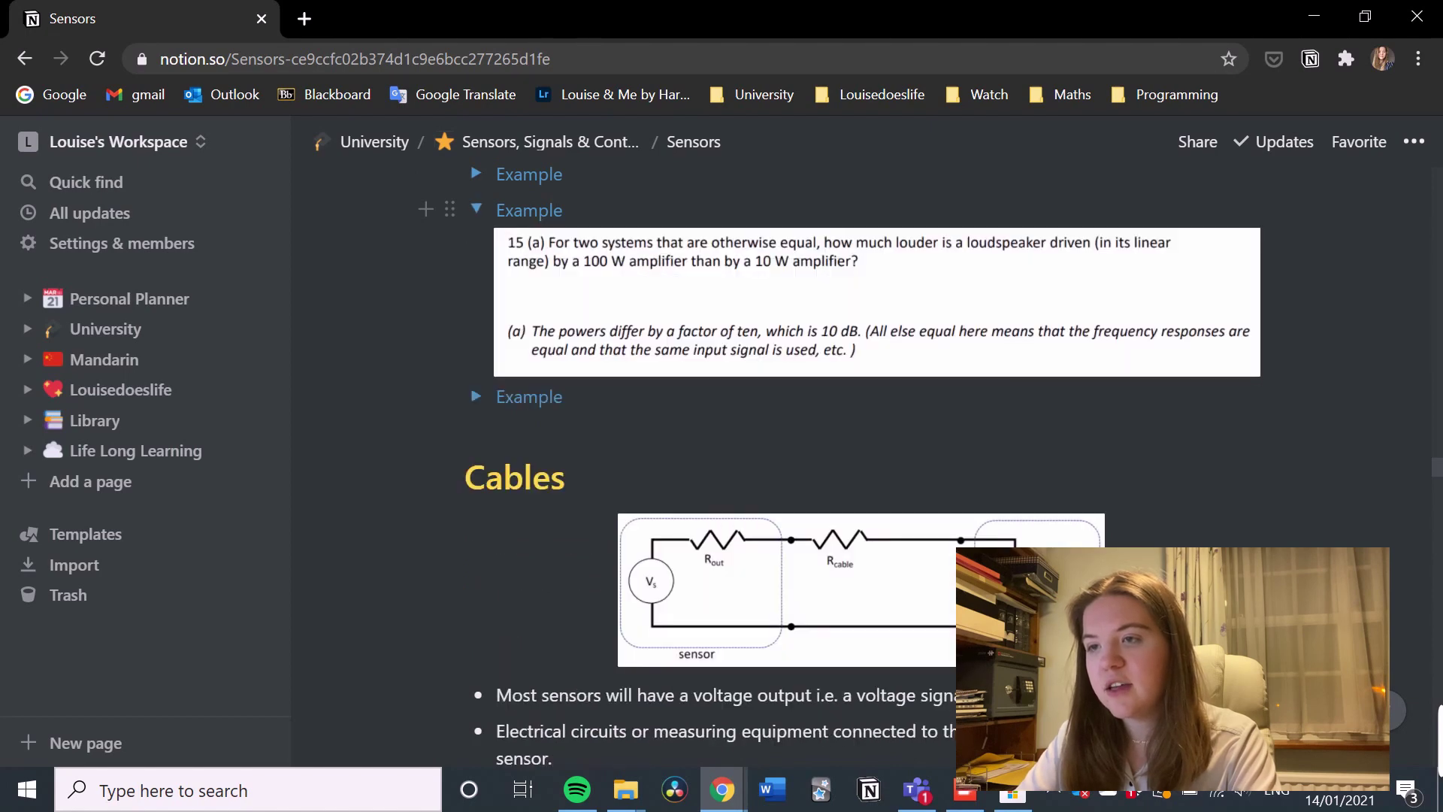
left_click(476, 209)
left_click(475, 173)
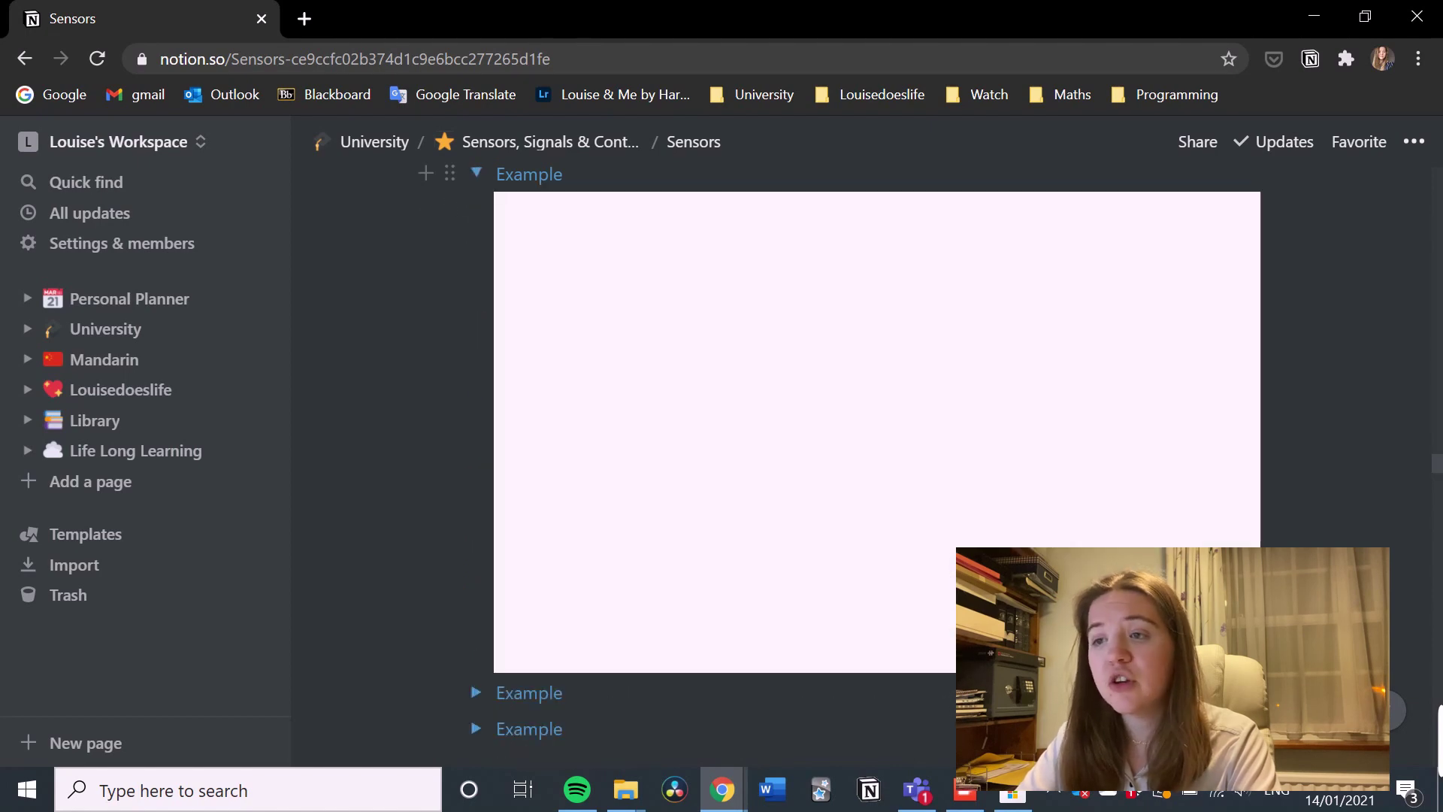
Look through the Cables and Current Source sections down to the piezoelectric coupling equations
scroll(752, 450, "down", 15)
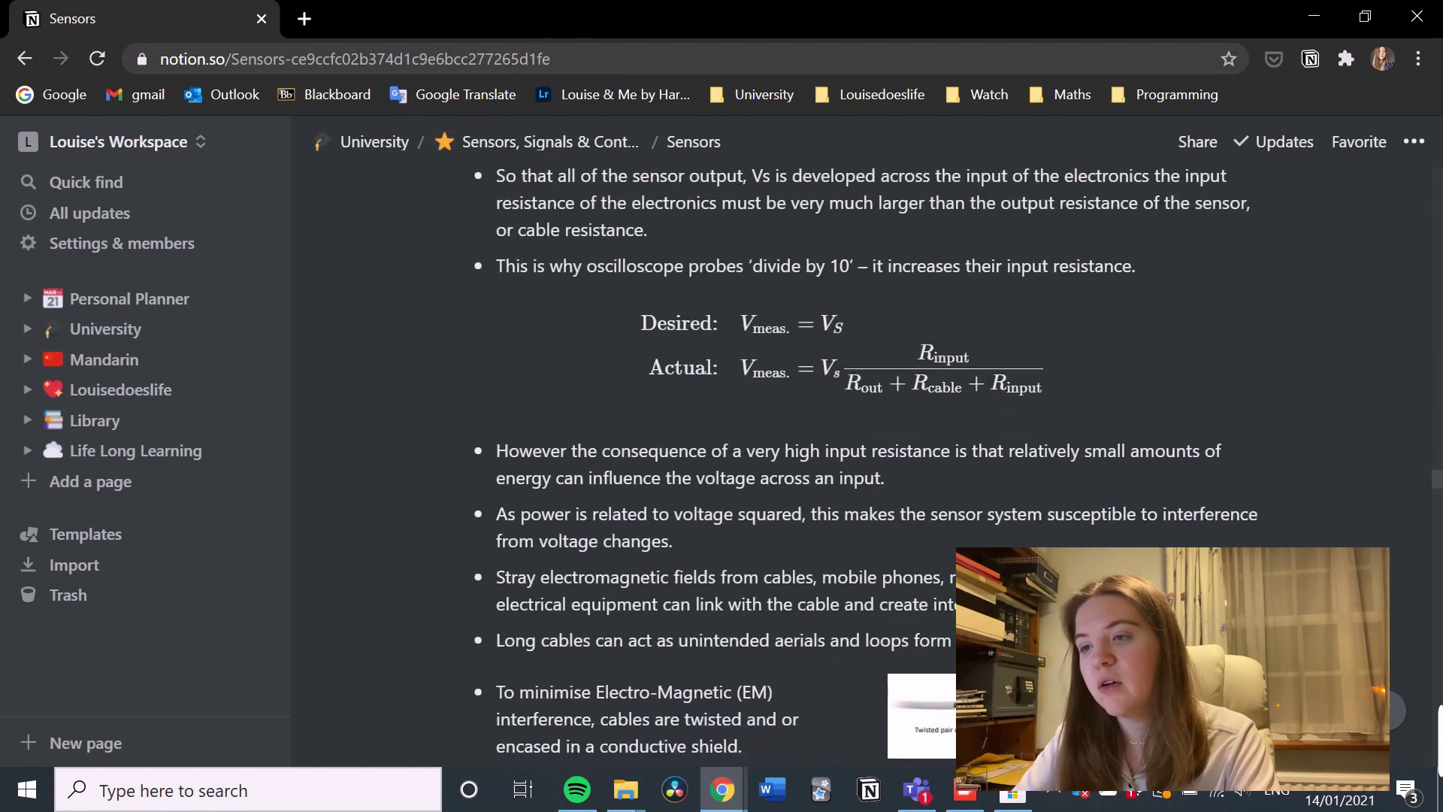
scroll(751, 451, "down", 15)
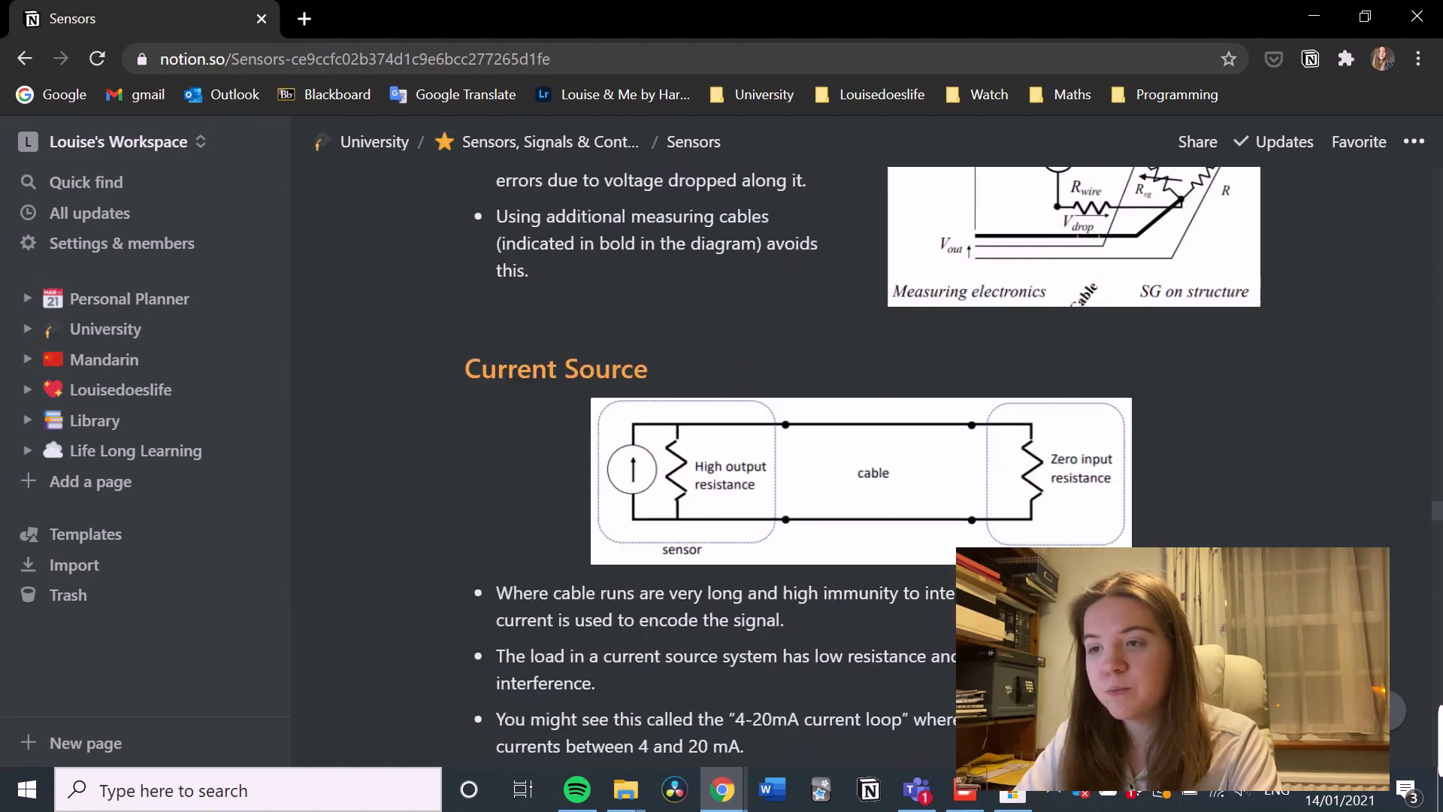
scroll(751, 338, "down", 15)
Inspect the LaTeX source of the i(t) coupling equation, close it, and open the source of the Electrical and Mechanical capacitance equation
left_click(842, 335)
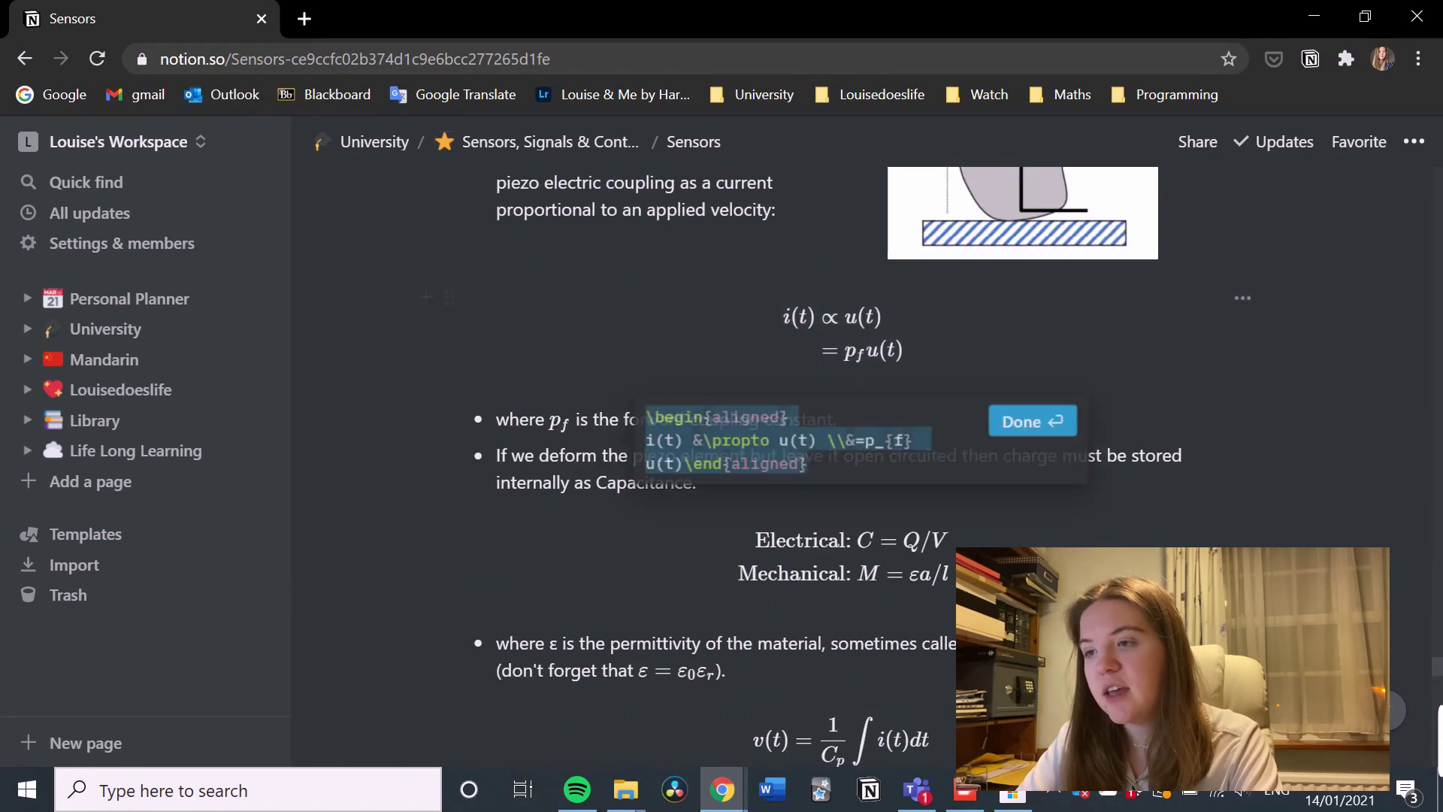
key("Escape")
key("Down")
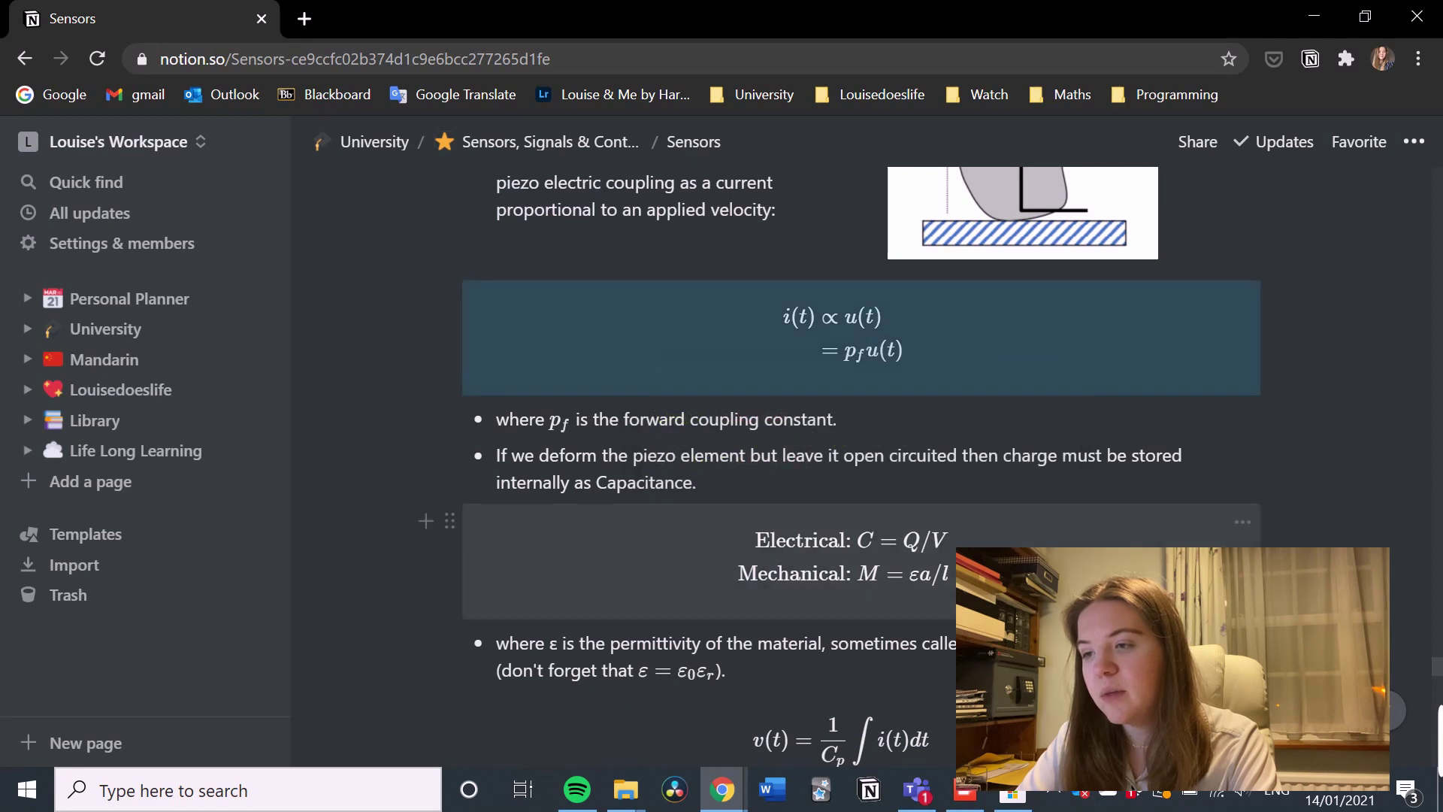
key("Return")
left_click(647, 413)
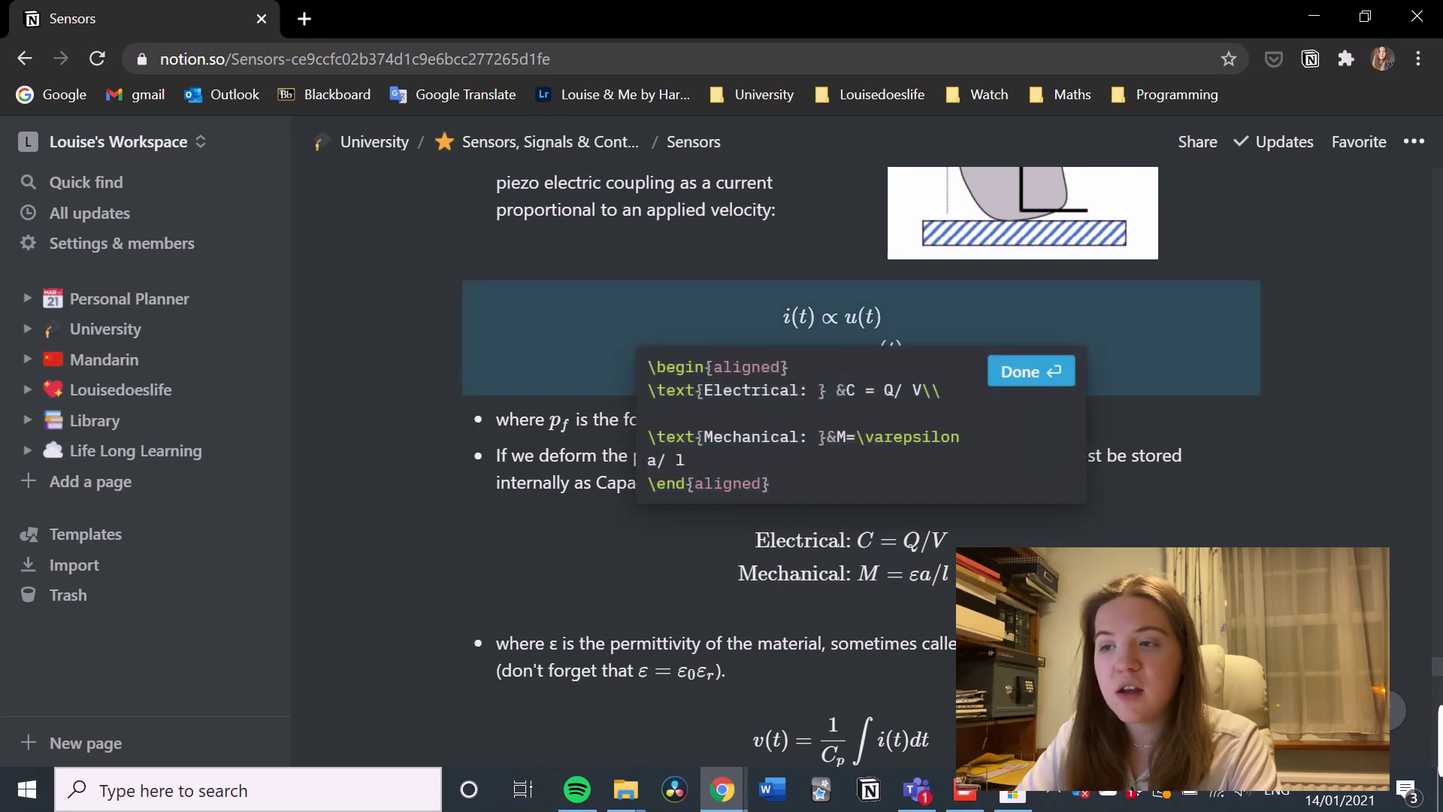